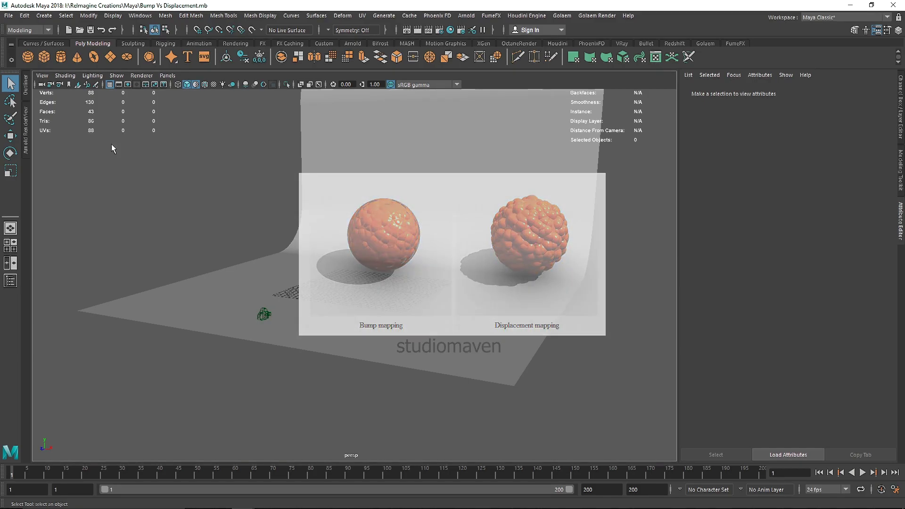
- Create a polygon cube and raise it above the grid
{"action": "left_click", "coordinate": [46, 57]}
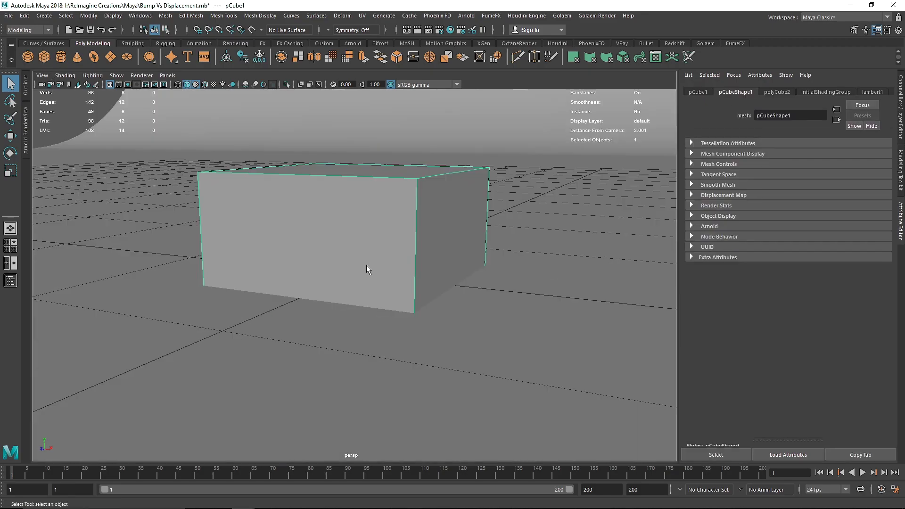
{"action": "scroll", "coordinate": [365, 259], "scroll_direction": "down", "scroll_amount": 3}
{"action": "left_click_drag", "start_coordinate": [363, 250], "coordinate": [331, 140], "text": "alt"}
{"action": "key", "text": "w"}
{"action": "middle_click_drag", "start_coordinate": [356, 193], "coordinate": [361, 234], "text": "alt"}
- Extrude the cube's top face into a smaller inset, then extrude it again downward to form a shallow recess
{"action": "right_click_drag", "start_coordinate": [360, 228], "coordinate": [363, 250]}
{"action": "left_click", "coordinate": [363, 251]}
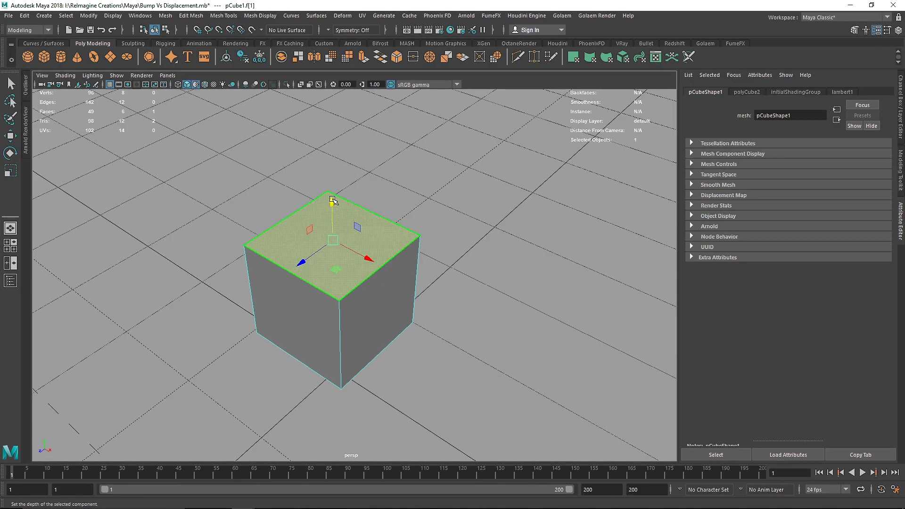
{"action": "key", "text": "ctrl+e"}
{"action": "left_click_drag", "start_coordinate": [334, 239], "coordinate": [332, 218]}
{"action": "key", "text": "ctrl+e"}
{"action": "right_click_drag", "start_coordinate": [302, 212], "coordinate": [346, 197]}
{"action": "left_click_drag", "start_coordinate": [262, 250], "coordinate": [285, 221], "text": "alt"}
{"action": "middle_click_drag", "start_coordinate": [285, 222], "coordinate": [322, 307], "text": "alt"}
{"action": "left_click", "coordinate": [227, 194]}
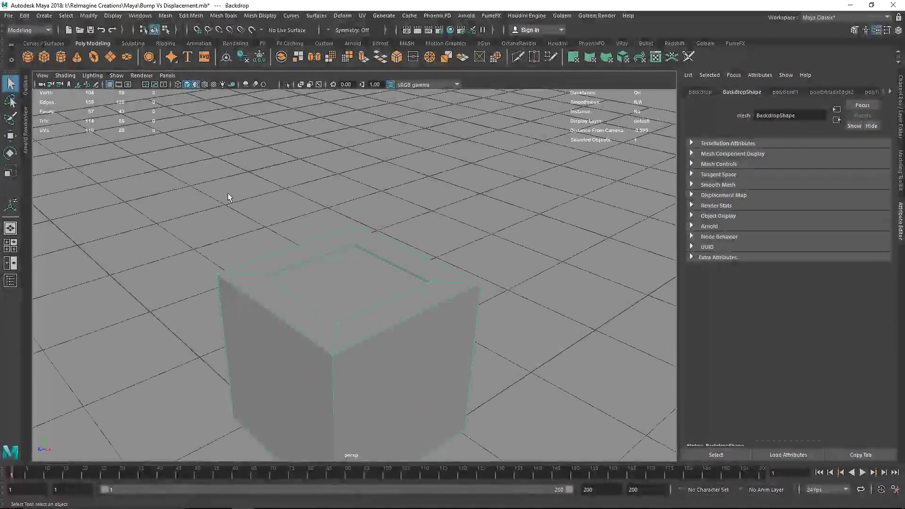
- Adjust the depth of the recessed face in the cube's top
{"action": "scroll", "coordinate": [335, 283], "scroll_direction": "up", "scroll_amount": 3}
{"action": "left_click", "coordinate": [298, 270]}
{"action": "left_click_drag", "start_coordinate": [292, 324], "coordinate": [384, 287], "text": "alt"}
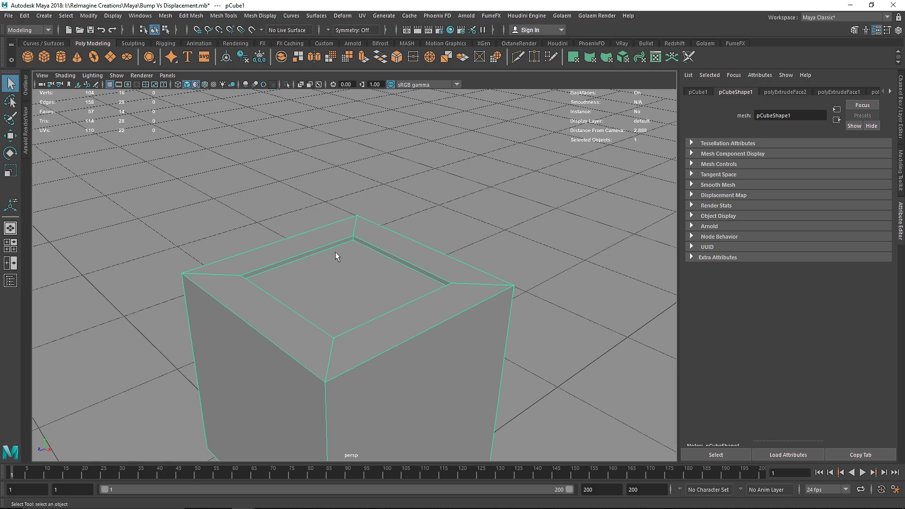
{"action": "right_click_drag", "start_coordinate": [336, 228], "coordinate": [338, 262]}
{"action": "key", "text": "w"}
{"action": "left_click_drag", "start_coordinate": [343, 245], "coordinate": [346, 251]}
{"action": "right_click_drag", "start_coordinate": [346, 249], "coordinate": [404, 214]}
{"action": "left_click_drag", "start_coordinate": [264, 304], "coordinate": [303, 284], "text": "alt"}
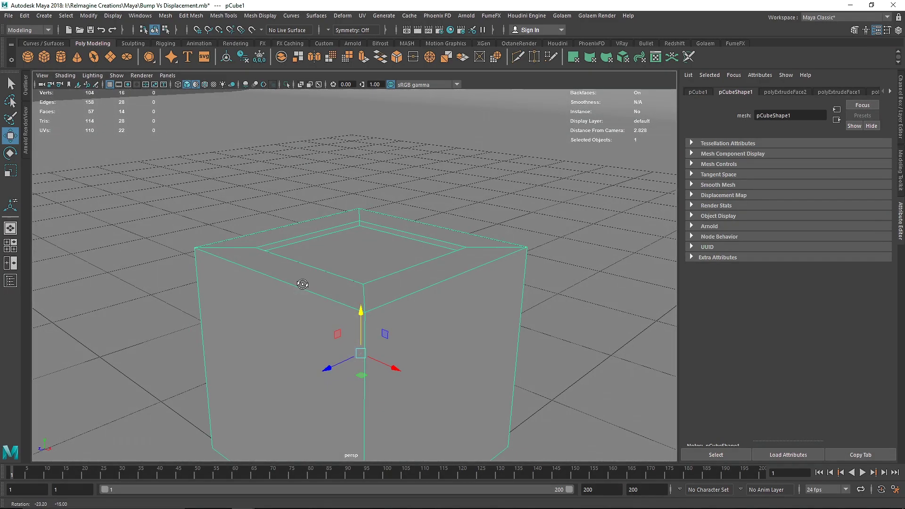
- Remove the recess by deleting the cube's top faces and close the open hole with a single face
{"action": "right_click_drag", "start_coordinate": [336, 246], "coordinate": [334, 339]}
{"action": "left_click", "coordinate": [334, 255]}
{"action": "key", "text": "shift+period"}
{"action": "key", "text": "shift+period"}
{"action": "key", "text": "Delete"}
{"action": "left_click", "coordinate": [340, 211]}
{"action": "right_click_drag", "start_coordinate": [372, 228], "coordinate": [486, 155]}
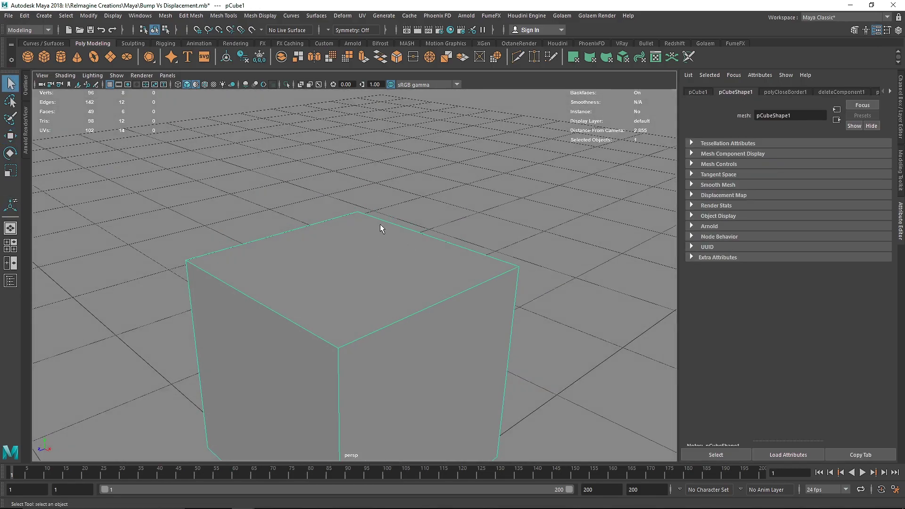
- Extrude the cube's top face and scale it to 0.45 to form a flush inset
{"action": "right_click_drag", "start_coordinate": [350, 245], "coordinate": [349, 258]}
{"action": "left_click", "coordinate": [350, 259]}
{"action": "key", "text": "ctrl+e"}
{"action": "left_click_drag", "start_coordinate": [353, 226], "coordinate": [315, 244]}
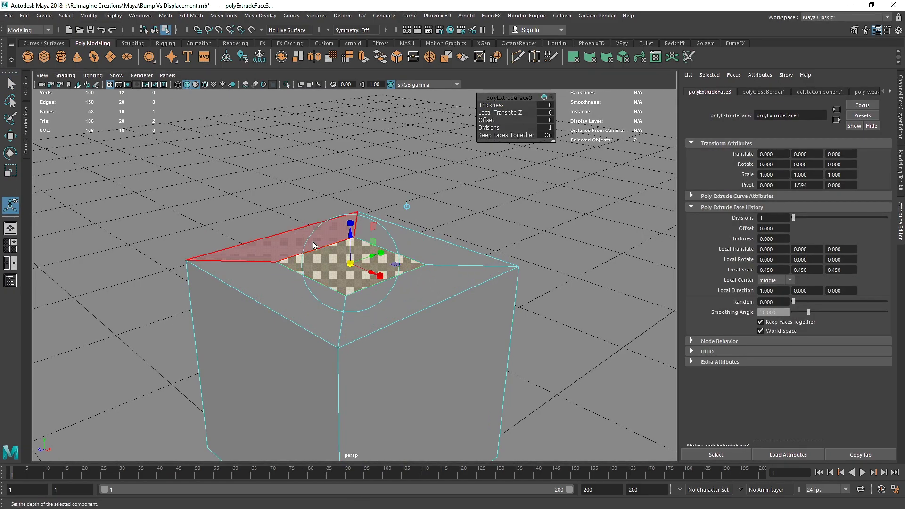
{"action": "right_click_drag", "start_coordinate": [313, 242], "coordinate": [355, 217]}
{"action": "left_click", "coordinate": [187, 99]}
{"action": "left_click_drag", "start_coordinate": [434, 255], "coordinate": [422, 249], "text": "alt"}
{"action": "left_click", "coordinate": [422, 255]}
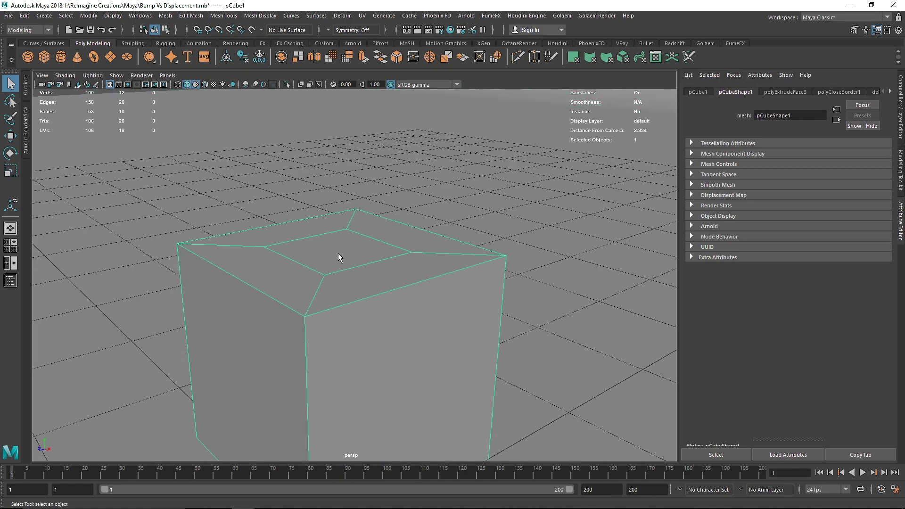
{"action": "scroll", "coordinate": [338, 259], "scroll_direction": "down", "scroll_amount": 4}
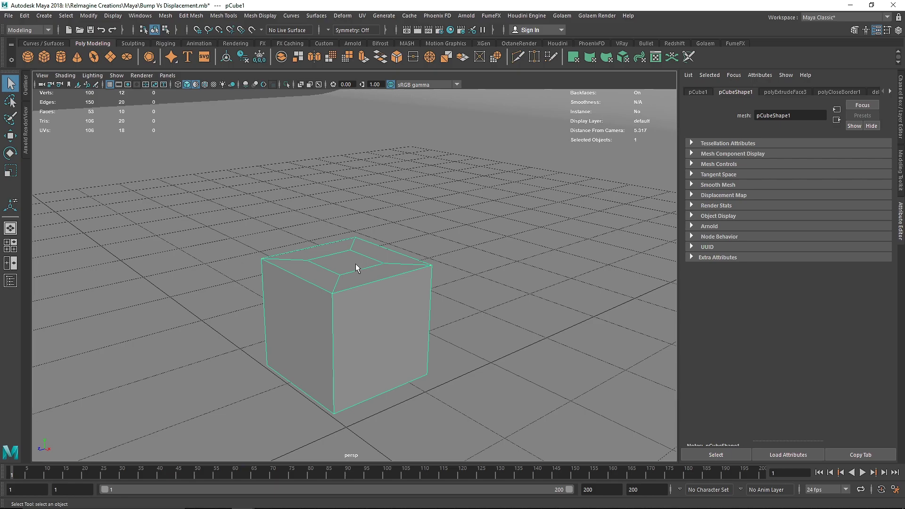
{"action": "scroll", "coordinate": [357, 263], "scroll_direction": "up", "scroll_amount": 3}
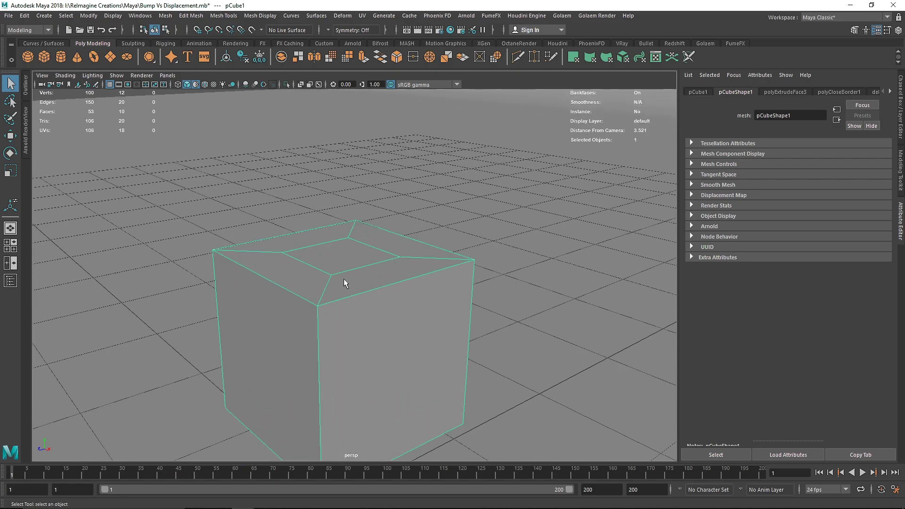
{"action": "scroll", "coordinate": [344, 278], "scroll_direction": "down", "scroll_amount": 6}
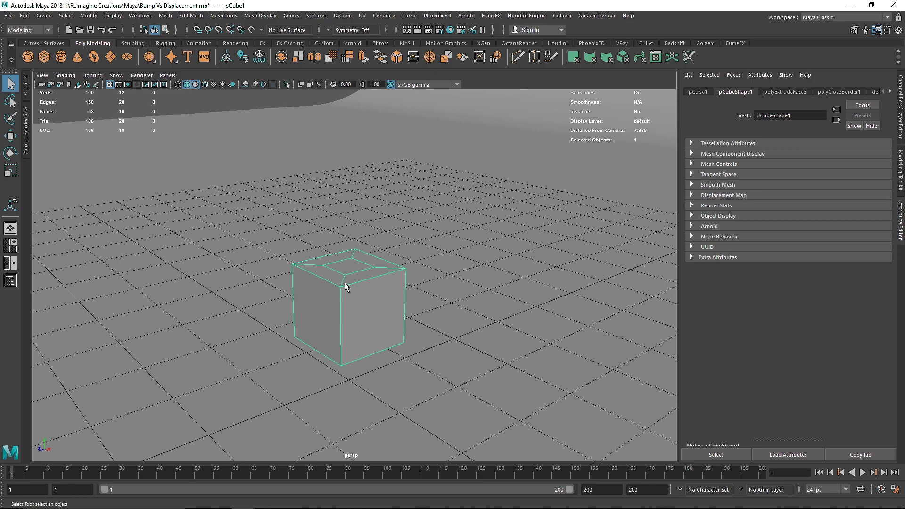
- Extrude the inset top face downward into a shallow recess and return to object mode
{"action": "right_click_drag", "start_coordinate": [349, 264], "coordinate": [349, 278]}
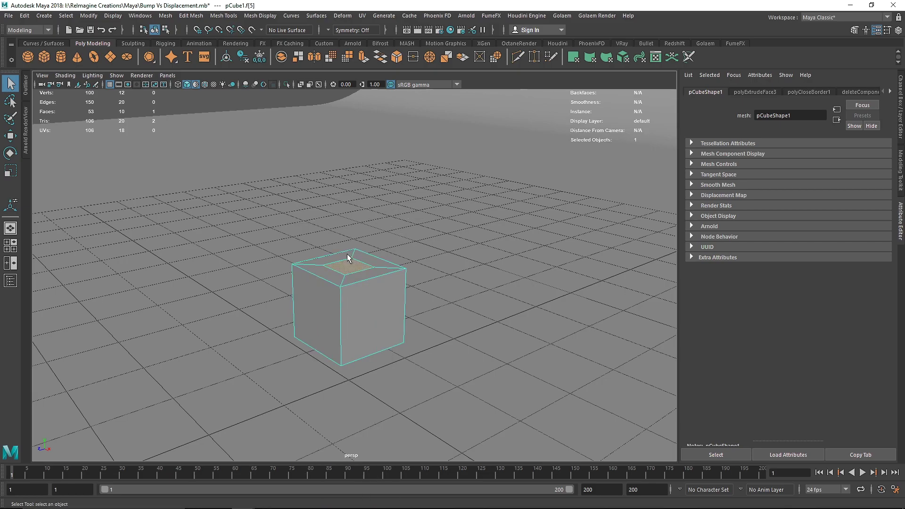
{"action": "scroll", "coordinate": [347, 254], "scroll_direction": "up", "scroll_amount": 4}
{"action": "scroll", "coordinate": [332, 250], "scroll_direction": "up", "scroll_amount": 3}
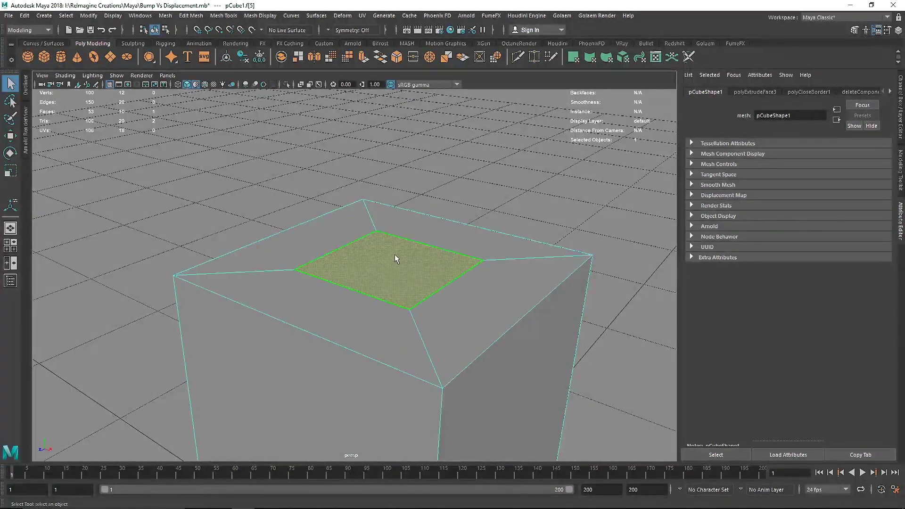
{"action": "key", "text": "ctrl+e"}
{"action": "left_click_drag", "start_coordinate": [392, 236], "coordinate": [391, 245]}
{"action": "key", "text": "q"}
{"action": "key", "text": "F8"}
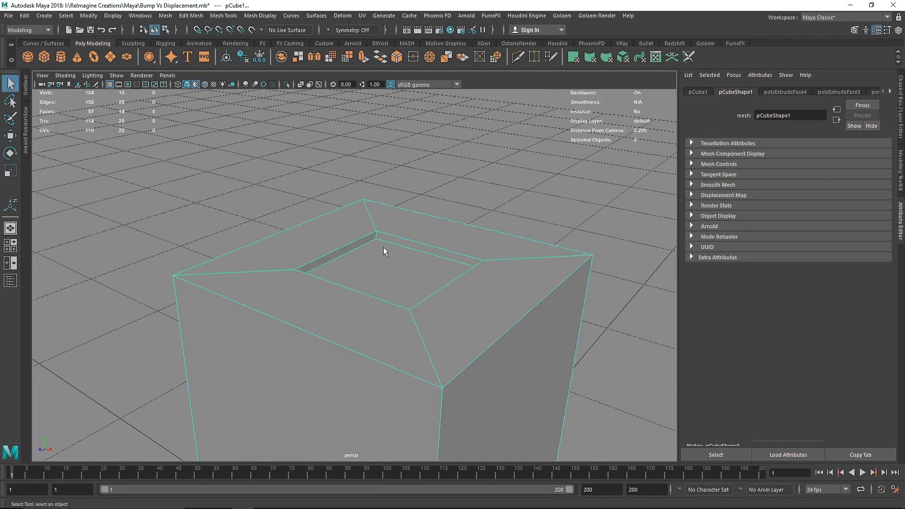
- Undo the recess and the scaled inset on the cube's top face
{"action": "scroll", "coordinate": [382, 250], "scroll_direction": "down", "scroll_amount": 5}
{"action": "key", "text": "ctrl+z"}
{"action": "key", "text": "ctrl+z"}
{"action": "key", "text": "ctrl+z"}
{"action": "key", "text": "ctrl+z"}
{"action": "key", "text": "ctrl+z"}
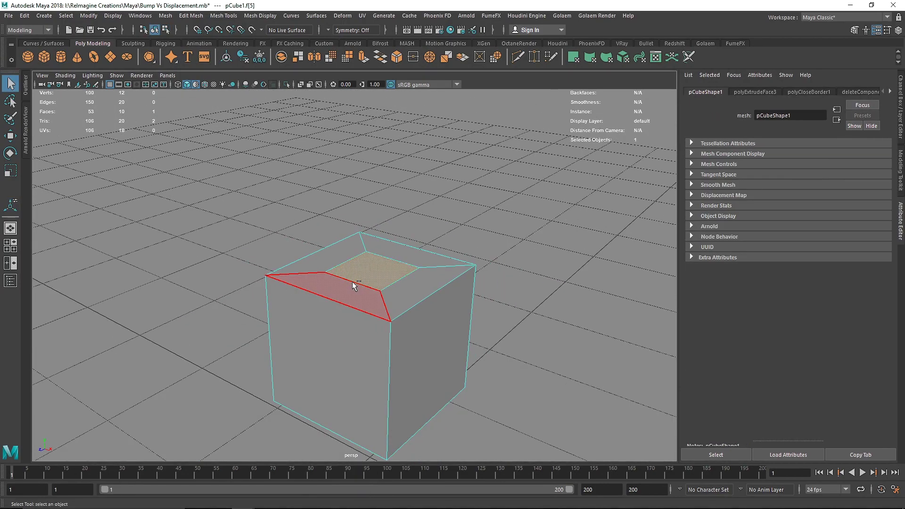
{"action": "key", "text": "ctrl+z"}
{"action": "key", "text": "ctrl+z"}
{"action": "key", "text": "ctrl+z"}
{"action": "key", "text": "ctrl+z"}
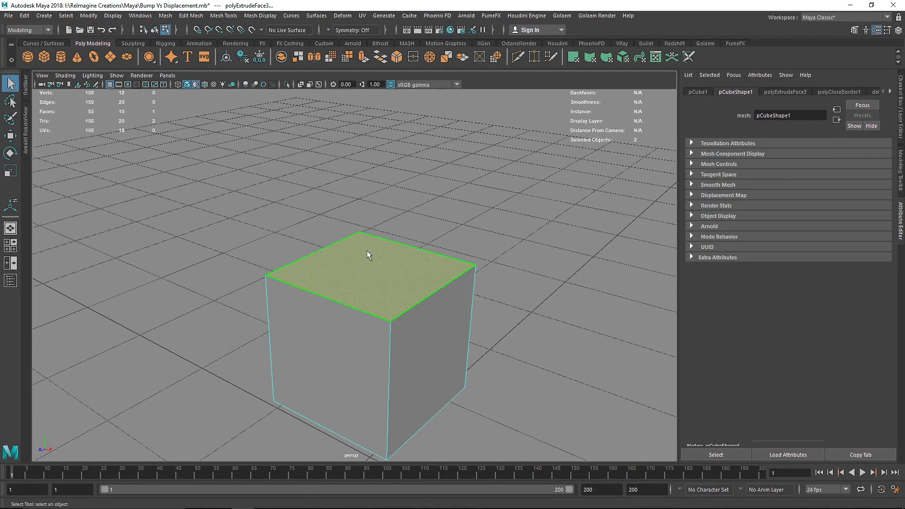
{"action": "key", "text": "ctrl+z"}
{"action": "scroll", "coordinate": [397, 310], "scroll_direction": "down", "scroll_amount": 4}
{"action": "left_click_drag", "start_coordinate": [338, 326], "coordinate": [307, 295], "text": "alt"}
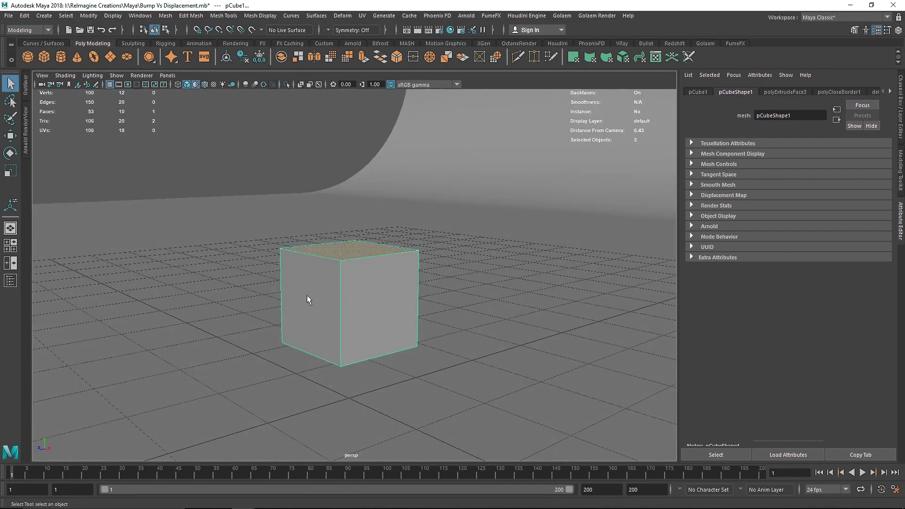
{"action": "key", "text": "ctrl+z"}
{"action": "key", "text": "ctrl+z"}
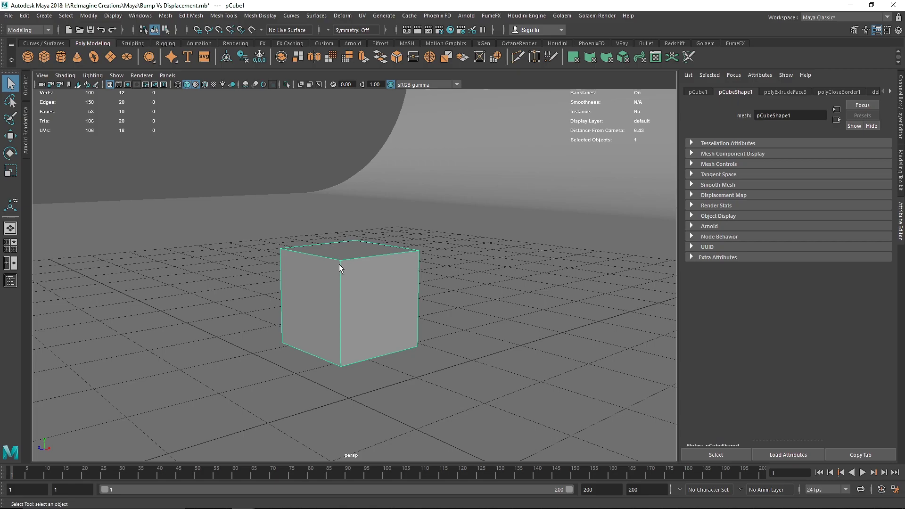
- Try to bevel the rear top edge of the cube
{"action": "scroll", "coordinate": [338, 264], "scroll_direction": "up", "scroll_amount": 3}
{"action": "right_click", "coordinate": [332, 228]}
{"action": "left_click", "coordinate": [332, 202]}
{"action": "left_click", "coordinate": [361, 239]}
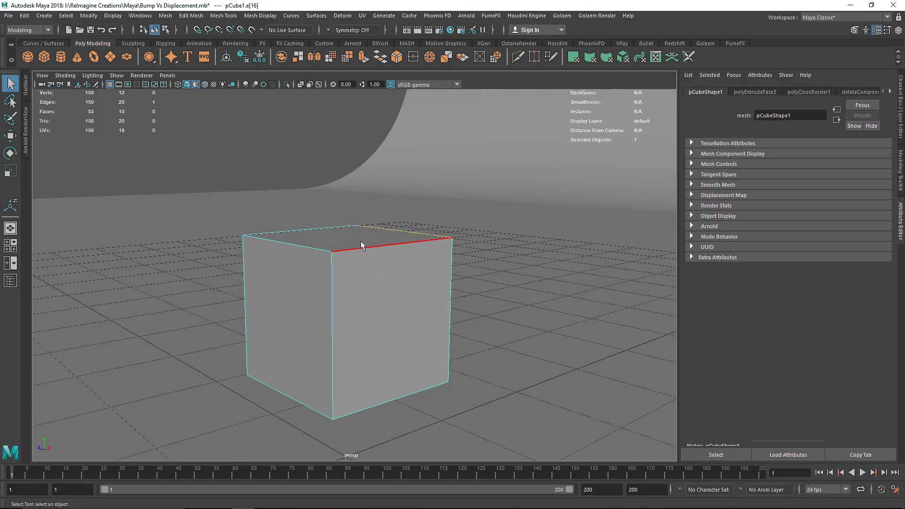
{"action": "right_click", "coordinate": [361, 244]}
{"action": "left_click", "coordinate": [406, 244]}
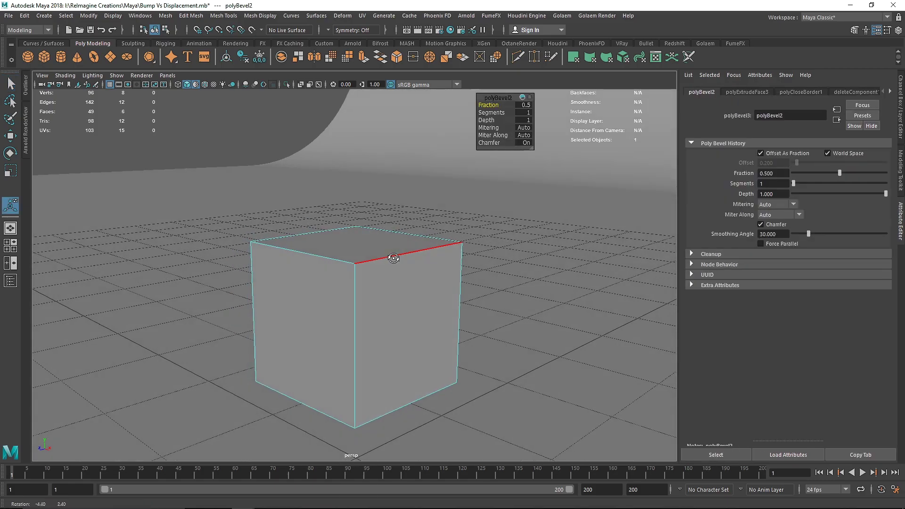
{"action": "right_click_drag", "start_coordinate": [370, 245], "coordinate": [406, 218]}
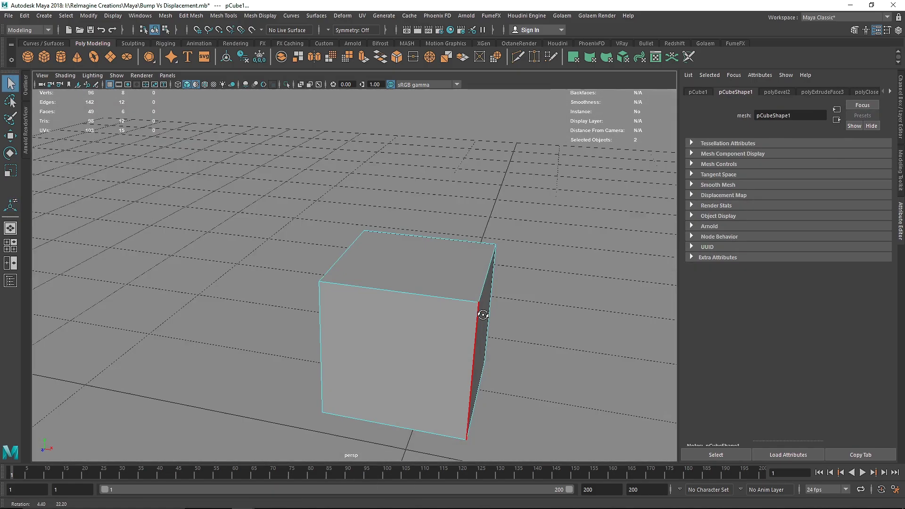
- Bevel one vertical corner edge of the cube with a fraction of 0.1
{"action": "left_click", "coordinate": [477, 320]}
{"action": "right_click_drag", "start_coordinate": [467, 349], "coordinate": [512, 312], "text": "shift"}
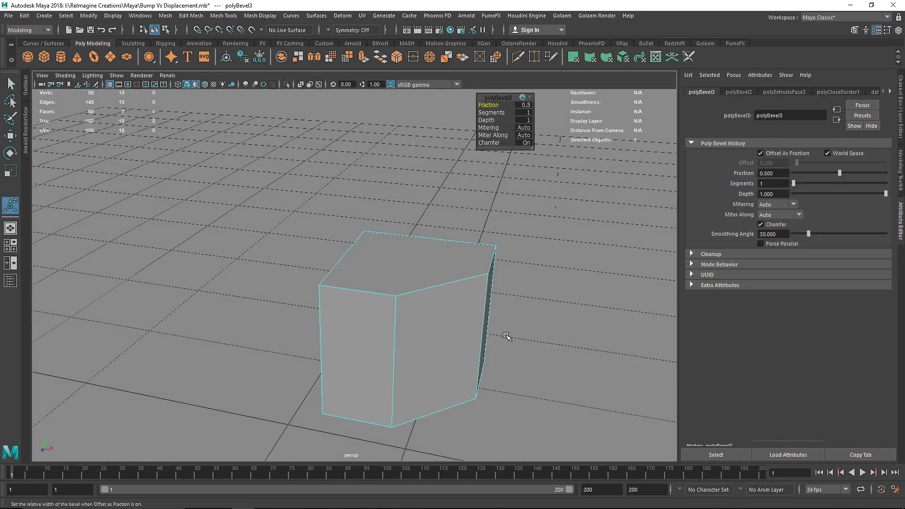
{"action": "left_click_drag", "start_coordinate": [508, 333], "coordinate": [483, 348], "text": "alt"}
{"action": "middle_click_drag", "start_coordinate": [486, 108], "coordinate": [483, 104]}
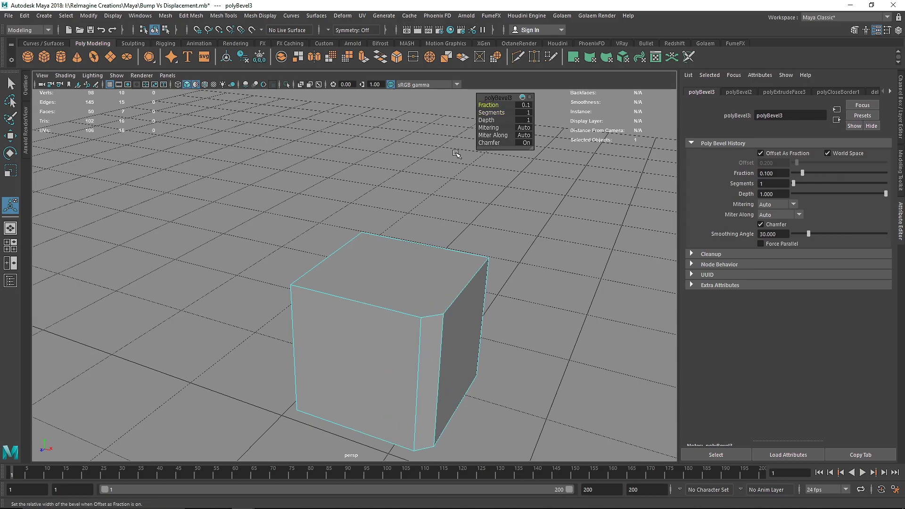
{"action": "right_click_drag", "start_coordinate": [414, 208], "coordinate": [446, 182]}
{"action": "left_click_drag", "start_coordinate": [406, 243], "coordinate": [300, 239], "text": "alt"}
{"action": "scroll", "coordinate": [299, 227], "scroll_direction": "up", "scroll_amount": 3}
{"action": "middle_click_drag", "start_coordinate": [288, 260], "coordinate": [357, 216], "text": "alt"}
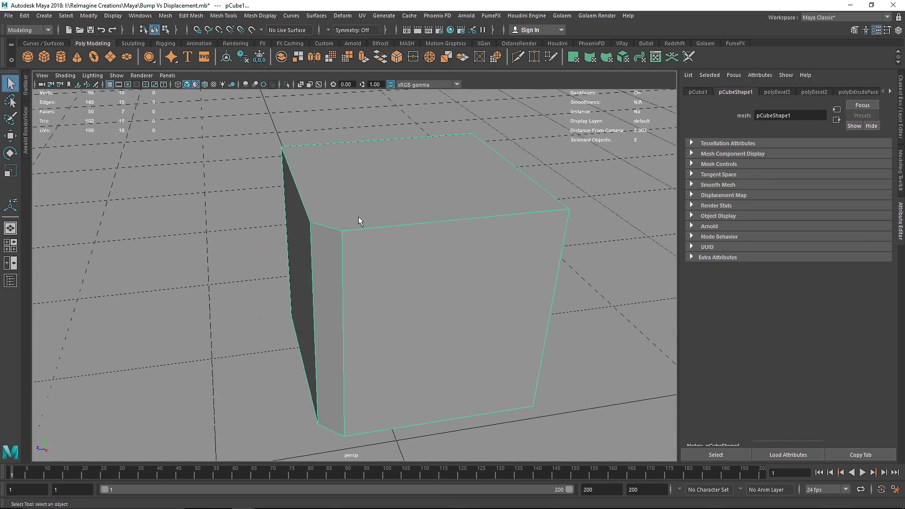
- Chamfer a top corner vertex of the cube beside the beveled vertical edge and return to object mode
{"action": "left_click_drag", "start_coordinate": [358, 216], "coordinate": [372, 241], "text": "alt"}
{"action": "right_click_drag", "start_coordinate": [370, 250], "coordinate": [371, 177]}
{"action": "left_click_drag", "start_coordinate": [411, 210], "coordinate": [464, 189], "text": "alt"}
{"action": "left_click", "coordinate": [484, 199]}
{"action": "left_click_drag", "start_coordinate": [485, 239], "coordinate": [415, 239], "text": "alt"}
{"action": "right_click_drag", "start_coordinate": [364, 189], "coordinate": [420, 190], "text": "shift"}
{"action": "left_click_drag", "start_coordinate": [396, 215], "coordinate": [388, 236], "text": "alt"}
{"action": "right_click_drag", "start_coordinate": [367, 198], "coordinate": [435, 174]}
- Harden all edges of the chamfered cube and clear the selection
{"action": "right_click_drag", "start_coordinate": [313, 207], "coordinate": [420, 236], "text": "shift"}
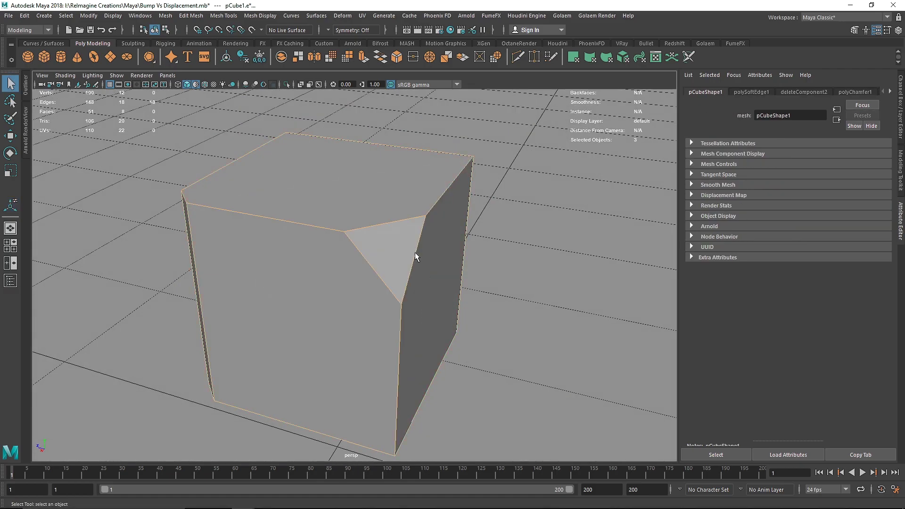
{"action": "left_click_drag", "start_coordinate": [325, 329], "coordinate": [371, 313], "text": "alt"}
{"action": "scroll", "coordinate": [371, 310], "scroll_direction": "down", "scroll_amount": 5}
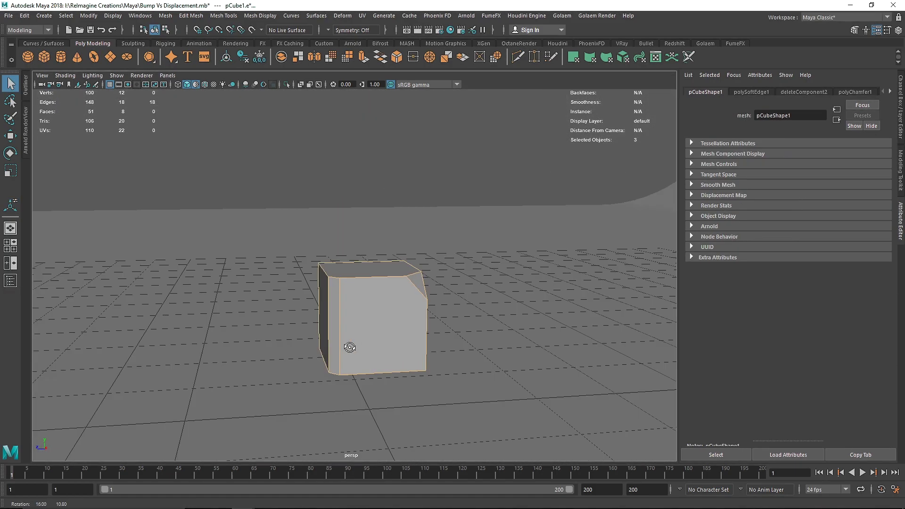
{"action": "left_click", "coordinate": [383, 206]}
{"action": "scroll", "coordinate": [372, 285], "scroll_direction": "down", "scroll_amount": 3}
{"action": "mouse_move", "coordinate": [370, 286]}
{"action": "left_mouse_down", "text": "alt"}
{"action": "mouse_move", "coordinate": [380, 293]}
{"action": "mouse_move", "coordinate": [385, 284]}
{"action": "left_mouse_up", "text": "alt"}
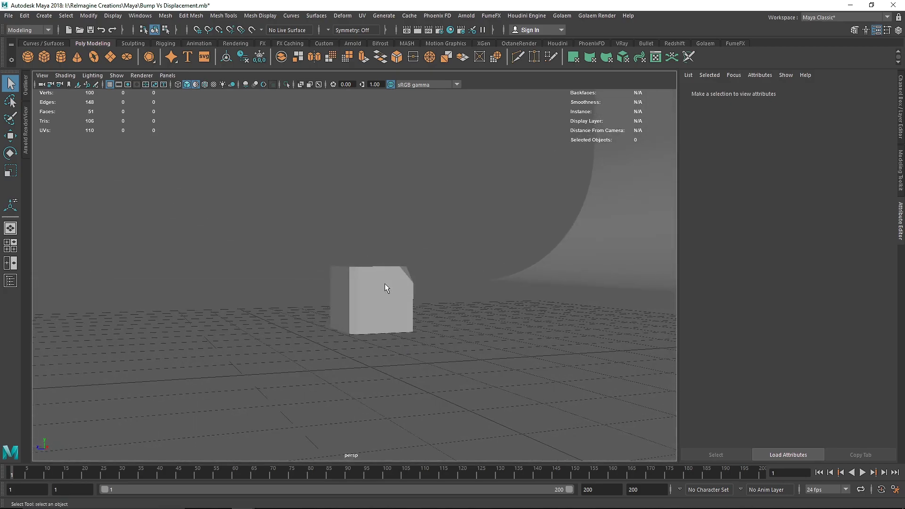
- Insert three horizontal edge loops across the cube's side faces, undoing any accidental backdrop selections
{"action": "left_click", "coordinate": [384, 284]}
{"action": "scroll", "coordinate": [386, 269], "scroll_direction": "up", "scroll_amount": 4}
{"action": "right_click_drag", "start_coordinate": [376, 268], "coordinate": [377, 259], "text": "shift"}
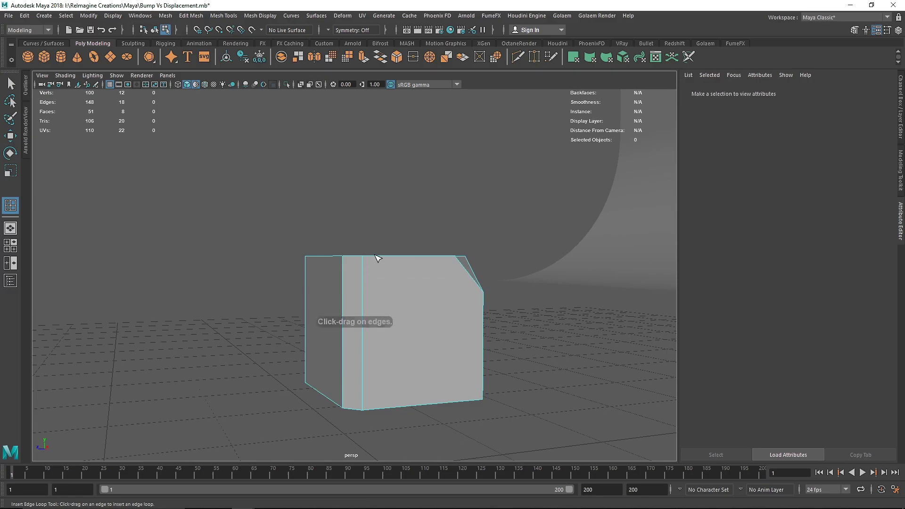
{"action": "left_click", "coordinate": [377, 259]}
{"action": "left_click", "coordinate": [362, 285]}
{"action": "left_click", "coordinate": [362, 312]}
{"action": "left_click", "coordinate": [357, 354]}
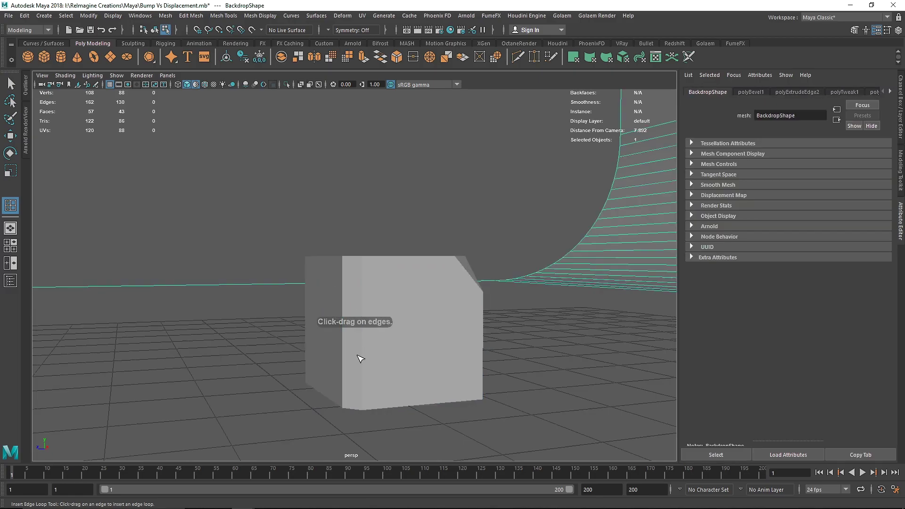
{"action": "key", "text": "ctrl+z"}
{"action": "left_click", "coordinate": [343, 359]}
{"action": "key", "text": "ctrl+z"}
{"action": "left_click", "coordinate": [345, 360]}
{"action": "key", "text": "q"}
{"action": "right_click_drag", "start_coordinate": [405, 228], "coordinate": [472, 182]}
{"action": "left_click_drag", "start_coordinate": [388, 223], "coordinate": [400, 234], "text": "alt"}
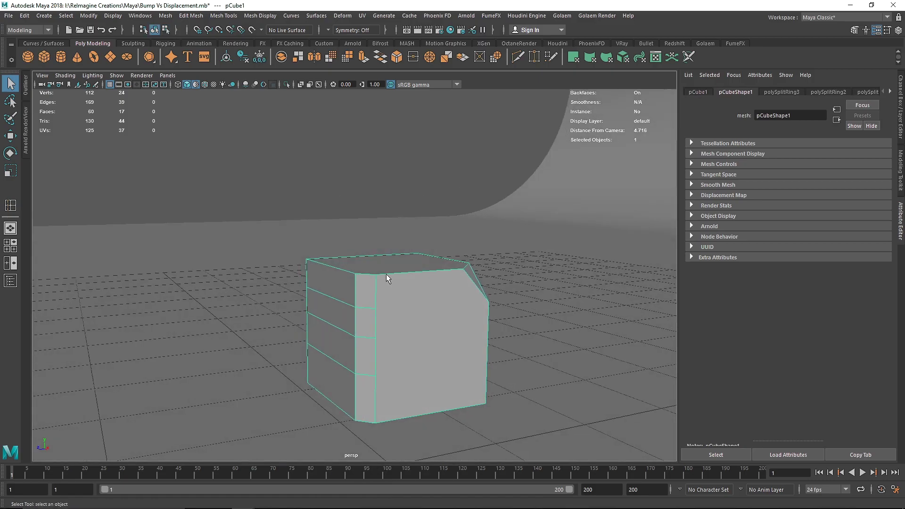
- Replace the edited cube with a new polygon cube raised above the grid
{"action": "key", "text": "Delete"}
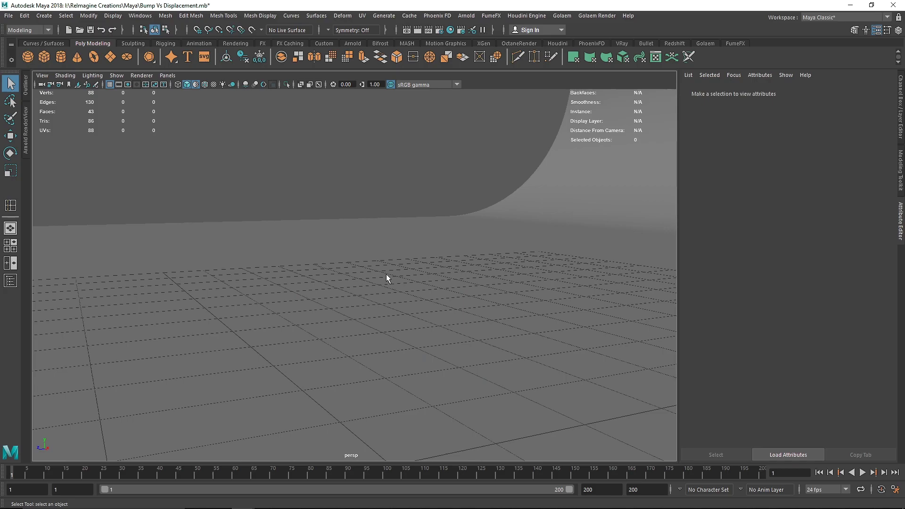
{"action": "key", "text": "ctrl+z"}
{"action": "left_click_drag", "start_coordinate": [321, 282], "coordinate": [375, 336], "text": "alt"}
{"action": "key", "text": "w"}
{"action": "left_click_drag", "start_coordinate": [352, 256], "coordinate": [351, 146]}
{"action": "left_click_drag", "start_coordinate": [359, 198], "coordinate": [359, 184], "text": "alt"}
{"action": "middle_click_drag", "start_coordinate": [359, 187], "coordinate": [353, 290], "text": "alt"}
- Bevel the new cube's front top edge with a fraction of 0.5 to form a sloped face
{"action": "right_click_drag", "start_coordinate": [386, 229], "coordinate": [386, 165]}
{"action": "left_click", "coordinate": [382, 228]}
{"action": "right_click_drag", "start_coordinate": [376, 225], "coordinate": [410, 225], "text": "shift"}
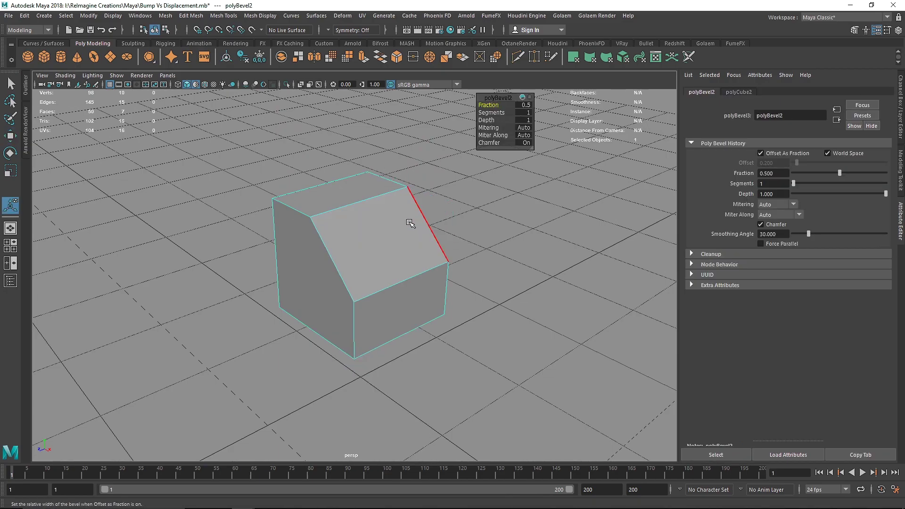
- Inset the two five-sided side faces with one extrusion and push them inward with a second extrusion
{"action": "right_click_drag", "start_coordinate": [304, 240], "coordinate": [304, 247]}
{"action": "left_click", "coordinate": [416, 253]}
{"action": "left_click", "coordinate": [327, 239], "text": "shift"}
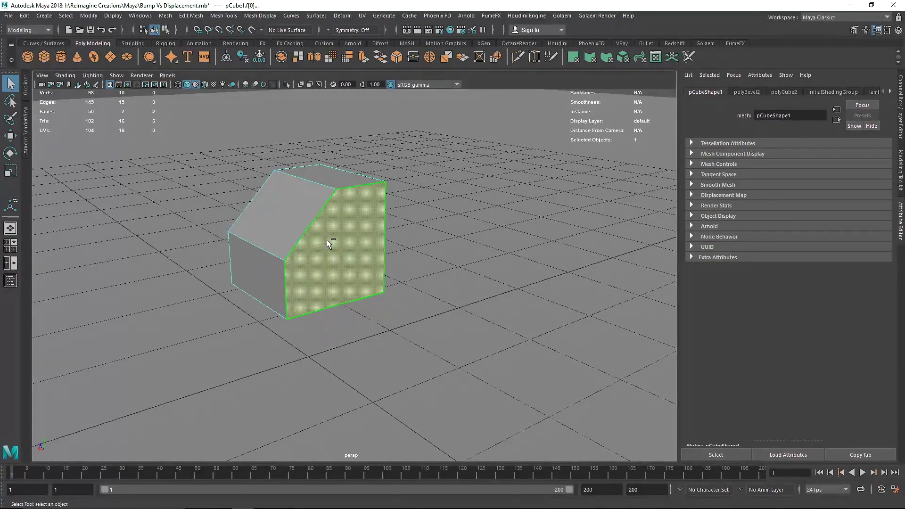
{"action": "key", "text": "ctrl+e"}
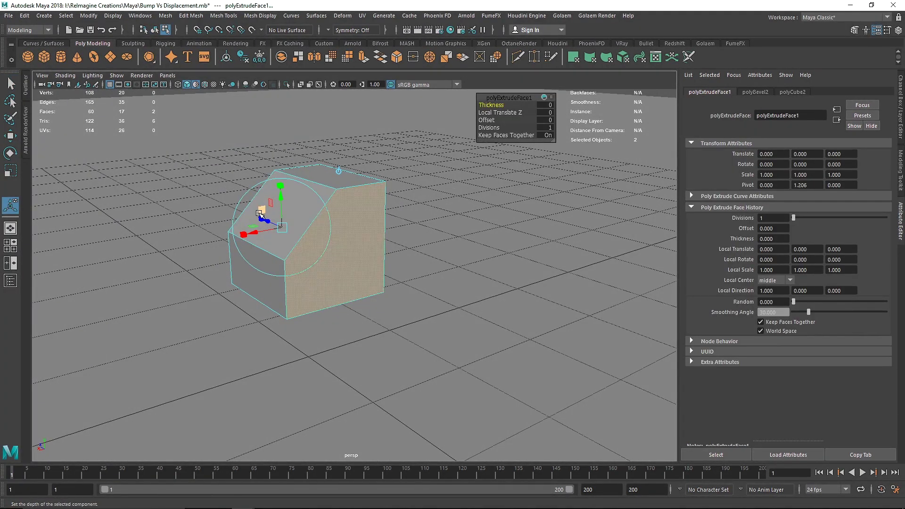
{"action": "left_click_drag", "start_coordinate": [281, 228], "coordinate": [273, 221]}
{"action": "key", "text": "ctrl+e"}
{"action": "right_click_drag", "start_coordinate": [319, 176], "coordinate": [390, 132]}
{"action": "key", "text": "q"}
{"action": "left_click_drag", "start_coordinate": [340, 219], "coordinate": [463, 209], "text": "alt"}
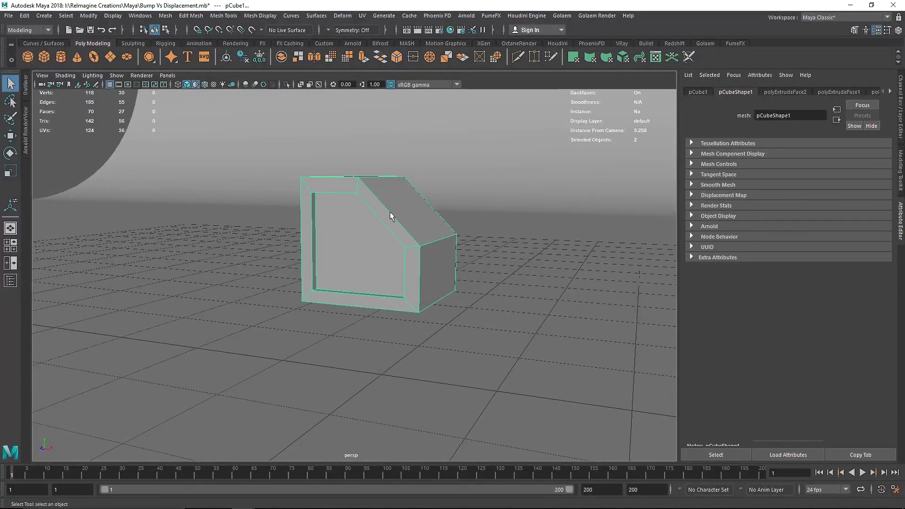
- Delete the edited cube, leaving only the curved backdrop and the camera in the scene
{"action": "right_click_drag", "start_coordinate": [381, 217], "coordinate": [313, 259], "text": "alt"}
{"action": "left_click_drag", "start_coordinate": [313, 259], "coordinate": [277, 243], "text": "alt"}
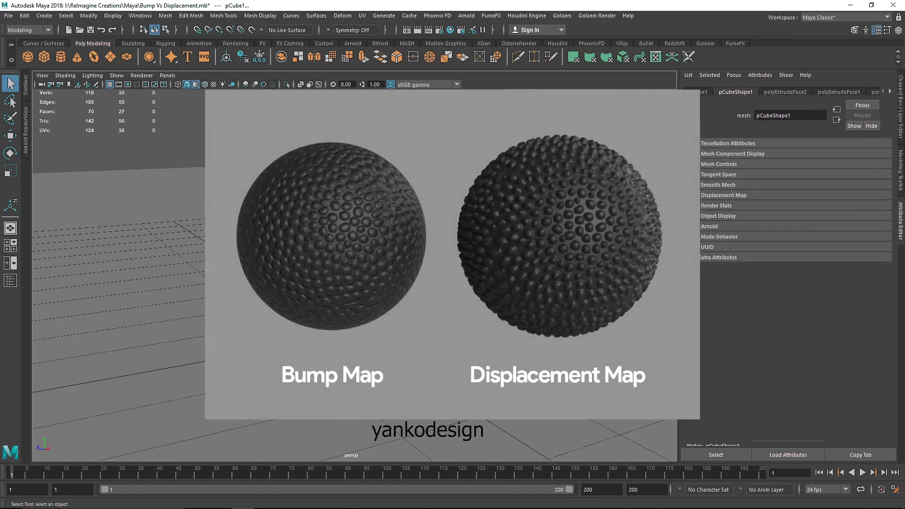
{"action": "key", "text": "Delete"}
{"action": "scroll", "coordinate": [354, 272], "scroll_direction": "down", "scroll_amount": 3}
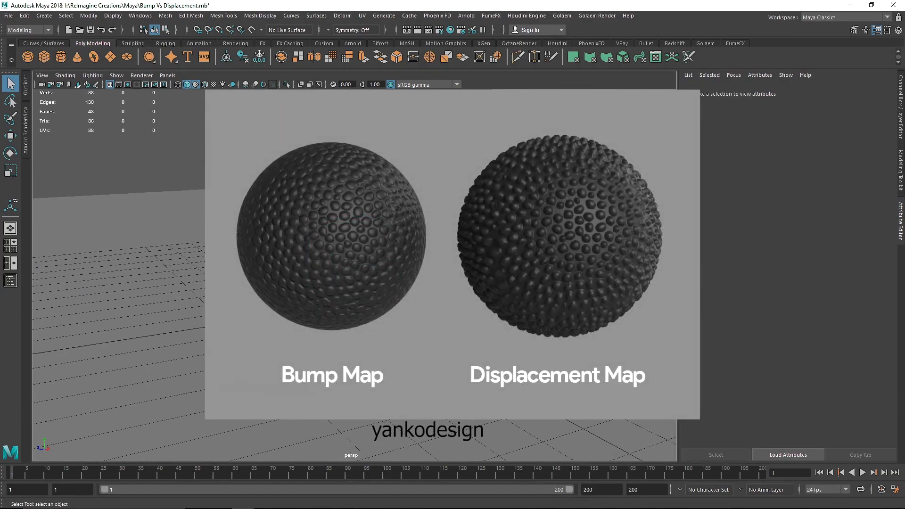
{"action": "left_click_drag", "start_coordinate": [354, 272], "coordinate": [411, 287], "text": "alt"}
{"action": "scroll", "coordinate": [355, 273], "scroll_direction": "up", "scroll_amount": 2}
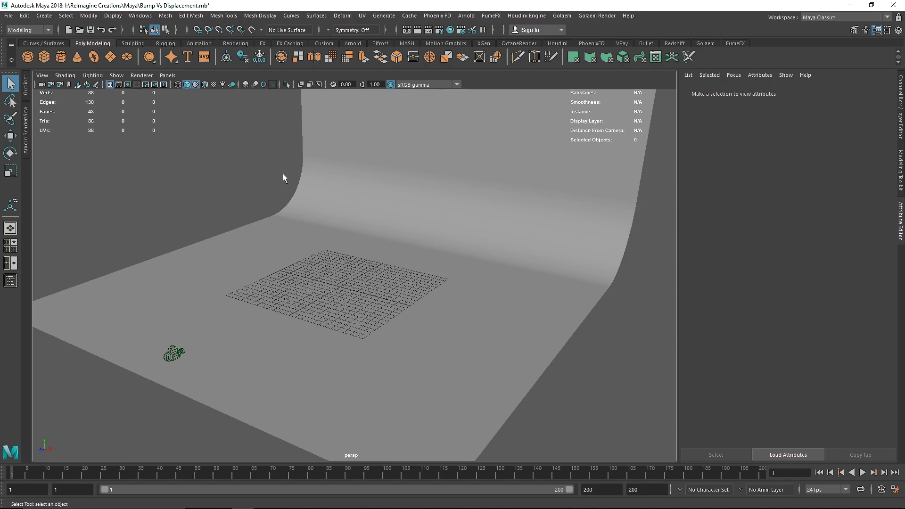
{"action": "left_click_drag", "start_coordinate": [343, 259], "coordinate": [367, 315], "text": "alt"}
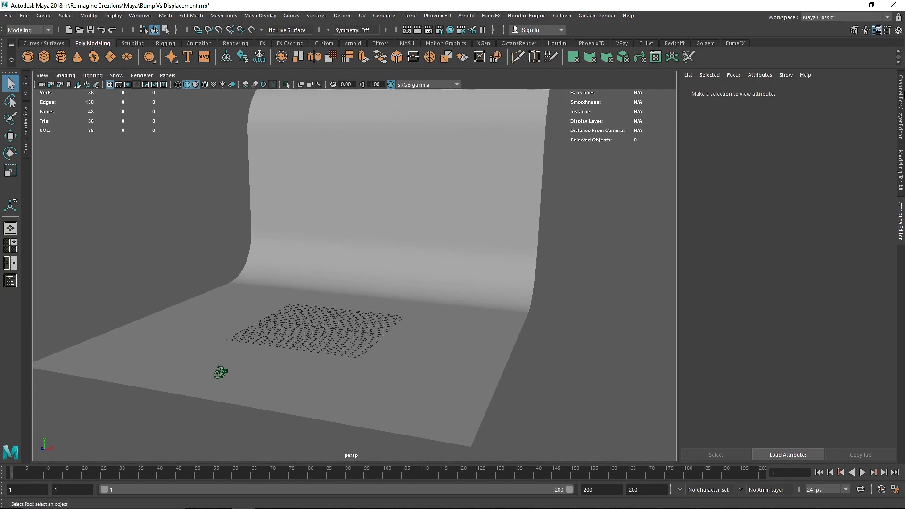
- Make the Cube_1 display layer visible and narrow the channel area to widen the viewport
{"action": "key", "text": "ctrl+a"}
{"action": "left_click", "coordinate": [690, 384]}
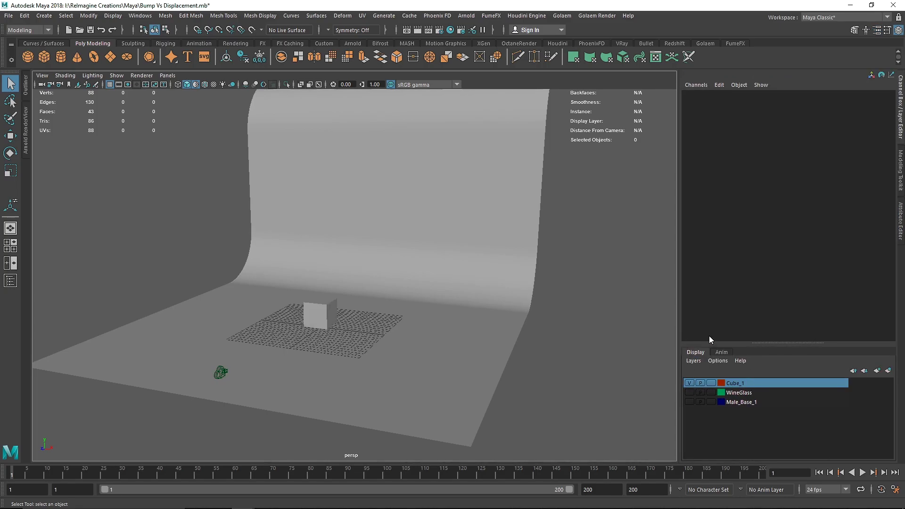
{"action": "left_click_drag", "start_coordinate": [682, 320], "coordinate": [760, 320]}
- Select the Cube_1 layer's cube and examine its polyPlanarProj1 and polyCube1 input settings
{"action": "right_click_drag", "start_coordinate": [419, 273], "coordinate": [370, 320], "text": "alt"}
{"action": "middle_click_drag", "start_coordinate": [370, 319], "coordinate": [376, 313], "text": "alt"}
{"action": "left_click", "coordinate": [350, 308]}
{"action": "scroll", "coordinate": [349, 308], "scroll_direction": "up", "scroll_amount": 5}
{"action": "left_click_drag", "start_coordinate": [350, 308], "coordinate": [297, 330], "text": "alt"}
{"action": "middle_click_drag", "start_coordinate": [319, 319], "coordinate": [371, 289], "text": "alt"}
{"action": "left_click", "coordinate": [786, 207]}
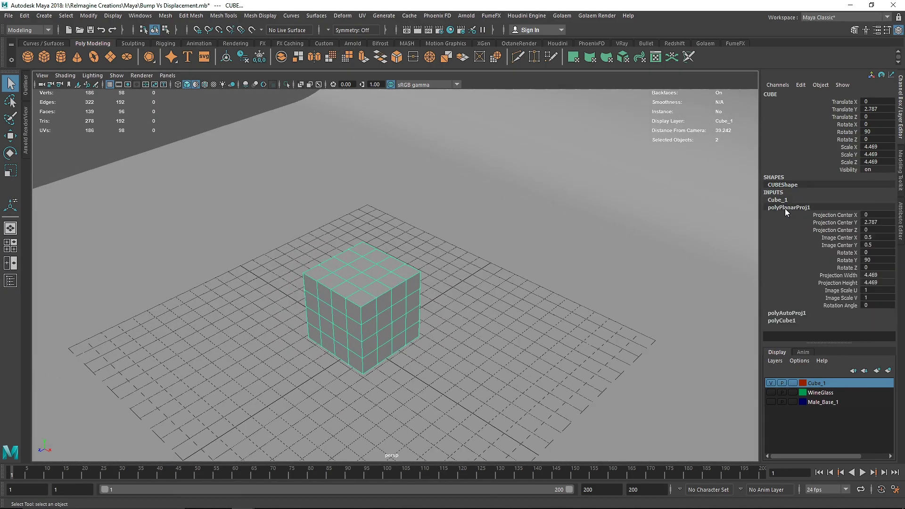
{"action": "left_click", "coordinate": [781, 320]}
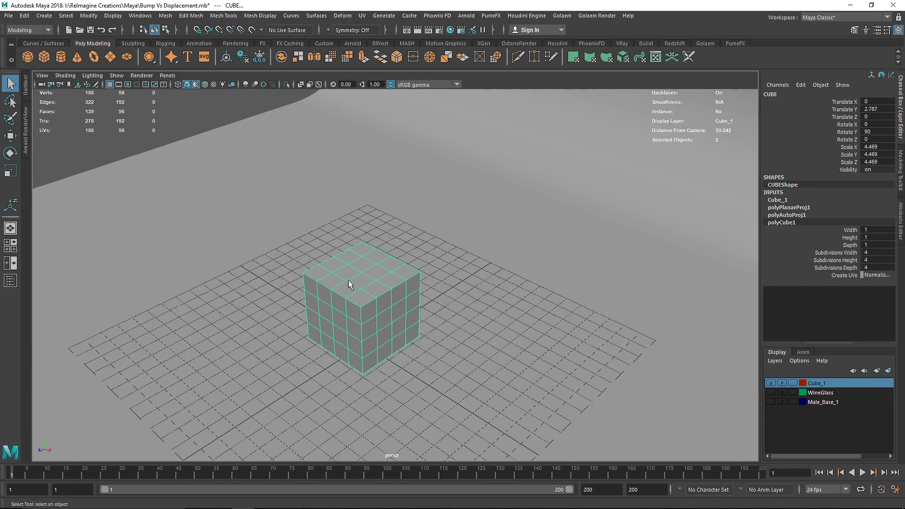
- Look through the Main camera and select the cube
{"action": "right_click_drag", "start_coordinate": [358, 282], "coordinate": [295, 291], "text": "alt"}
{"action": "left_click_drag", "start_coordinate": [295, 290], "coordinate": [299, 273], "text": "alt"}
{"action": "mouse_move", "coordinate": [310, 227]}
{"action": "right_mouse_down"}
{"action": "mouse_move", "coordinate": [327, 217]}
{"action": "mouse_move", "coordinate": [306, 234]}
{"action": "right_mouse_up"}
{"action": "left_click", "coordinate": [188, 218]}
{"action": "left_click", "coordinate": [167, 76]}
{"action": "mouse_move", "coordinate": [208, 86]}
{"action": "left_click", "coordinate": [283, 85]}
{"action": "left_click", "coordinate": [418, 255]}
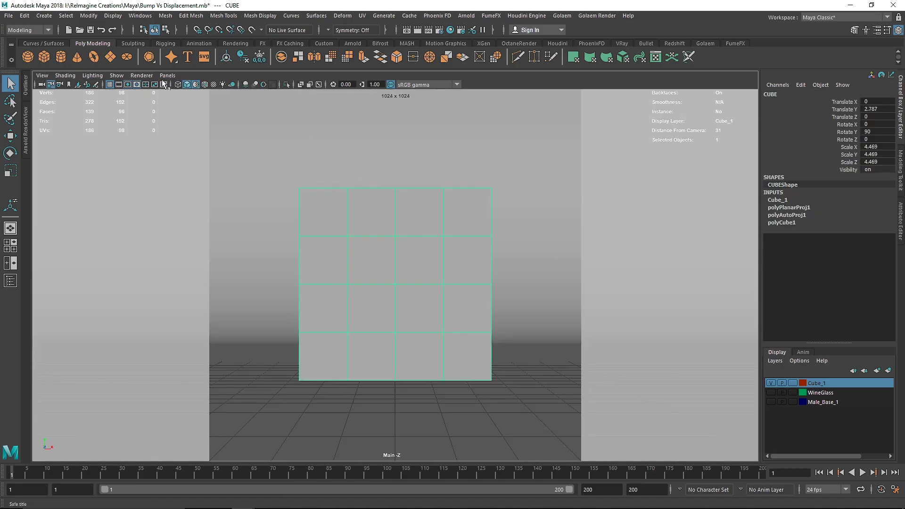
- View the cube in the Arnold RenderView, stop the running render and close the view
{"action": "left_click", "coordinate": [26, 117]}
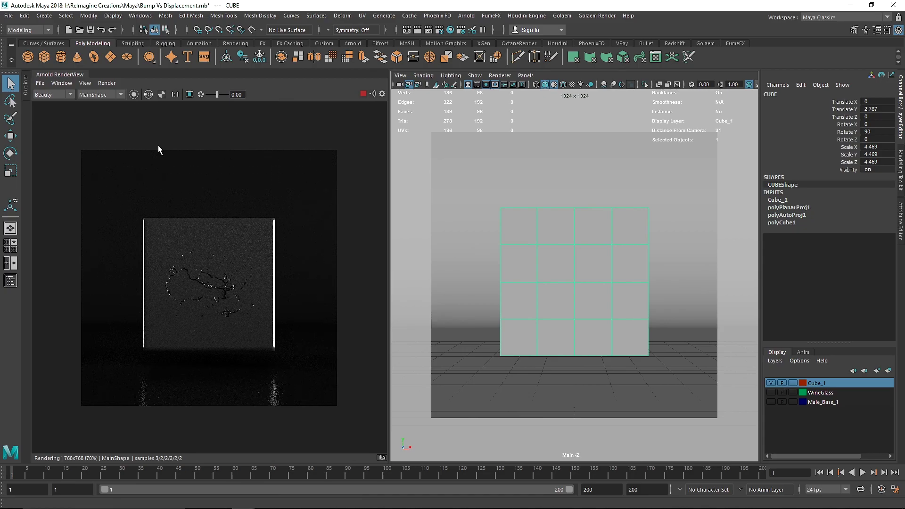
{"action": "left_click", "coordinate": [364, 93]}
{"action": "left_click", "coordinate": [85, 83]}
{"action": "left_click", "coordinate": [106, 117]}
- Graph the Cube material's network in Hypershade and delete its aiBump2d node
{"action": "left_click", "coordinate": [448, 32]}
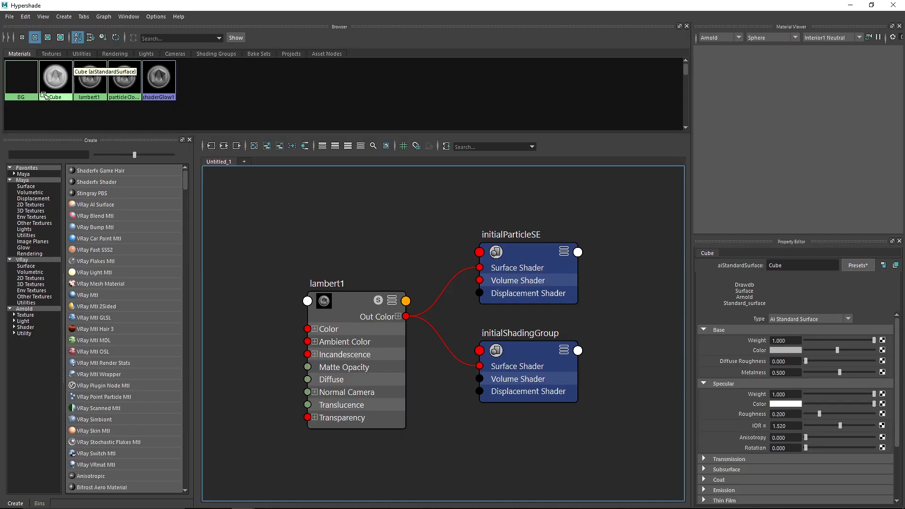
{"action": "right_click_drag", "start_coordinate": [84, 81], "coordinate": [76, 113]}
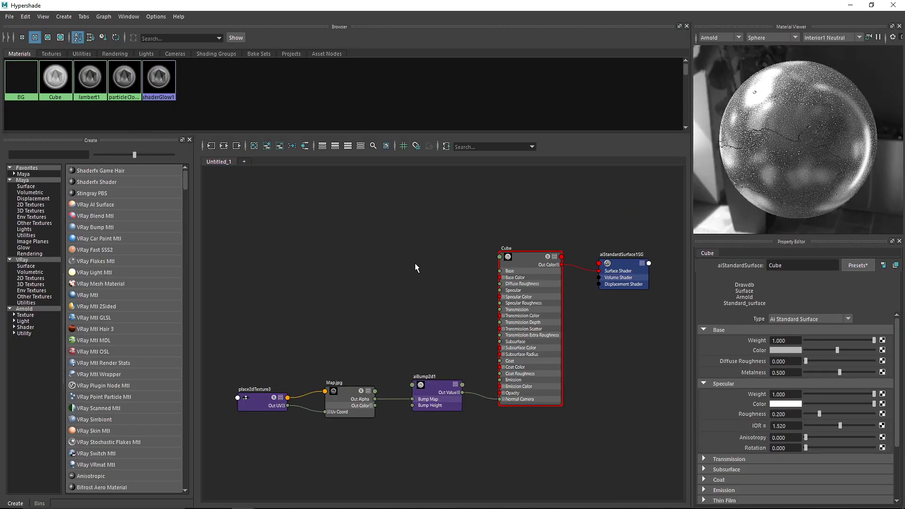
{"action": "left_click", "coordinate": [441, 384]}
{"action": "key", "text": "Delete"}
- Inspect the Map.jpg texture node and create an Arnold aiBump2d node by searching for "bump"
{"action": "left_click", "coordinate": [355, 397]}
{"action": "key", "text": "f"}
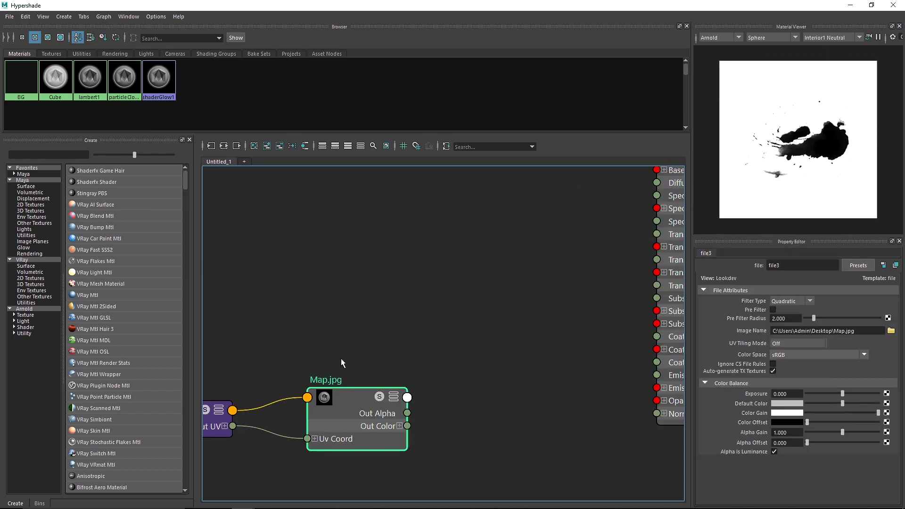
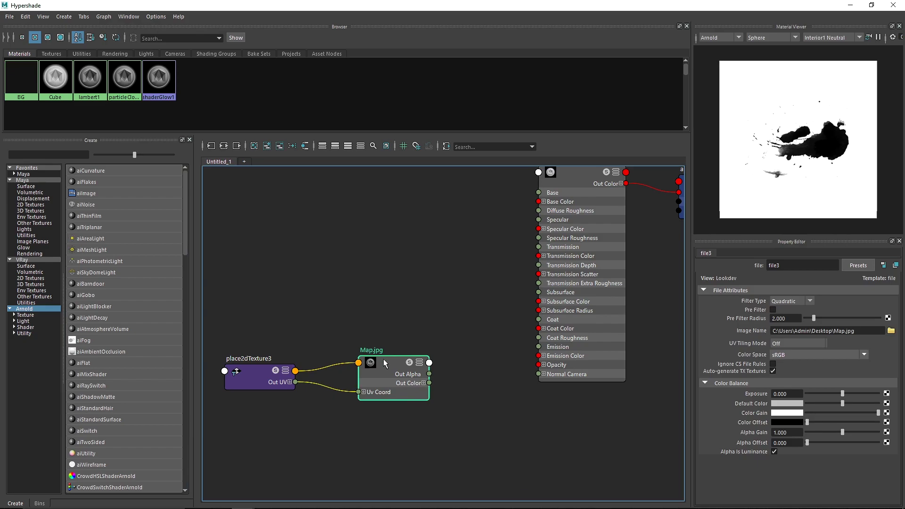
{"action": "left_click", "coordinate": [303, 275]}
{"action": "left_click", "coordinate": [30, 309]}
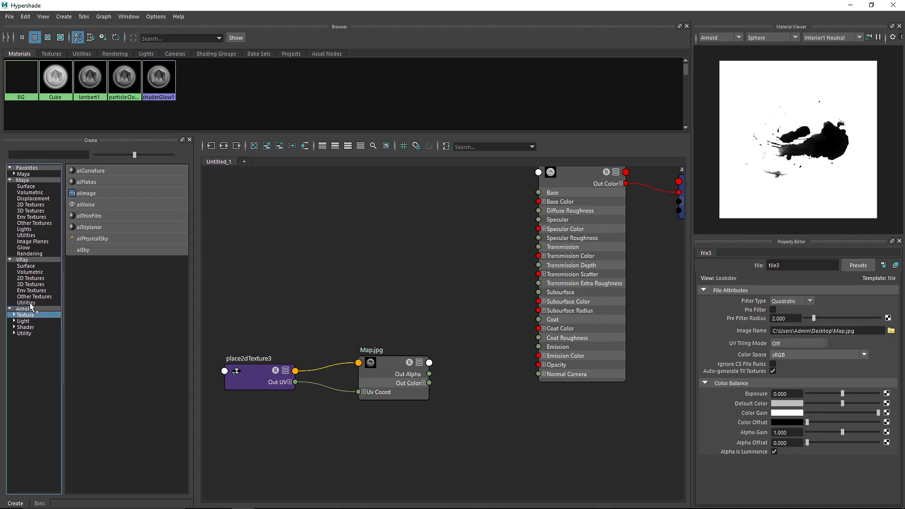
{"action": "left_click", "coordinate": [25, 154]}
{"action": "type", "text": "bump"}
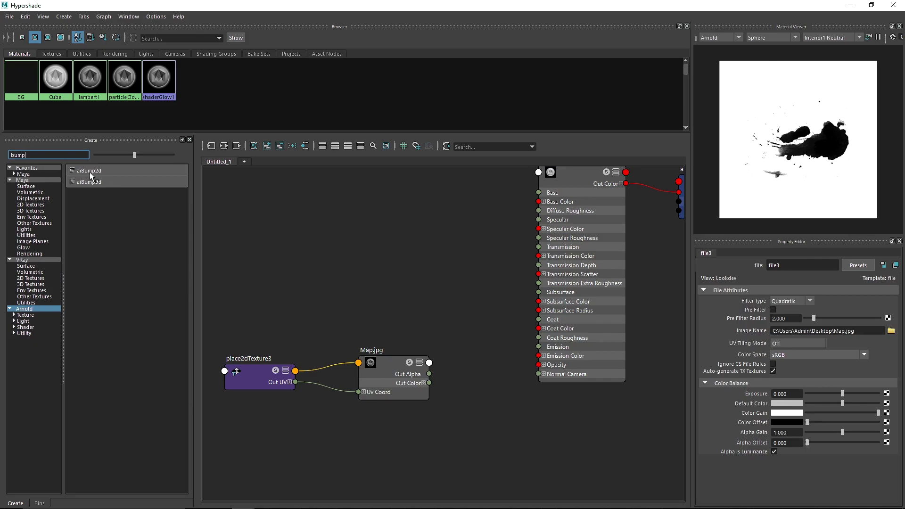
{"action": "left_click", "coordinate": [91, 171]}
- Connect Map.jpg's Out Alpha to the aiBump2d node's Bump Map input and preview the bump result
{"action": "left_click_drag", "start_coordinate": [278, 335], "coordinate": [306, 370]}
{"action": "left_click_drag", "start_coordinate": [453, 358], "coordinate": [451, 361]}
{"action": "left_click", "coordinate": [491, 371]}
{"action": "left_click_drag", "start_coordinate": [366, 369], "coordinate": [415, 376]}
{"action": "left_click", "coordinate": [439, 360]}
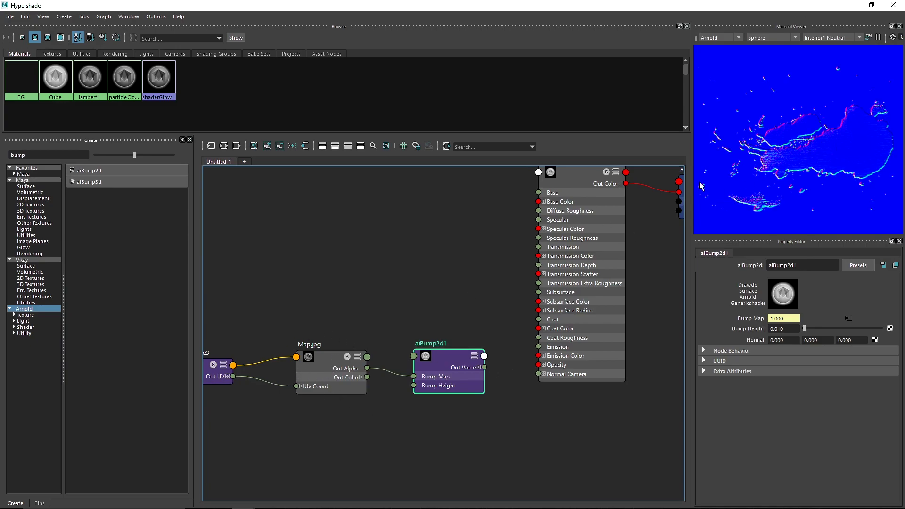
{"action": "scroll", "coordinate": [811, 123], "scroll_direction": "up", "scroll_amount": 2}
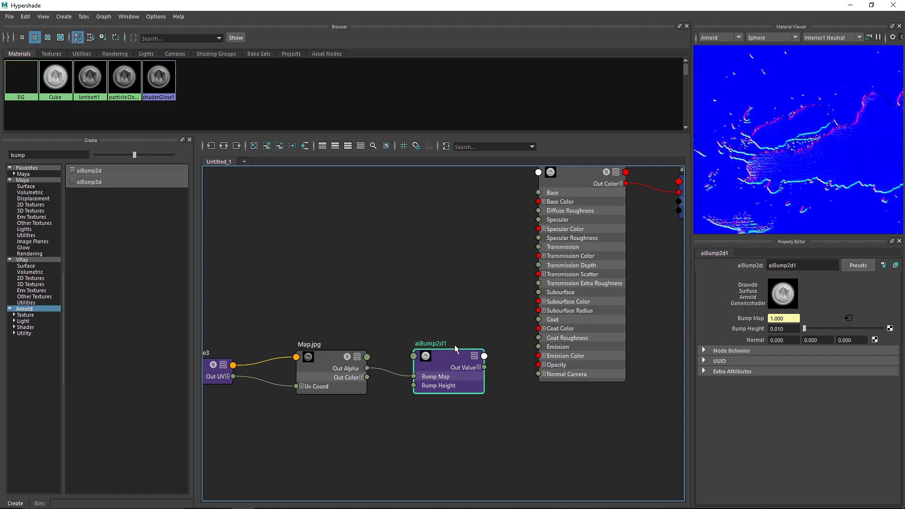
- Set the aiBump2d node's bump height to 1 and refresh the material preview
{"action": "left_click", "coordinate": [783, 330]}
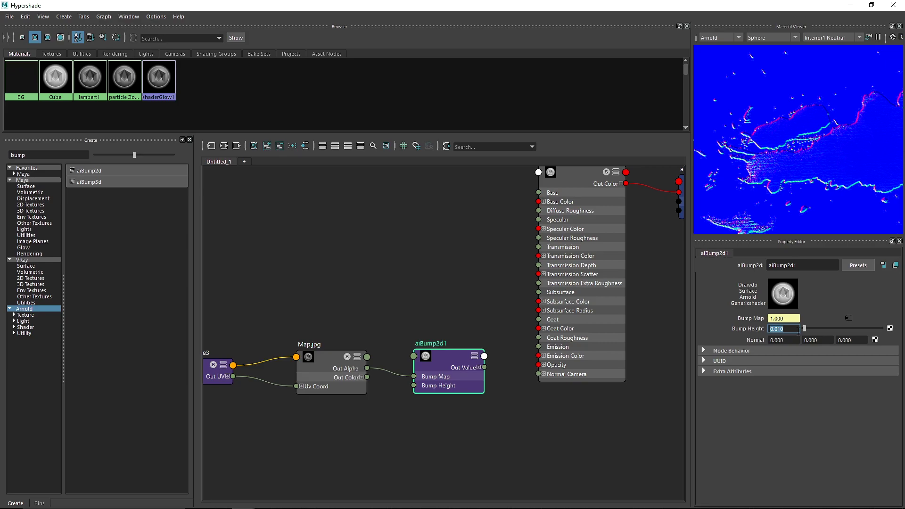
{"action": "key", "text": "Return"}
{"action": "left_click", "coordinate": [877, 37]}
{"action": "left_click", "coordinate": [877, 37]}
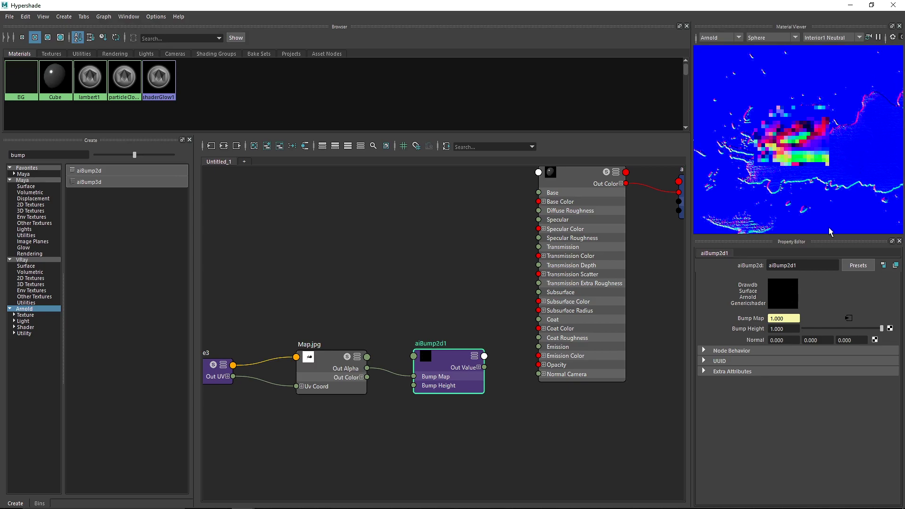
{"action": "scroll", "coordinate": [775, 120], "scroll_direction": "up", "scroll_amount": 5}
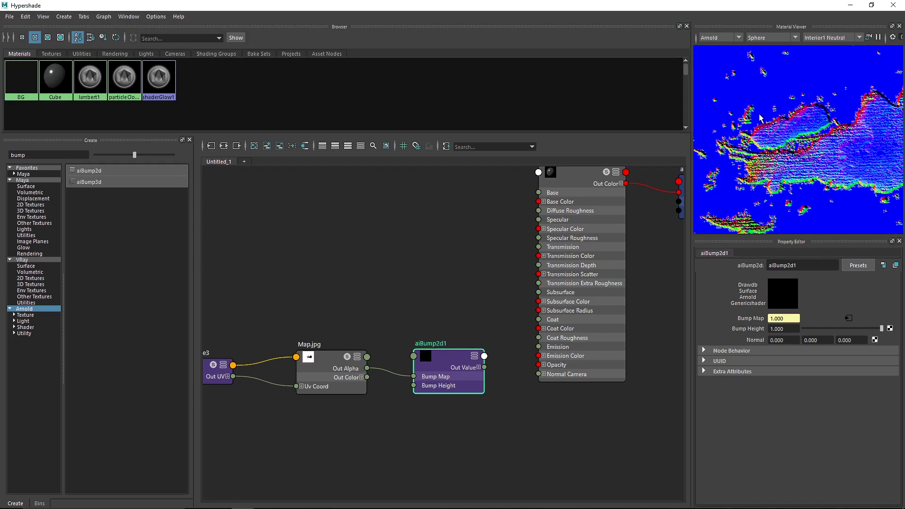
- Try a bump height of 0.05 on the aiBump2d node, and set it to 0.01
{"action": "left_click_drag", "start_coordinate": [820, 329], "coordinate": [759, 330]}
{"action": "type", "text": ".05"}
{"action": "key", "text": "Return"}
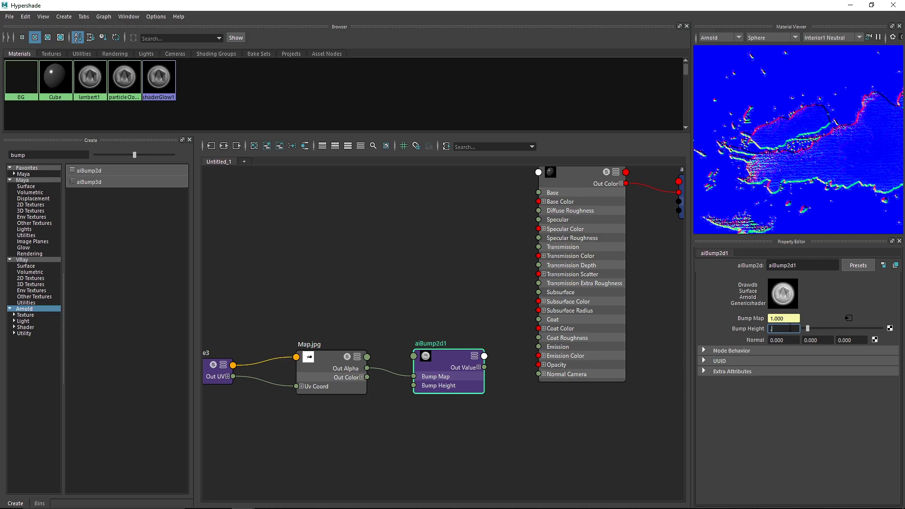
{"action": "type", "text": ".01"}
{"action": "key", "text": "Return"}
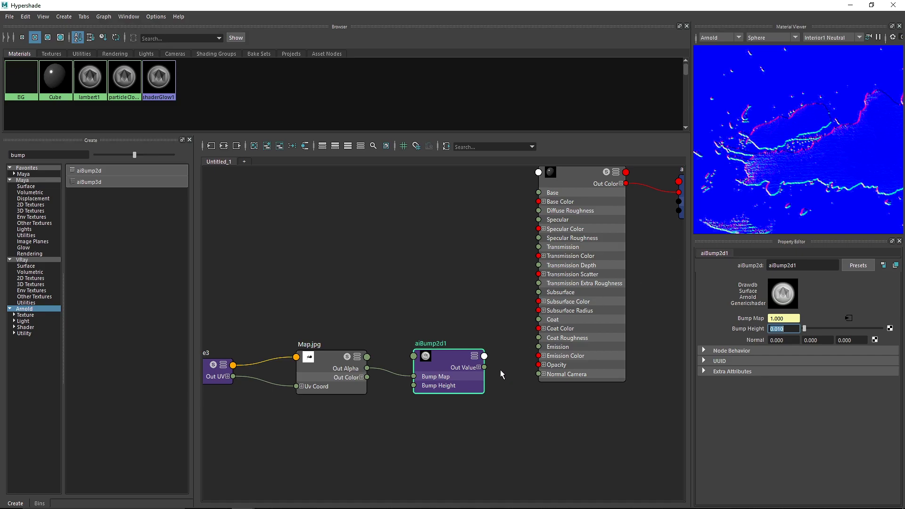
- Connect the aiBump2d node's Out Value to the Cube material's Normal Camera input and select the material
{"action": "mouse_move", "coordinate": [485, 367]}
{"action": "left_mouse_down"}
{"action": "mouse_move", "coordinate": [452, 395]}
{"action": "mouse_move", "coordinate": [473, 398]}
{"action": "mouse_move", "coordinate": [545, 375]}
{"action": "left_mouse_up"}
{"action": "middle_click_drag", "start_coordinate": [658, 309], "coordinate": [560, 342], "text": "alt"}
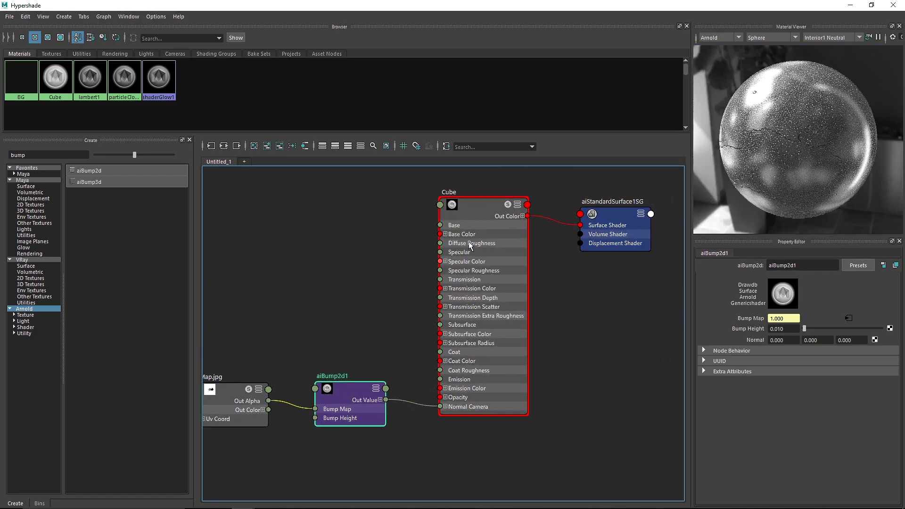
{"action": "left_click", "coordinate": [449, 208]}
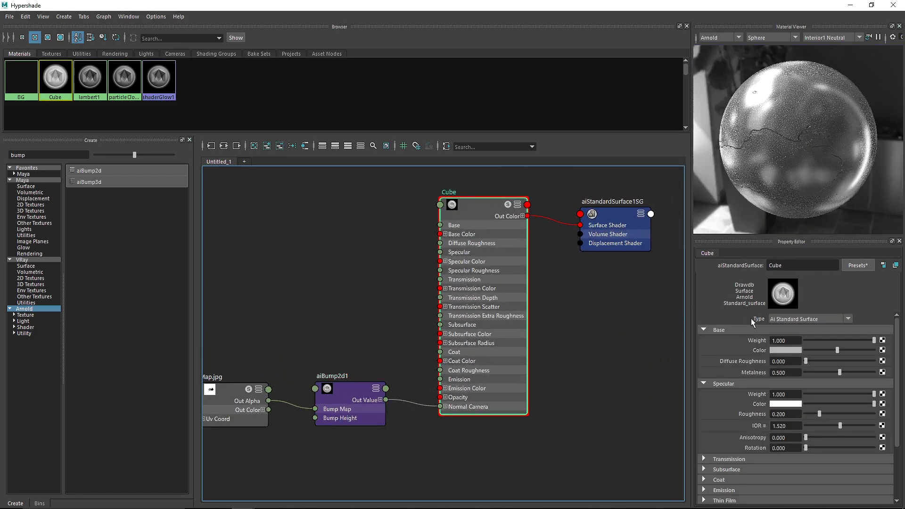
- Check the Bump Mapping entry in the Cube material's Geometry settings, and select the aiBump2d node
{"action": "left_click", "coordinate": [721, 330]}
{"action": "left_click", "coordinate": [720, 342]}
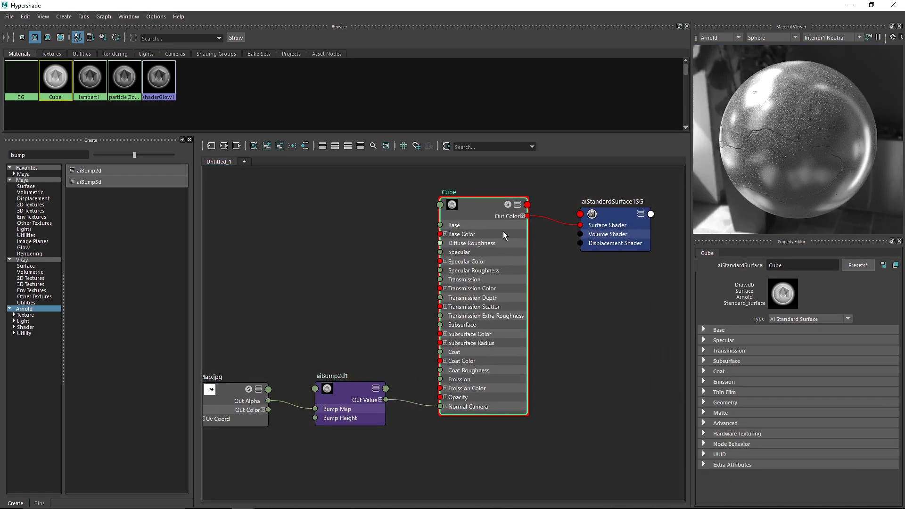
{"action": "left_click", "coordinate": [726, 402]}
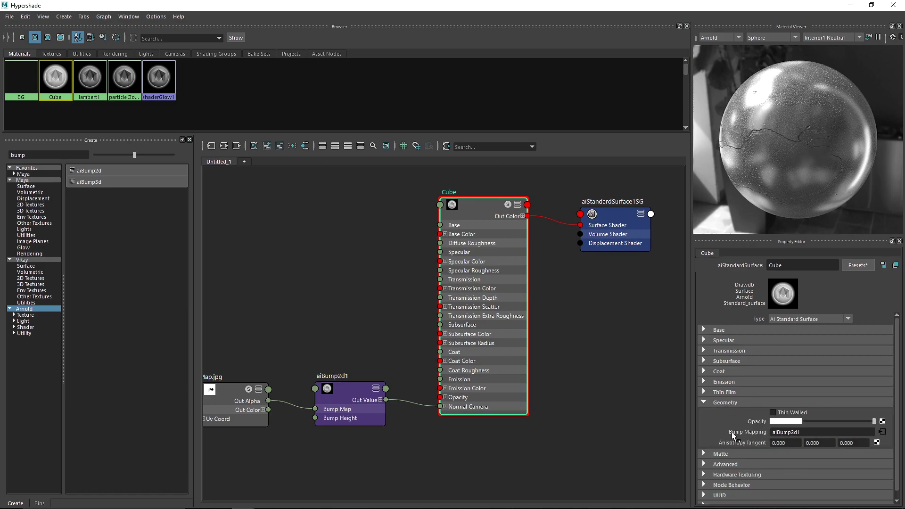
{"action": "left_click", "coordinate": [808, 434]}
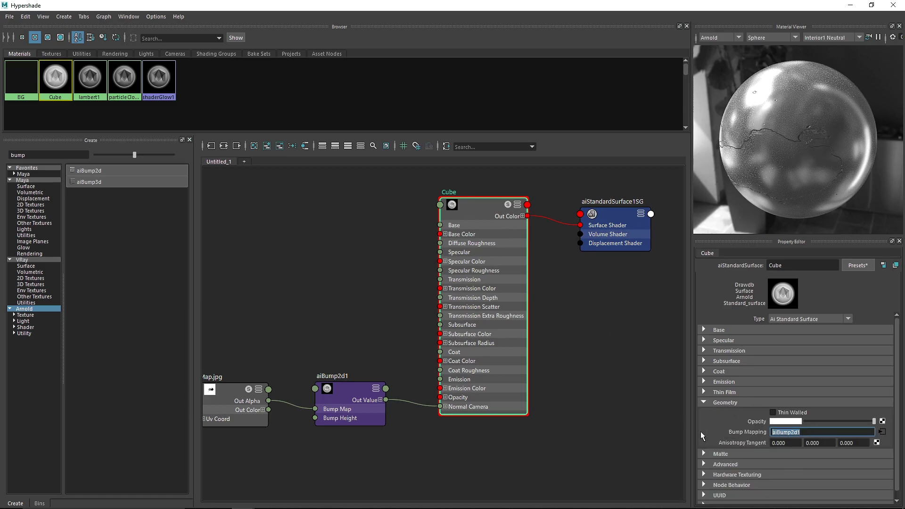
{"action": "left_click", "coordinate": [432, 442]}
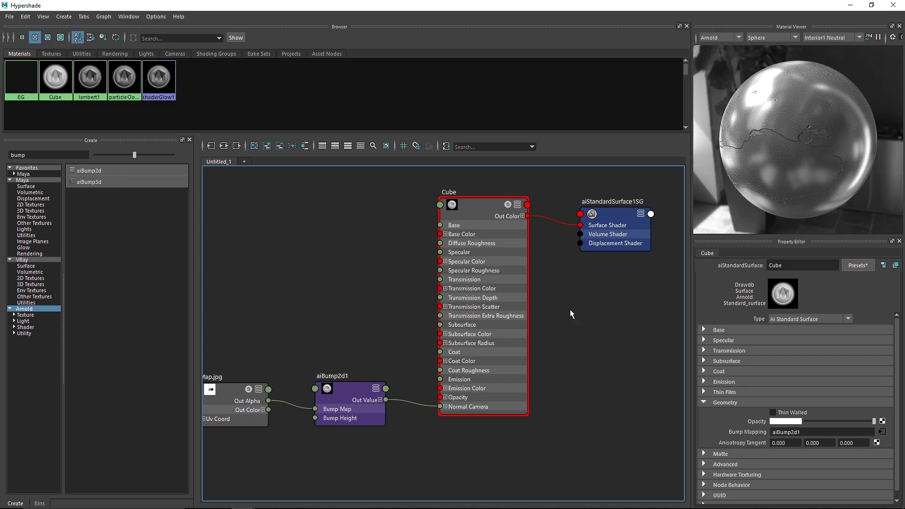
{"action": "left_click_drag", "start_coordinate": [312, 330], "coordinate": [388, 477]}
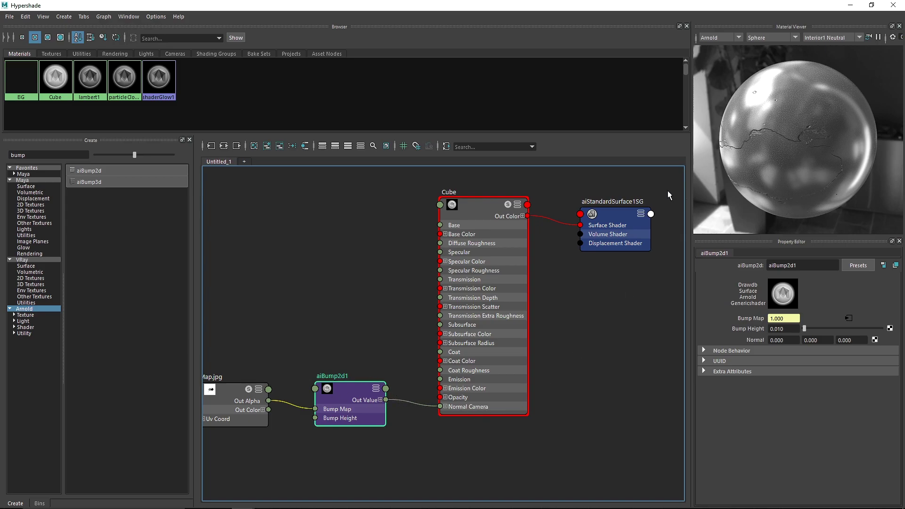
- Close Hypershade and render the cube in the Arnold RenderView, checking the available render cameras
{"action": "left_click", "coordinate": [893, 5]}
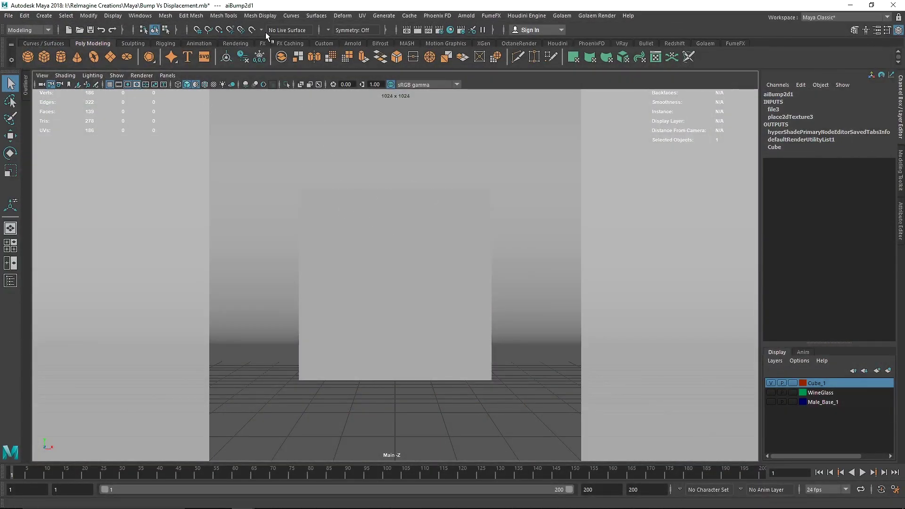
{"action": "left_click", "coordinate": [353, 43]}
{"action": "left_click", "coordinate": [352, 56]}
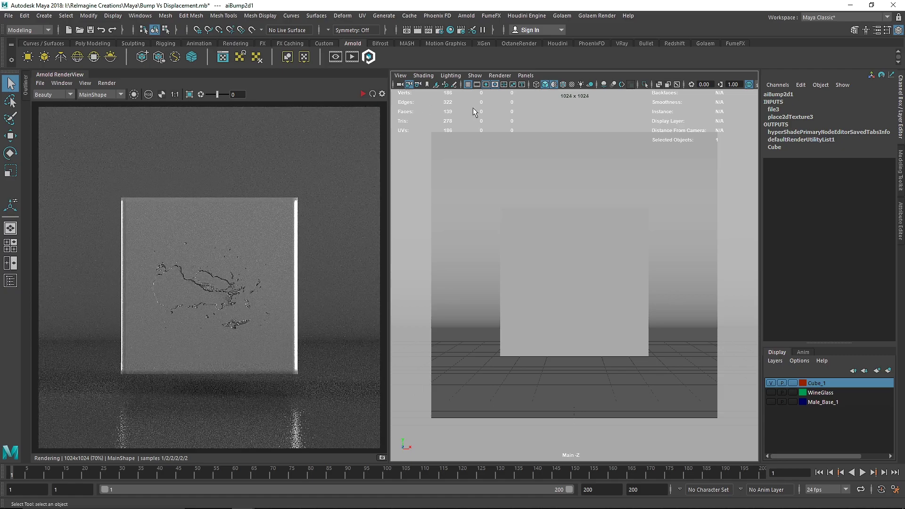
{"action": "left_click", "coordinate": [100, 95]}
{"action": "left_click", "coordinate": [108, 96]}
- Switch the viewport from the Main camera to the persp camera
{"action": "left_click", "coordinate": [526, 75]}
{"action": "mouse_move", "coordinate": [584, 81]}
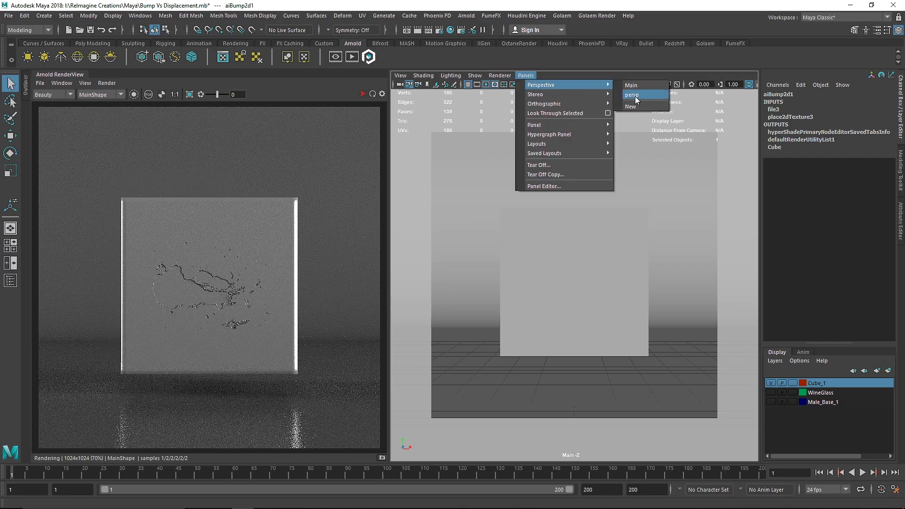
{"action": "left_click", "coordinate": [635, 96]}
- Reopen the Arnold RenderView, set its render camera to perspShape and start the live render
{"action": "left_click", "coordinate": [85, 83]}
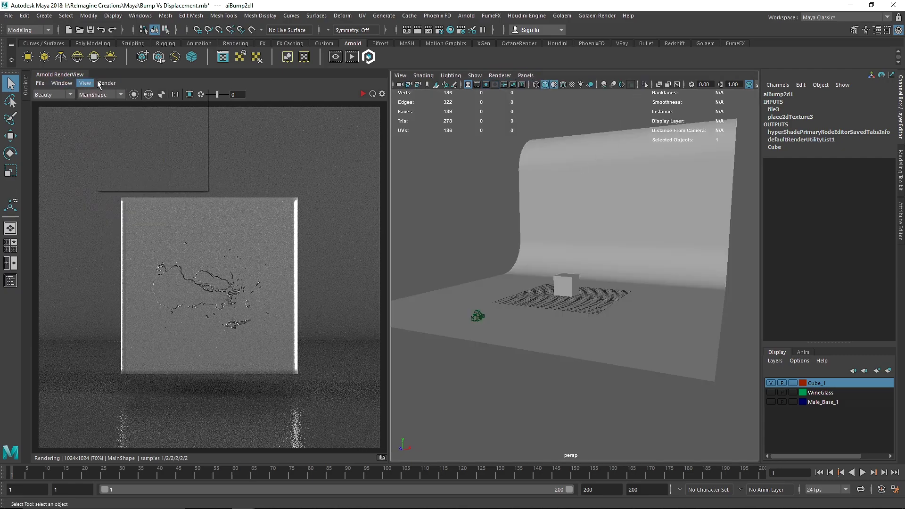
{"action": "mouse_move", "coordinate": [116, 85]}
{"action": "mouse_move", "coordinate": [157, 164]}
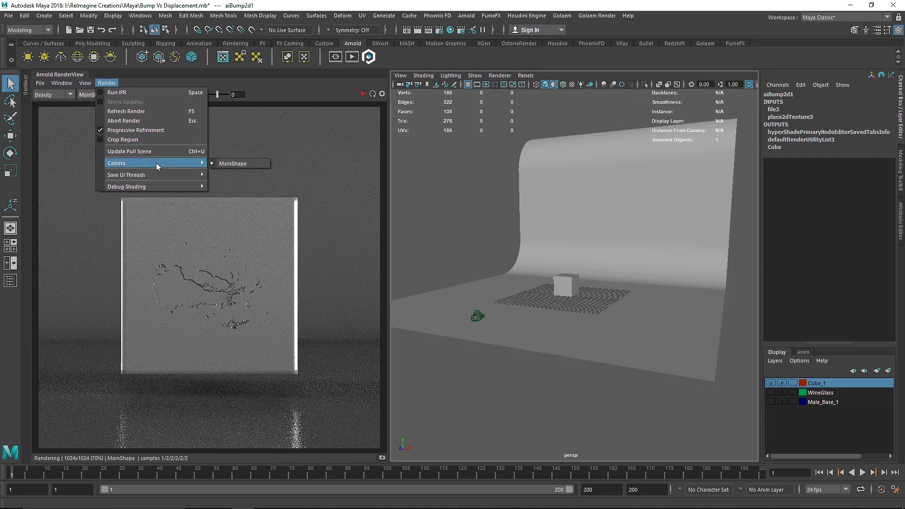
{"action": "left_click", "coordinate": [218, 165]}
{"action": "right_click", "coordinate": [61, 74]}
{"action": "left_click", "coordinate": [79, 112]}
{"action": "left_click", "coordinate": [335, 56]}
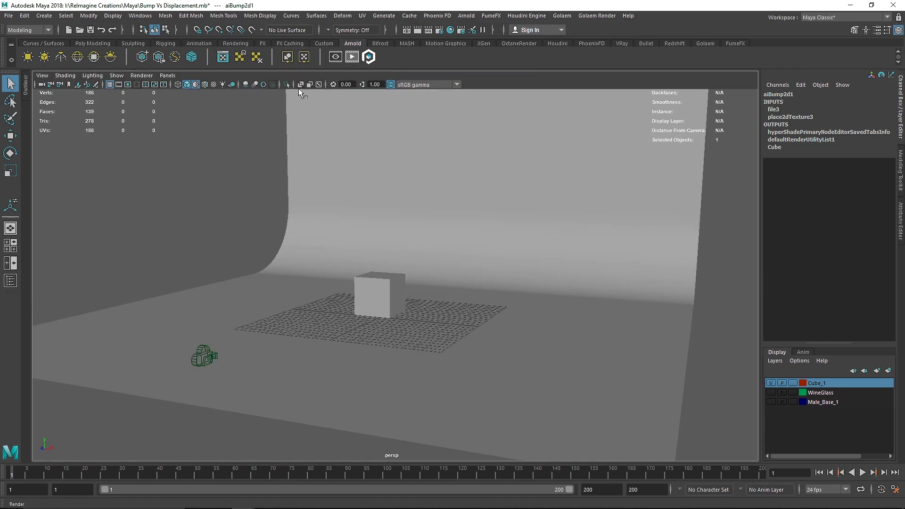
{"action": "left_click", "coordinate": [97, 94]}
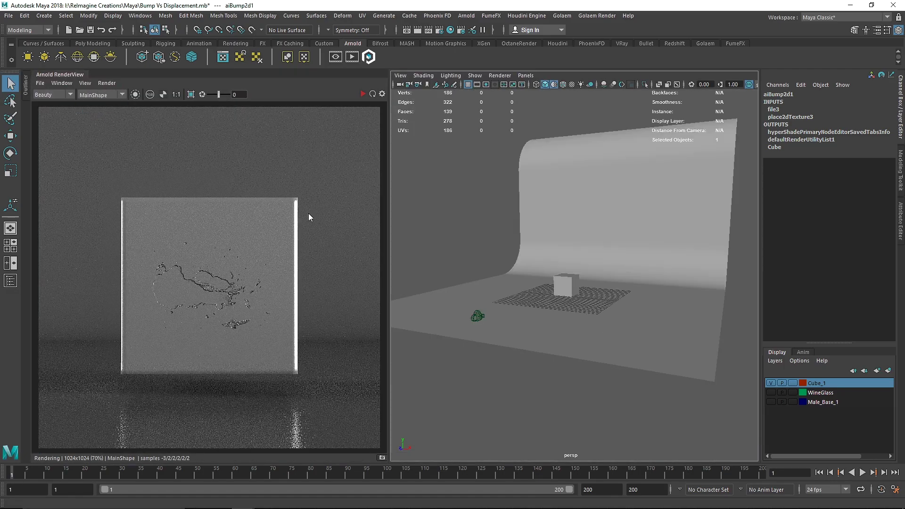
{"action": "left_click", "coordinate": [363, 94]}
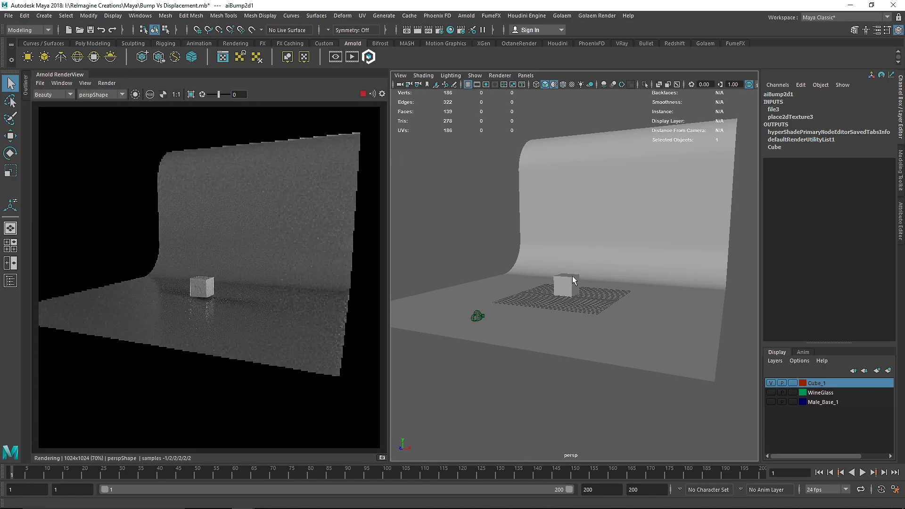
- Select the cube and examine its bump detail in the live render up close and from grazing angles
{"action": "scroll", "coordinate": [600, 285], "scroll_direction": "up", "scroll_amount": 3}
{"action": "left_click", "coordinate": [556, 281]}
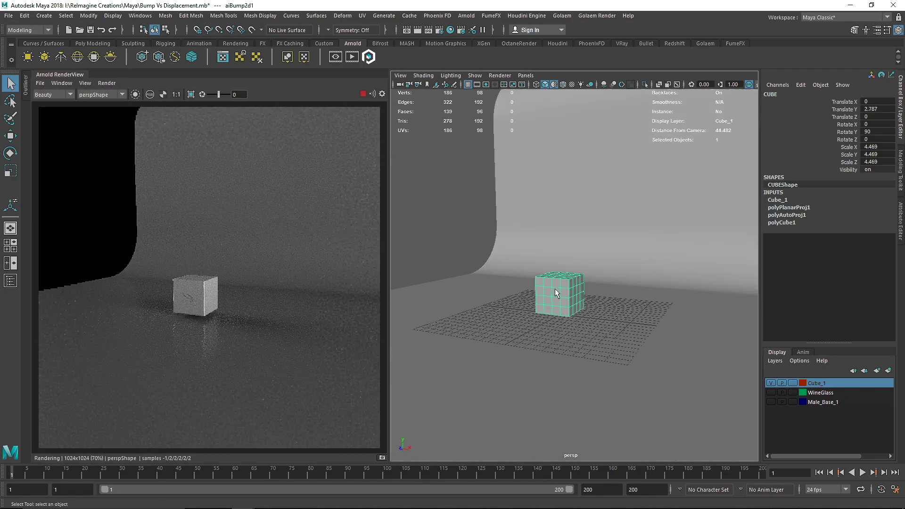
{"action": "key", "text": "f"}
{"action": "scroll", "coordinate": [506, 308], "scroll_direction": "up", "scroll_amount": 6}
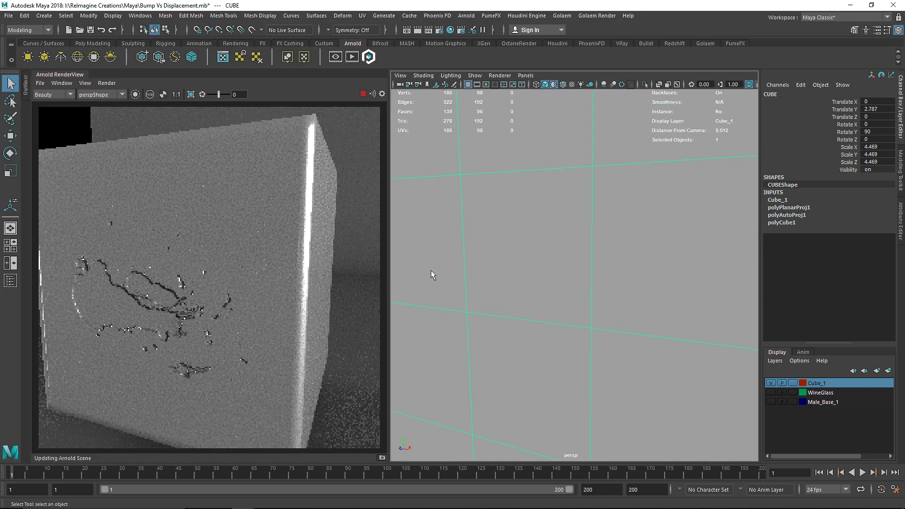
{"action": "left_click_drag", "start_coordinate": [407, 267], "coordinate": [396, 262], "text": "alt"}
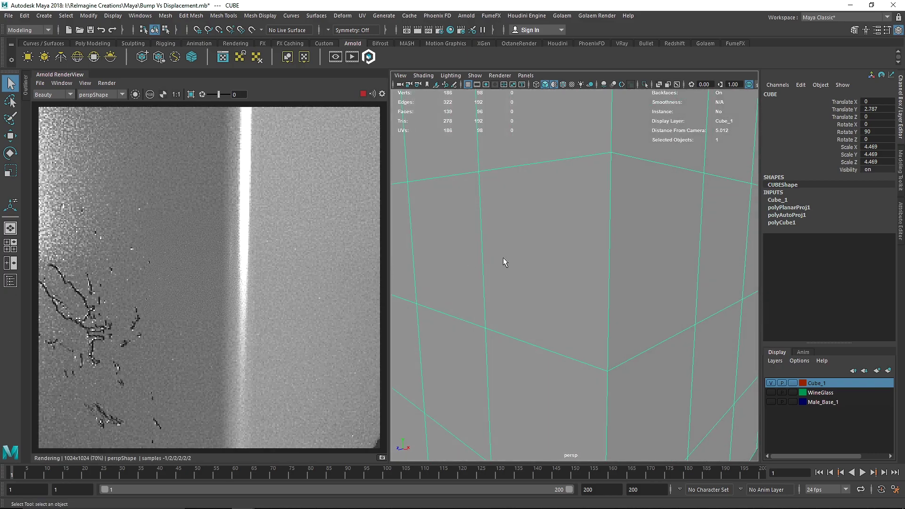
{"action": "left_click_drag", "start_coordinate": [492, 254], "coordinate": [558, 250], "text": "alt"}
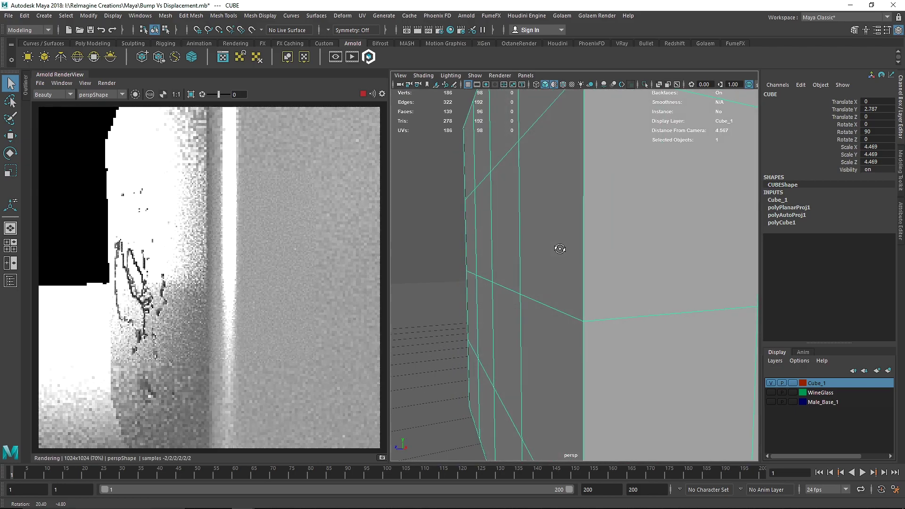
{"action": "scroll", "coordinate": [538, 245], "scroll_direction": "up", "scroll_amount": 3}
{"action": "middle_click_drag", "start_coordinate": [529, 253], "coordinate": [602, 259], "text": "alt"}
{"action": "scroll", "coordinate": [558, 260], "scroll_direction": "up", "scroll_amount": 3}
{"action": "scroll", "coordinate": [558, 259], "scroll_direction": "down", "scroll_amount": 4}
- Render a crop region over the bump detail to inspect its edges, and turn the crop region off
{"action": "left_click_drag", "start_coordinate": [201, 256], "coordinate": [304, 377]}
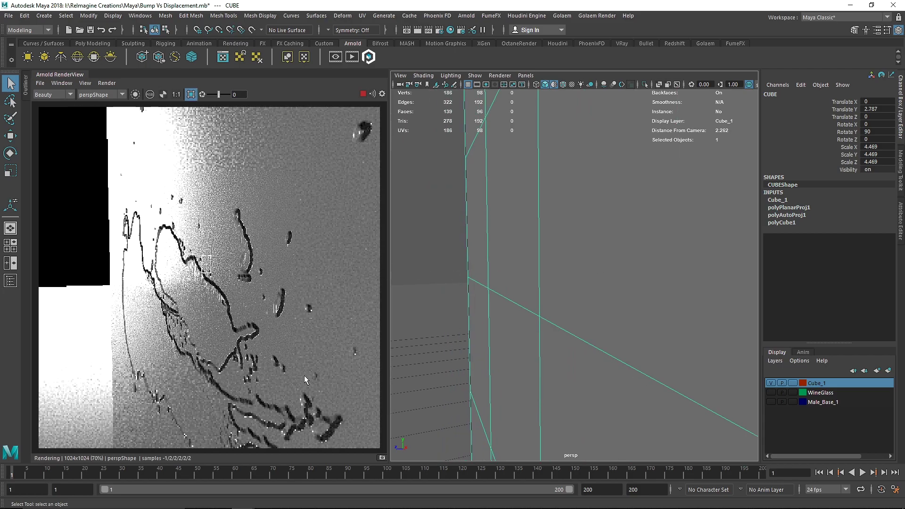
{"action": "scroll", "coordinate": [225, 319], "scroll_direction": "up", "scroll_amount": 2}
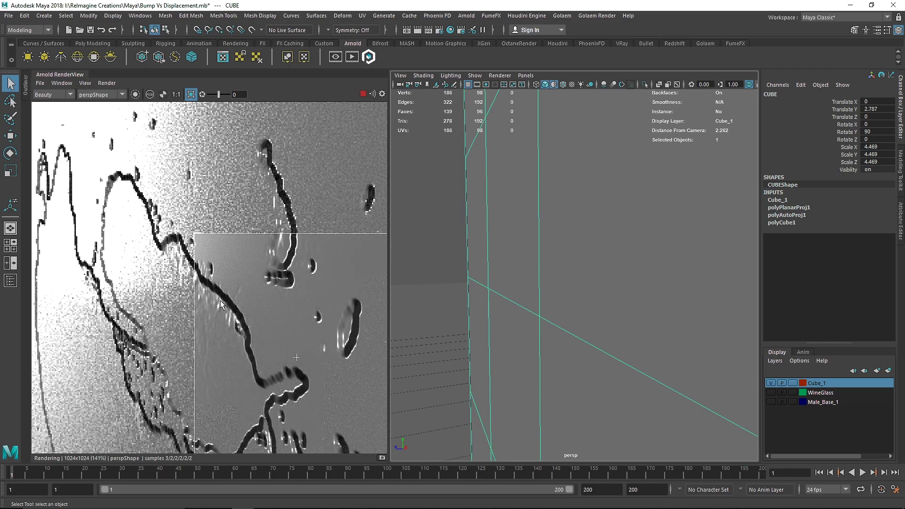
{"action": "scroll", "coordinate": [251, 374], "scroll_direction": "down", "scroll_amount": 2}
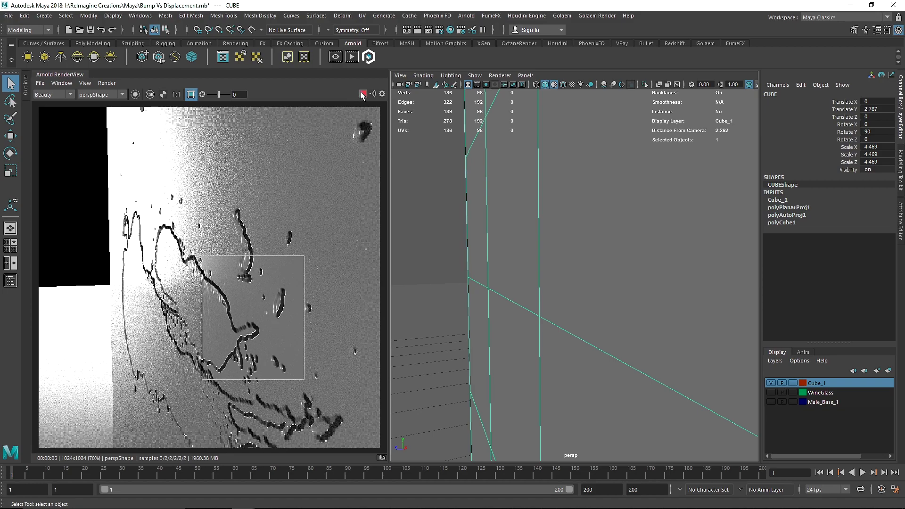
{"action": "left_click", "coordinate": [190, 94]}
{"action": "left_click", "coordinate": [362, 94]}
{"action": "scroll", "coordinate": [572, 265], "scroll_direction": "down", "scroll_amount": 4}
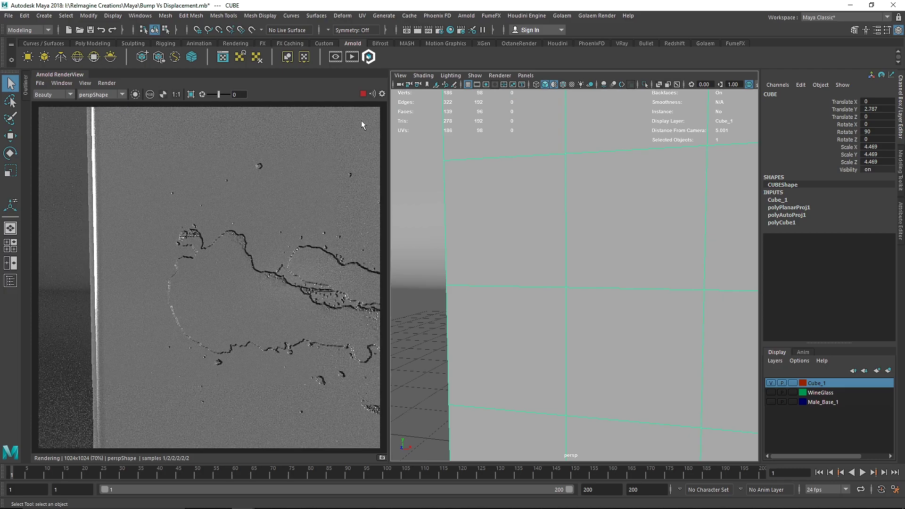
- Switch the viewport back to the Main camera and restart the live render through the MainShape camera
{"action": "left_click", "coordinate": [531, 74]}
{"action": "mouse_move", "coordinate": [583, 86]}
{"action": "left_click", "coordinate": [628, 86]}
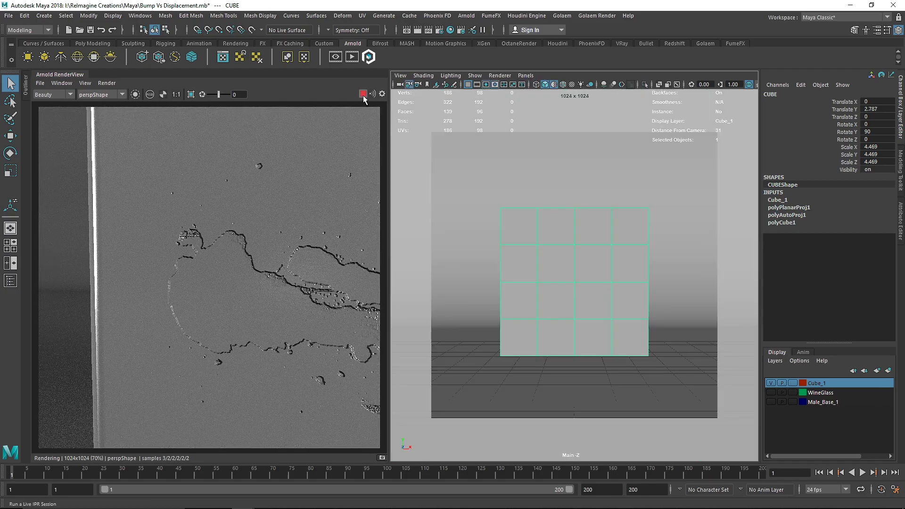
{"action": "left_click", "coordinate": [108, 93]}
{"action": "left_click", "coordinate": [102, 103]}
{"action": "left_click", "coordinate": [360, 96]}
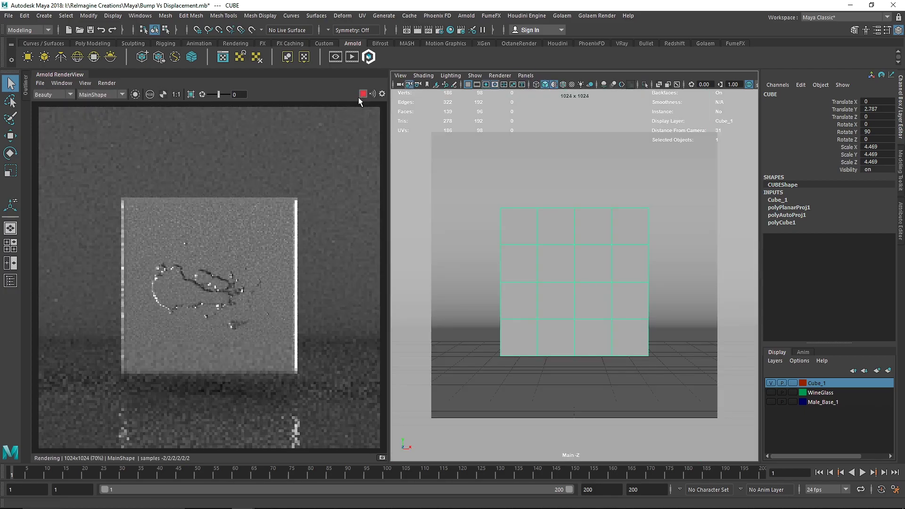
- Inspect the bump on the cube's front face in a crop-region render, then stop the render and clear the region
{"action": "left_click_drag", "start_coordinate": [134, 232], "coordinate": [281, 335]}
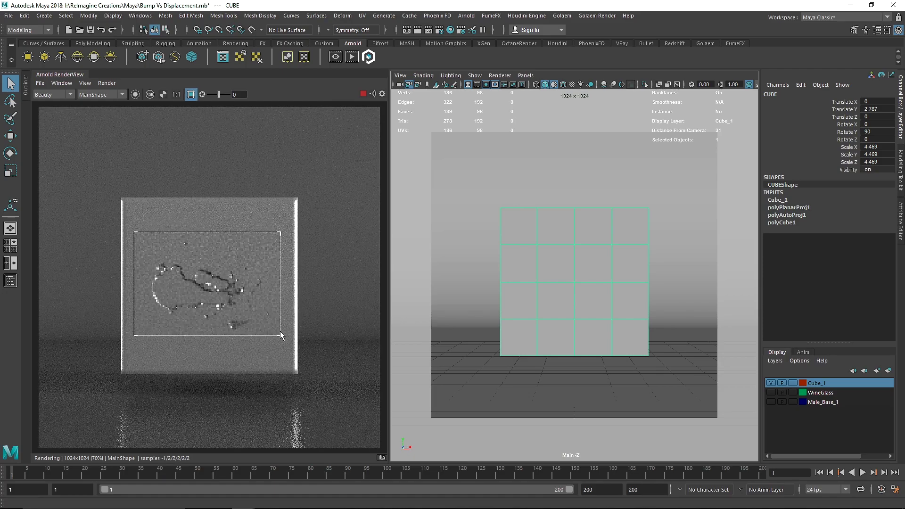
{"action": "scroll", "coordinate": [208, 296], "scroll_direction": "up", "scroll_amount": 3}
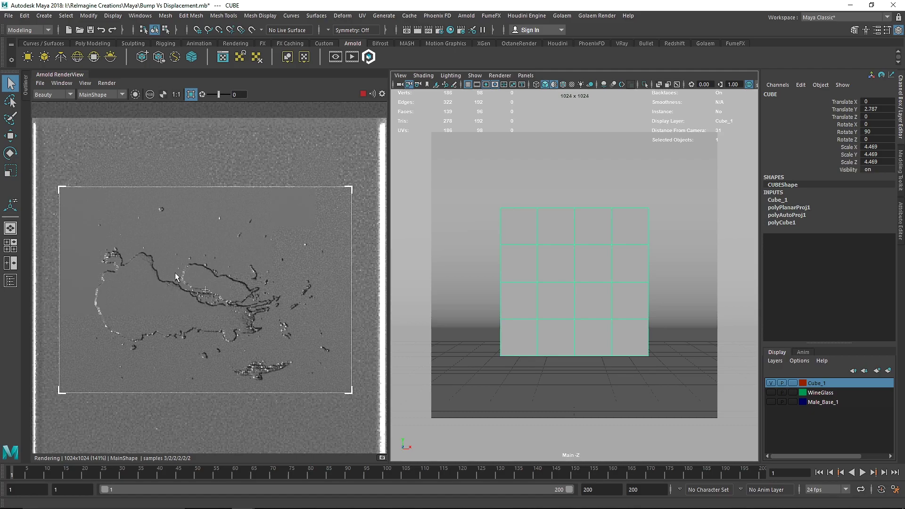
{"action": "left_click", "coordinate": [364, 94]}
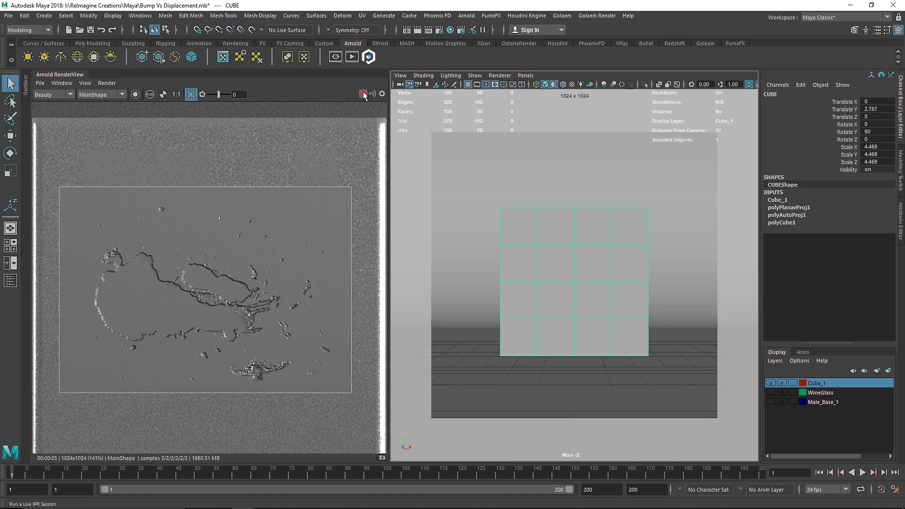
{"action": "left_click", "coordinate": [364, 94]}
{"action": "left_click", "coordinate": [190, 94]}
- Close the RenderView, and in Hypershade move the aiStandardSurface1SG node clear of the material and delete the aiBump2d node
{"action": "right_click", "coordinate": [61, 78]}
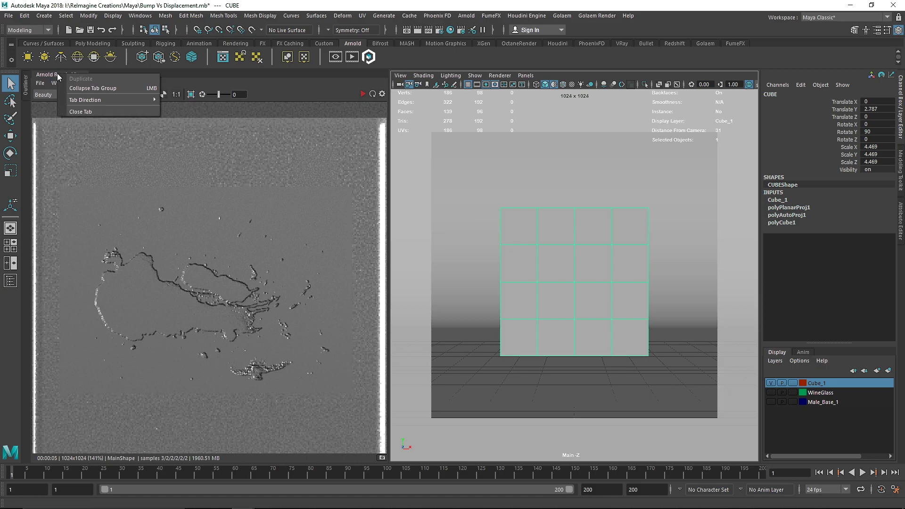
{"action": "left_click", "coordinate": [82, 112]}
{"action": "left_click", "coordinate": [449, 30]}
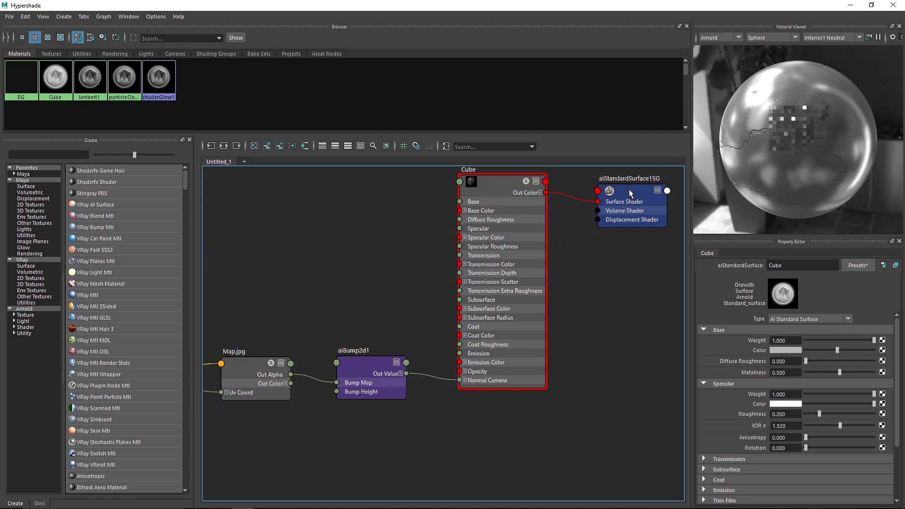
{"action": "left_click_drag", "start_coordinate": [629, 188], "coordinate": [683, 407]}
{"action": "left_click_drag", "start_coordinate": [434, 309], "coordinate": [382, 447]}
{"action": "key", "text": "Delete"}
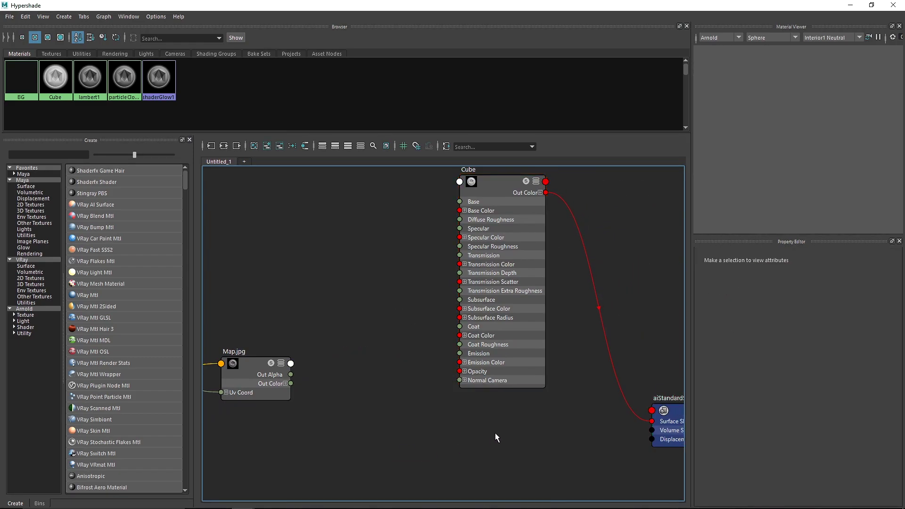
- Select the aiStandardSurface1SG node and examine its Surface, Volume and Displacement Shader inputs
{"action": "middle_click_drag", "start_coordinate": [495, 433], "coordinate": [343, 436], "text": "alt"}
{"action": "left_click", "coordinate": [571, 456]}
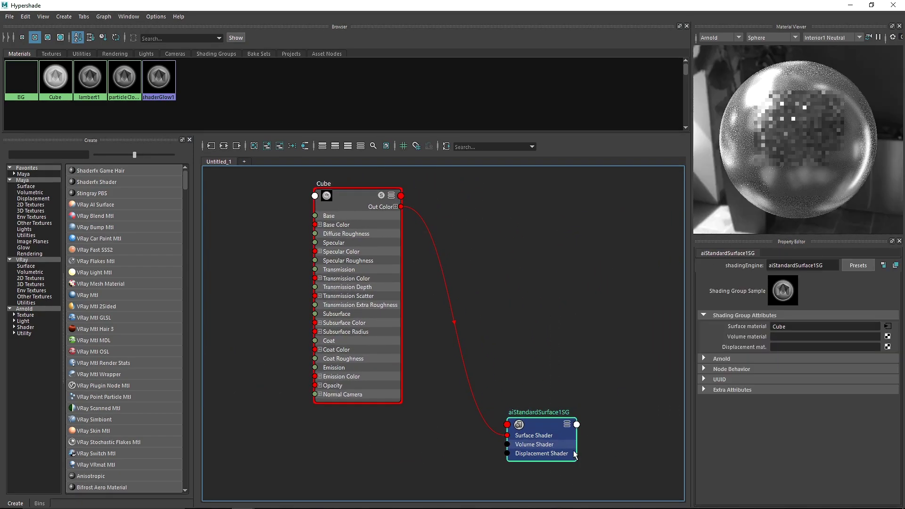
{"action": "key", "text": "f"}
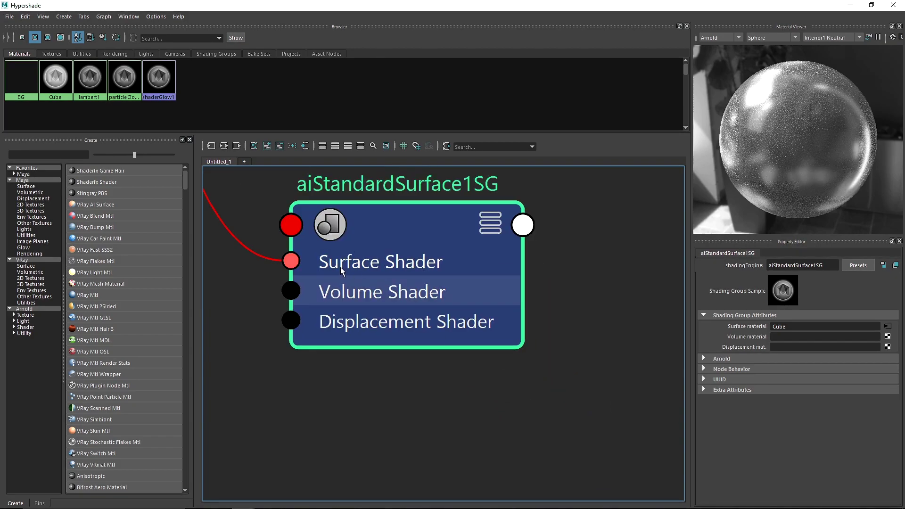
{"action": "right_click", "coordinate": [442, 347]}
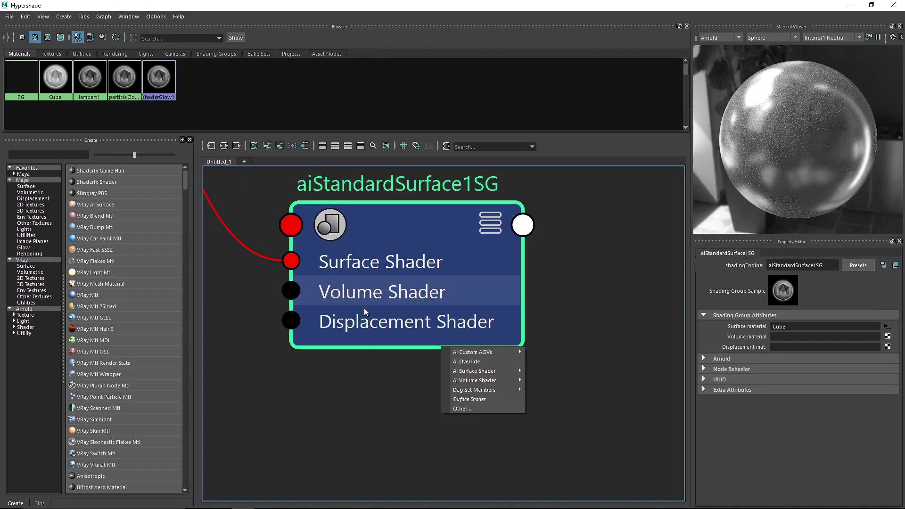
{"action": "left_click", "coordinate": [618, 333]}
- Move the Map.jpg and place2dTexture3 nodes near the shading group and connect Map.jpg's Out Alpha to its Displacement Shader input
{"action": "right_click_drag", "start_coordinate": [514, 366], "coordinate": [447, 360], "text": "alt"}
{"action": "middle_click_drag", "start_coordinate": [283, 343], "coordinate": [377, 332], "text": "alt"}
{"action": "left_click_drag", "start_coordinate": [377, 333], "coordinate": [268, 307]}
{"action": "left_click_drag", "start_coordinate": [333, 304], "coordinate": [486, 368]}
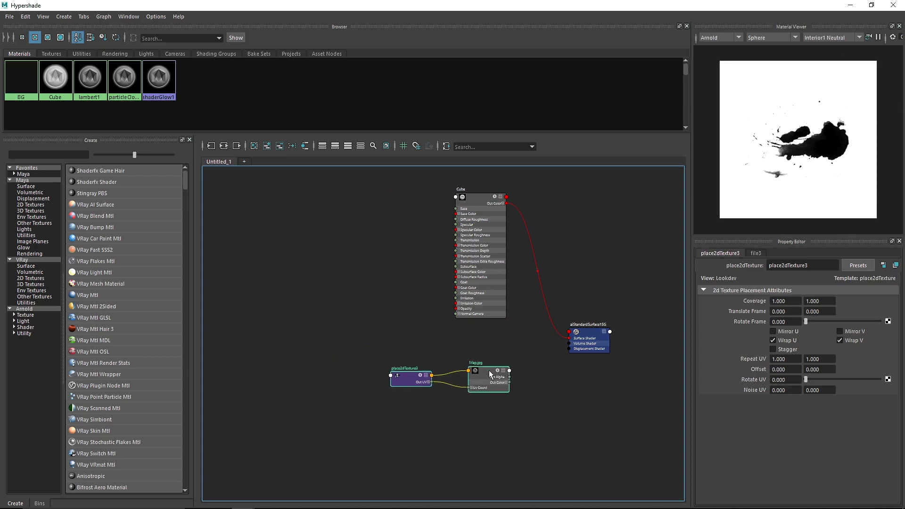
{"action": "scroll", "coordinate": [595, 387], "scroll_direction": "up", "scroll_amount": 4}
{"action": "middle_click_drag", "start_coordinate": [481, 337], "coordinate": [413, 373], "text": "alt"}
{"action": "left_click_drag", "start_coordinate": [350, 401], "coordinate": [473, 343]}
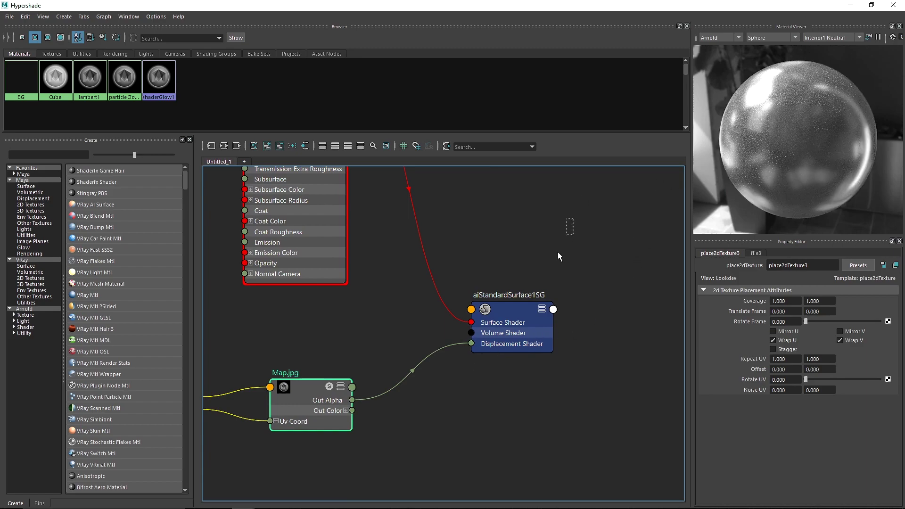
- Select the shading group node, close Hypershade and render the displaced cube live in the Arnold RenderView
{"action": "left_click", "coordinate": [514, 310]}
{"action": "left_click", "coordinate": [892, 5]}
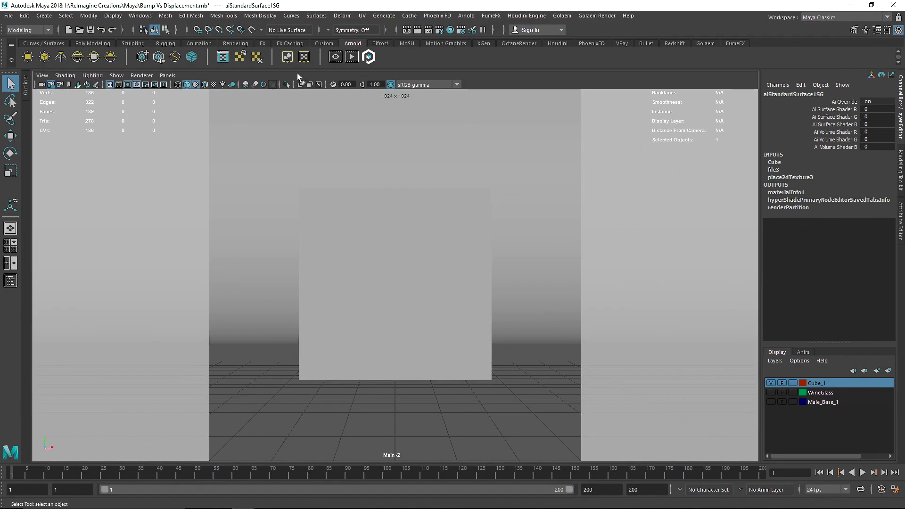
{"action": "left_click", "coordinate": [352, 57]}
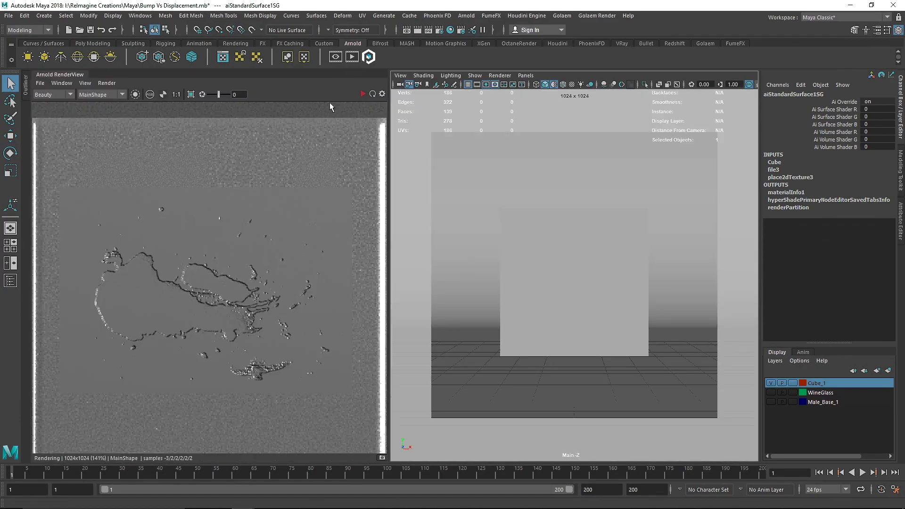
{"action": "left_click", "coordinate": [372, 94]}
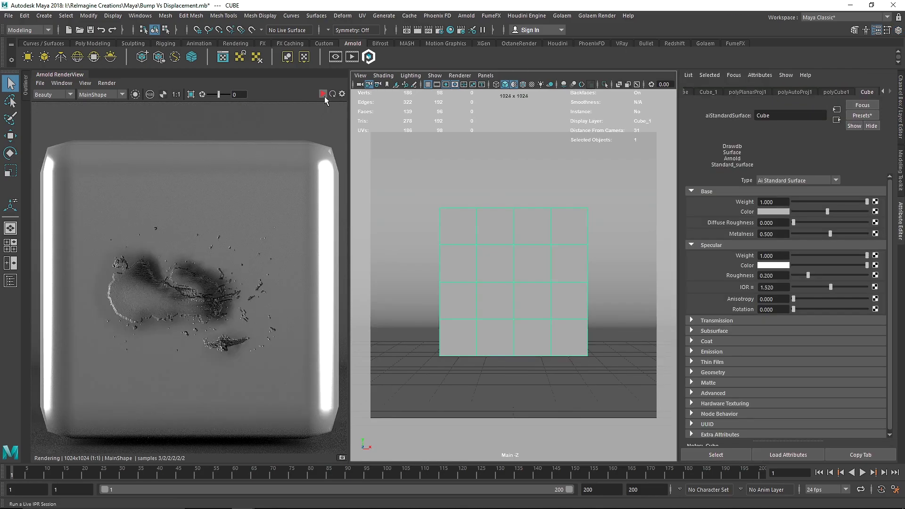
{"action": "left_click", "coordinate": [324, 94]}
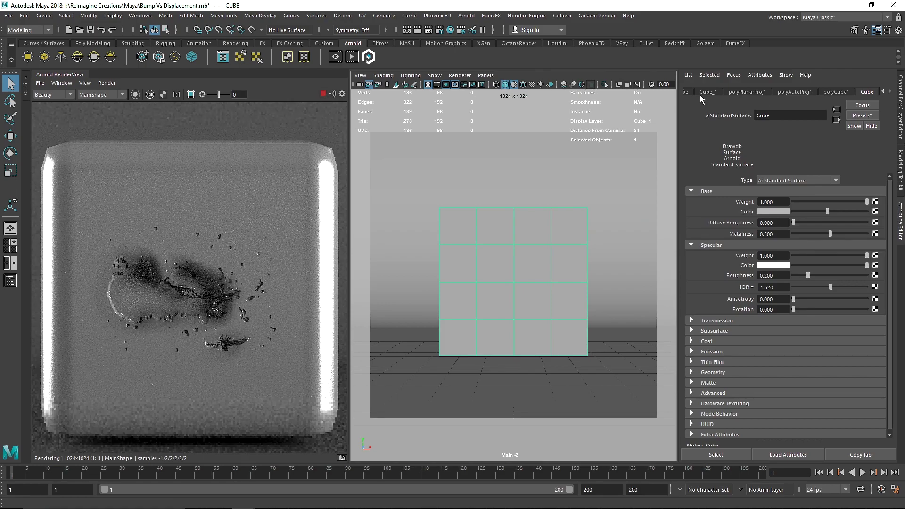
- Set the Arnold Subdivision Type of CUBEShape to none
{"action": "left_click", "coordinate": [704, 93]}
{"action": "scroll", "coordinate": [701, 92], "scroll_direction": "up", "scroll_amount": 1}
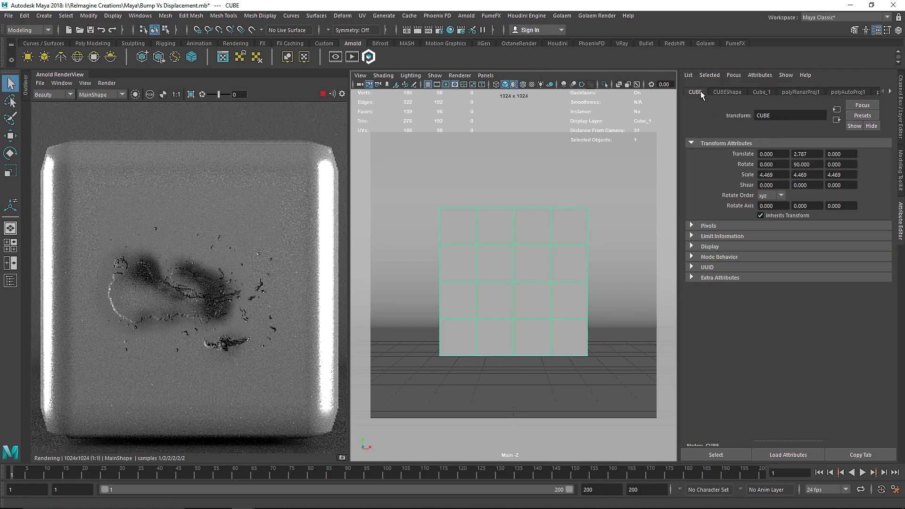
{"action": "left_click", "coordinate": [728, 91]}
{"action": "left_click", "coordinate": [713, 226]}
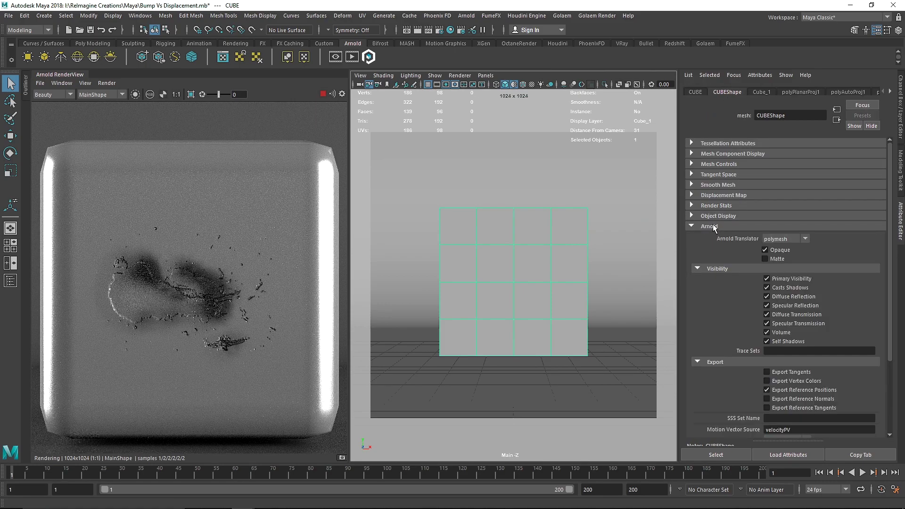
{"action": "scroll", "coordinate": [734, 268], "scroll_direction": "down", "scroll_amount": 3}
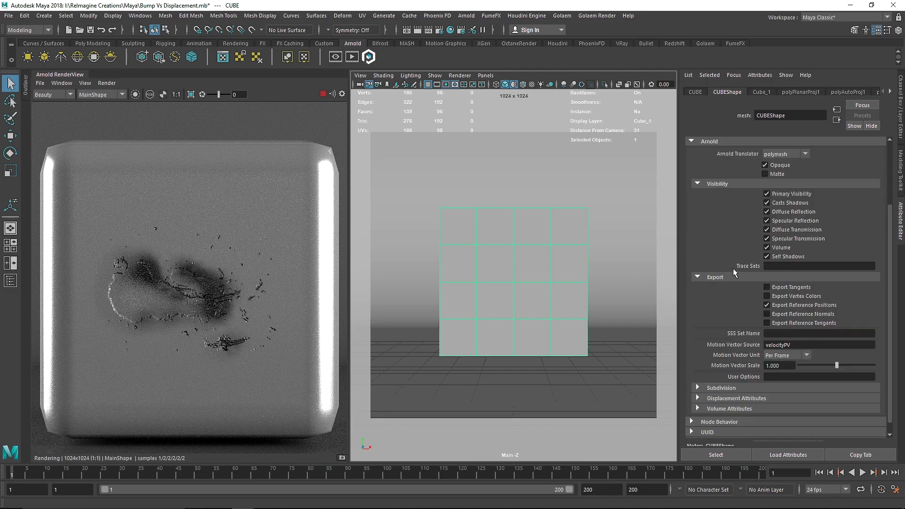
{"action": "left_click", "coordinate": [717, 391]}
{"action": "scroll", "coordinate": [717, 392], "scroll_direction": "down", "scroll_amount": 3}
{"action": "left_click", "coordinate": [782, 341]}
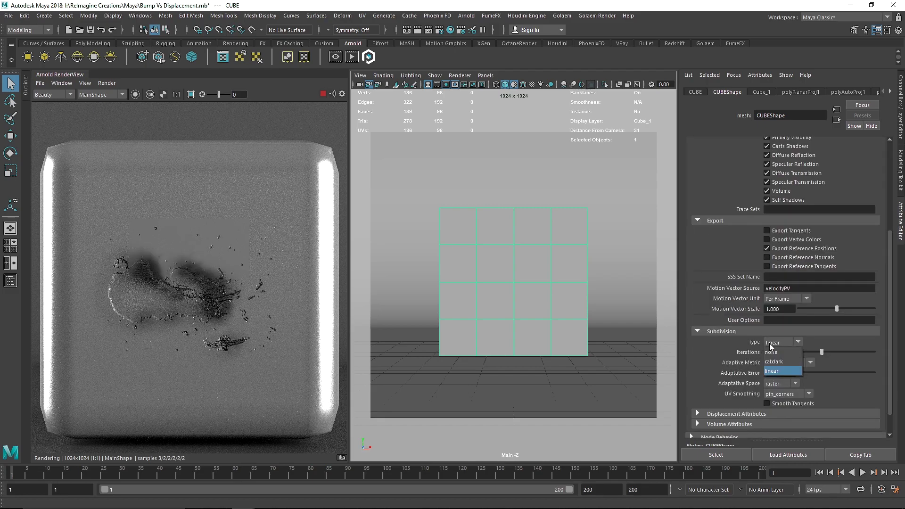
{"action": "left_click", "coordinate": [795, 348]}
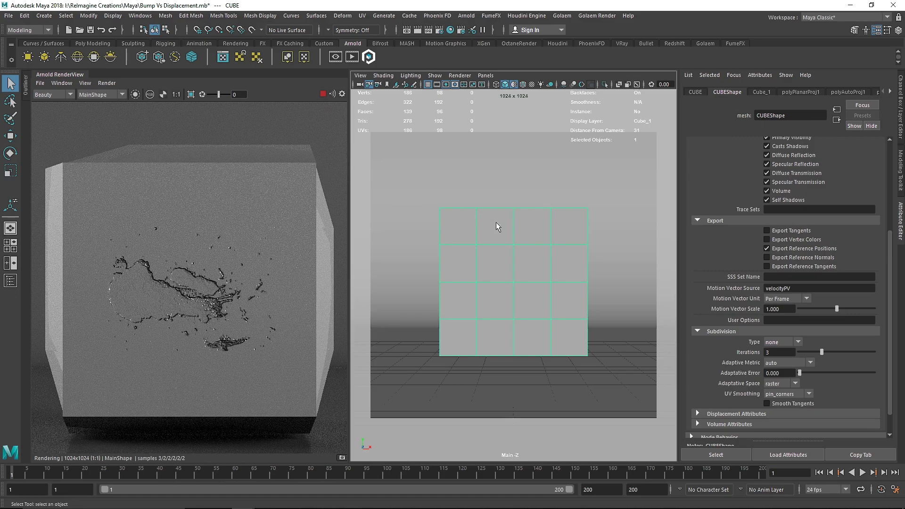
- Set the Arnold Subdivision Type of CUBEShape to catclark with 2 iterations
{"action": "left_click", "coordinate": [781, 342]}
{"action": "left_click", "coordinate": [781, 358]}
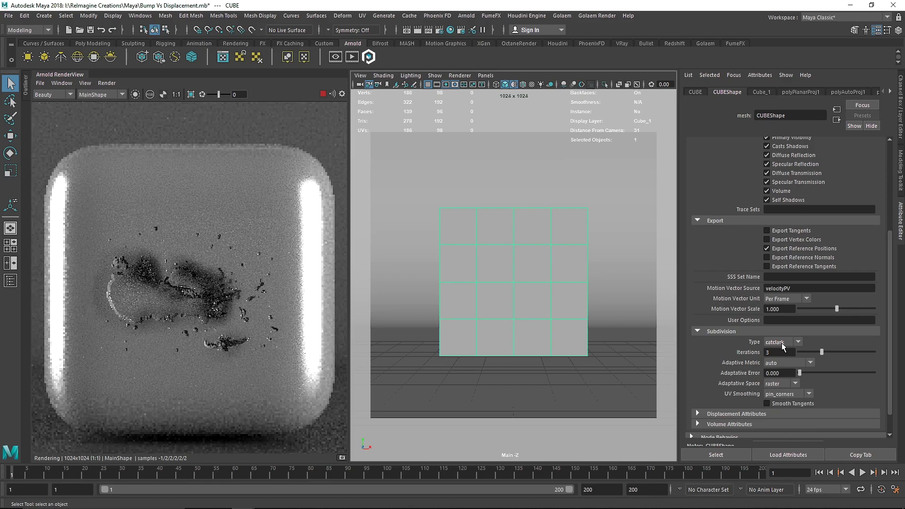
{"action": "left_click", "coordinate": [814, 353]}
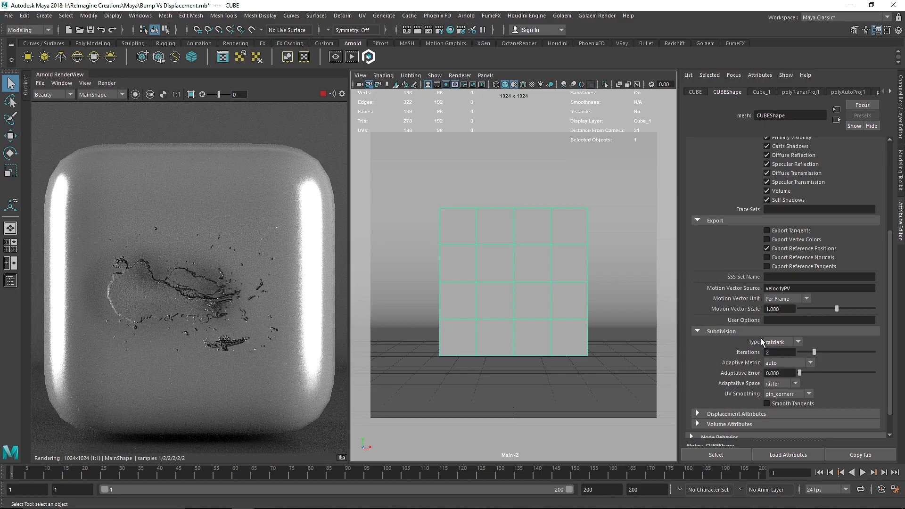
- Set the Subdivision Type of CUBEShape to linear with 5 iterations
{"action": "left_click", "coordinate": [781, 343]}
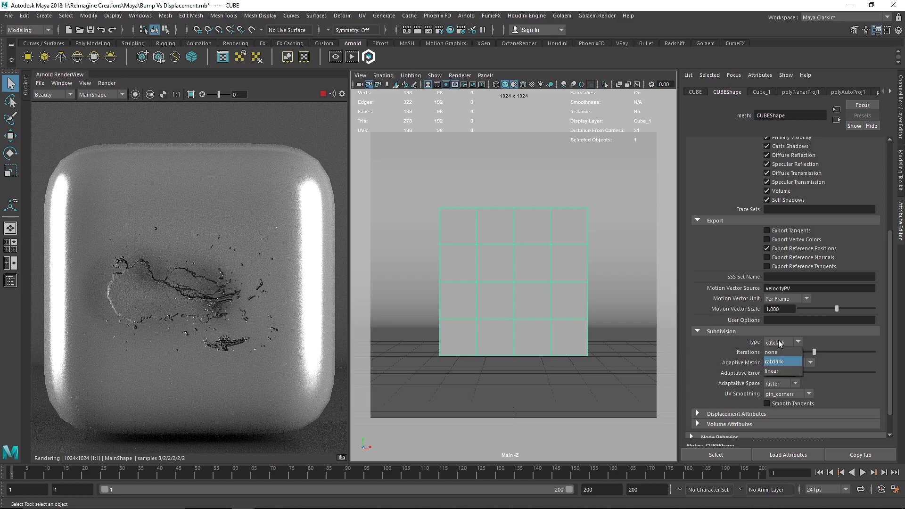
{"action": "left_click", "coordinate": [777, 364]}
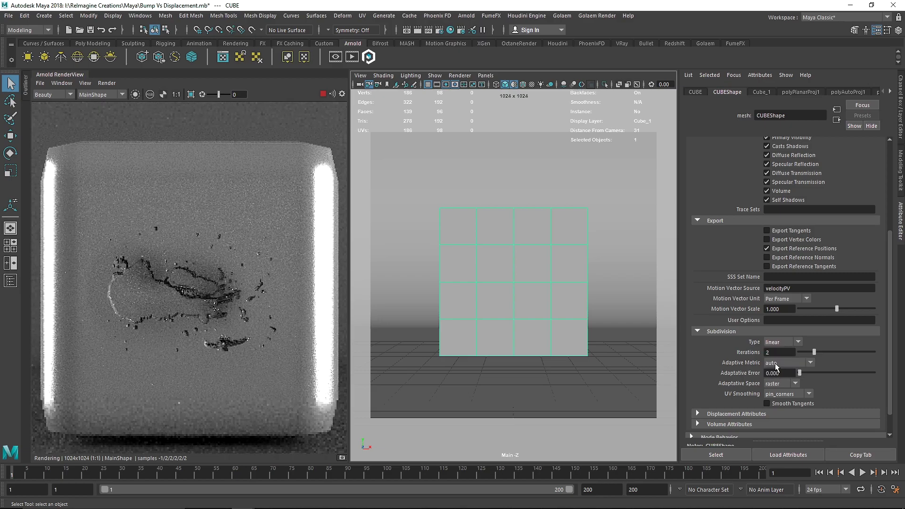
{"action": "left_click_drag", "start_coordinate": [815, 352], "coordinate": [837, 354]}
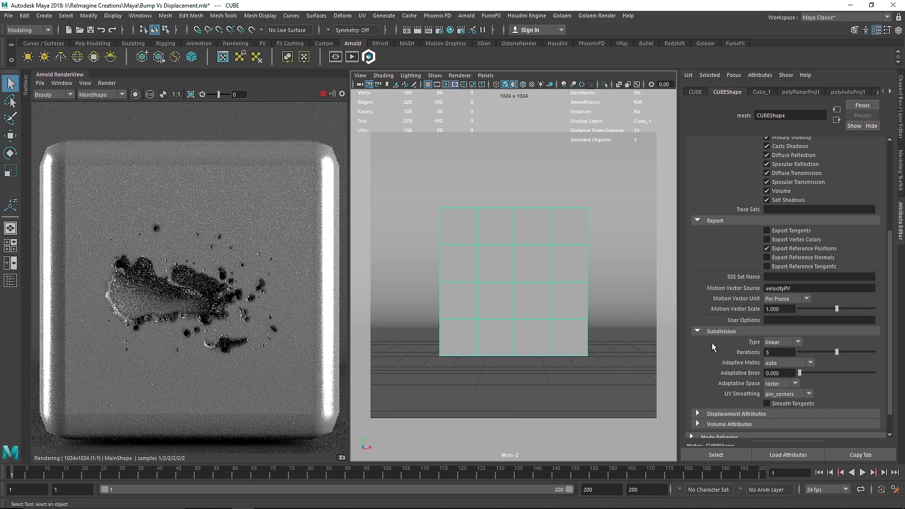
- In the cube's Displacement Attributes, switch Auto Bump off and back on, and set the displacement Height to 0.01
{"action": "left_click", "coordinate": [727, 332]}
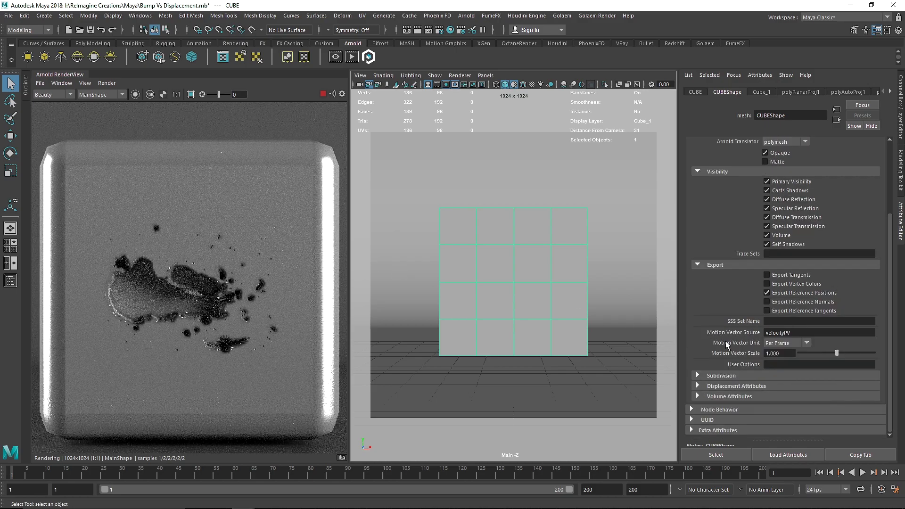
{"action": "left_click", "coordinate": [717, 387]}
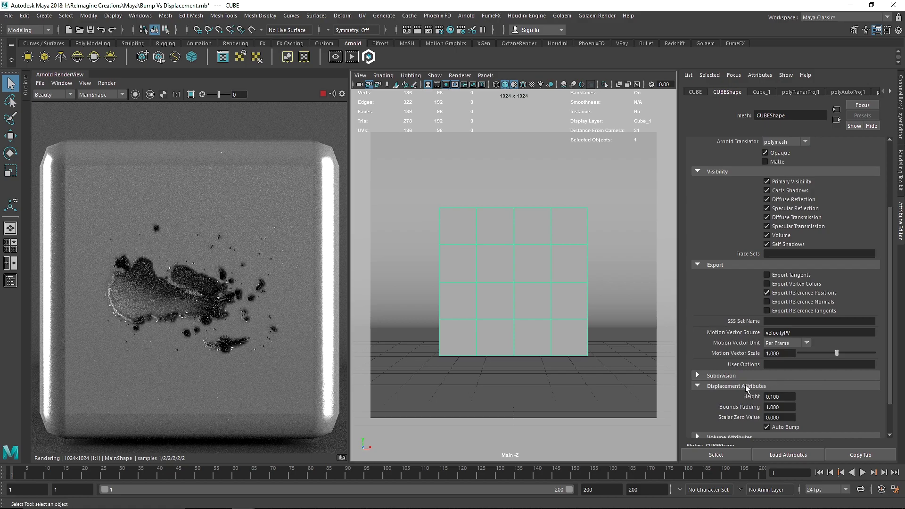
{"action": "scroll", "coordinate": [759, 389], "scroll_direction": "down", "scroll_amount": 1}
{"action": "left_click", "coordinate": [766, 386]}
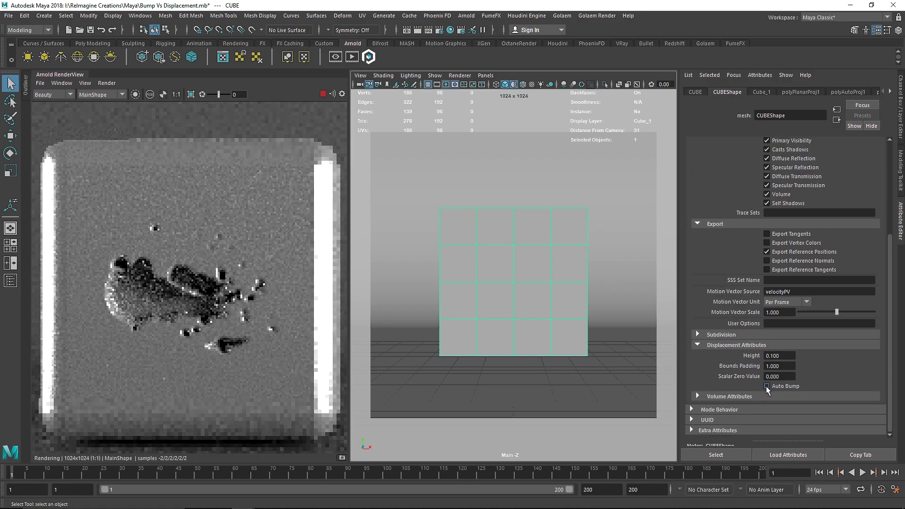
{"action": "left_click", "coordinate": [766, 386]}
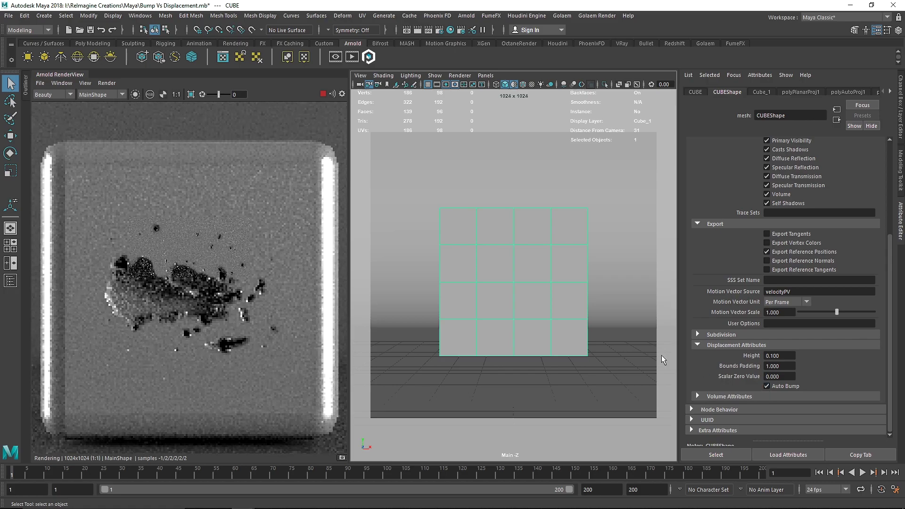
{"action": "left_click_drag", "start_coordinate": [784, 355], "coordinate": [660, 350]}
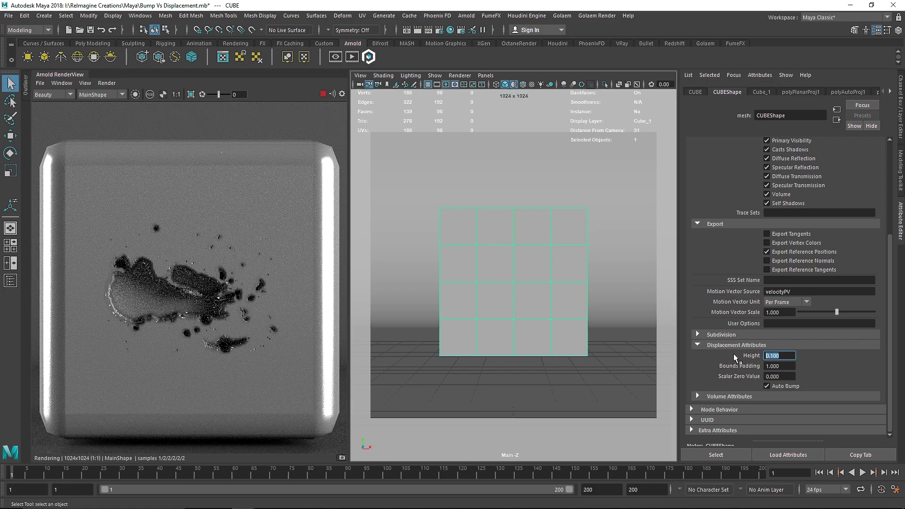
{"action": "type", "text": "0.01"}
{"action": "key", "text": "Return"}
- Switch the viewport to the persp camera and select the cube again
{"action": "left_click", "coordinate": [452, 192]}
{"action": "left_click", "coordinate": [116, 94]}
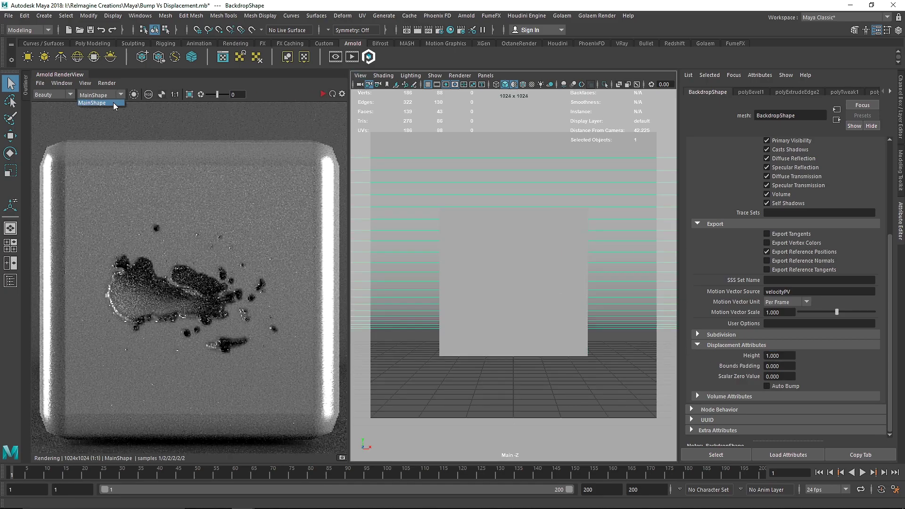
{"action": "left_click", "coordinate": [485, 75]}
{"action": "mouse_move", "coordinate": [503, 85]}
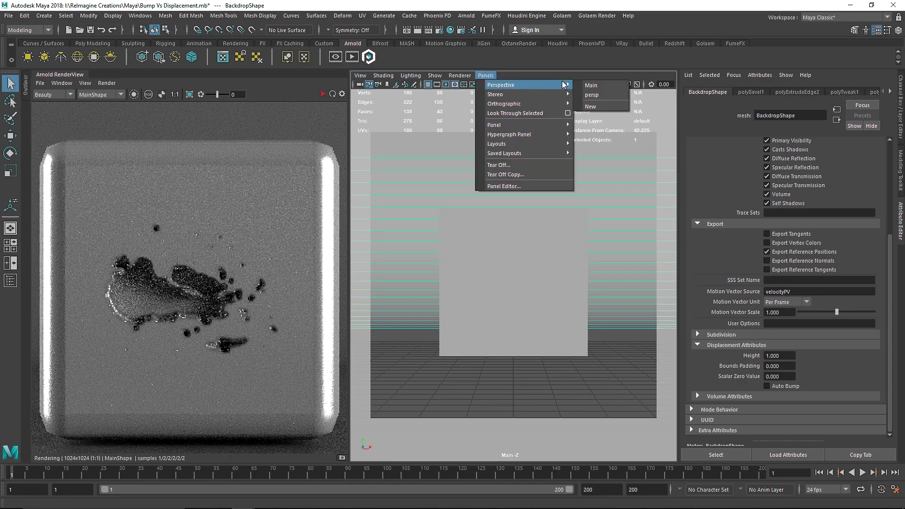
{"action": "left_click", "coordinate": [596, 87]}
{"action": "left_click", "coordinate": [502, 245]}
- Close and reopen the Arnold RenderView, and render the cube live through the perspShape camera
{"action": "right_click", "coordinate": [68, 74]}
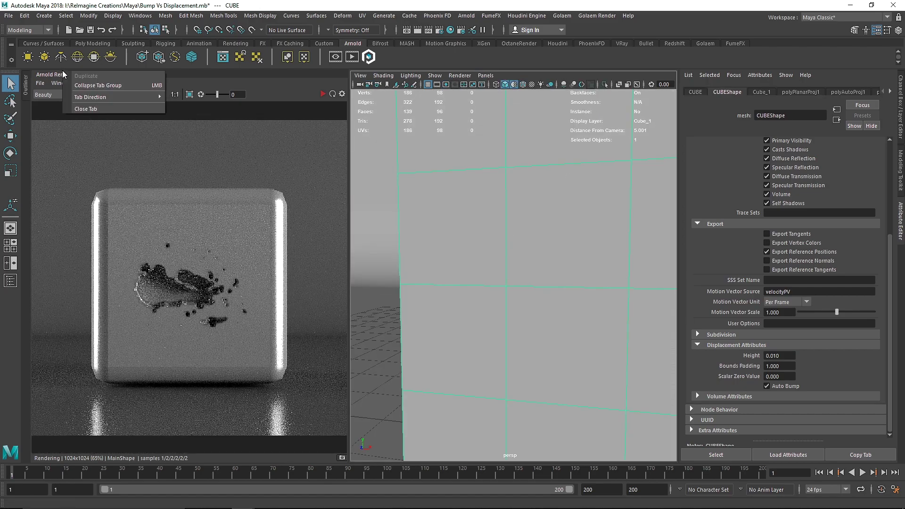
{"action": "left_click", "coordinate": [80, 98]}
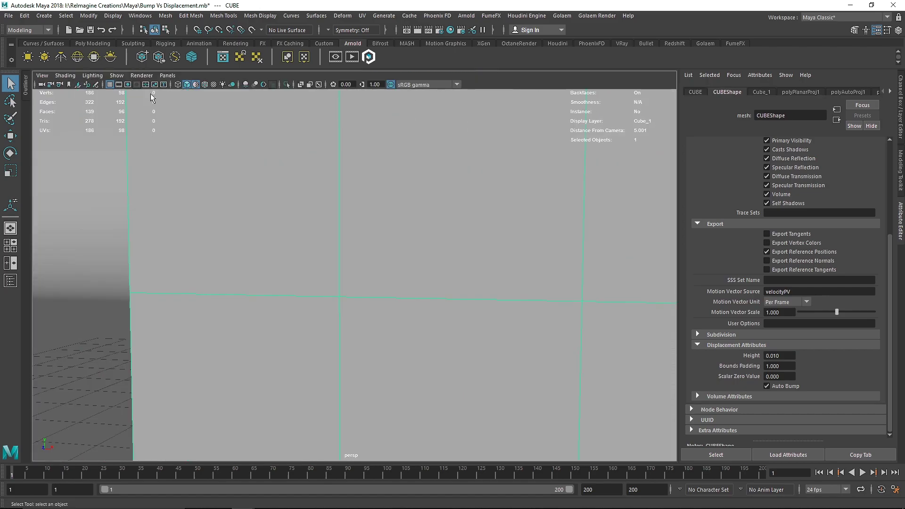
{"action": "left_click", "coordinate": [351, 57]}
{"action": "left_click", "coordinate": [101, 95]}
{"action": "left_click", "coordinate": [100, 103]}
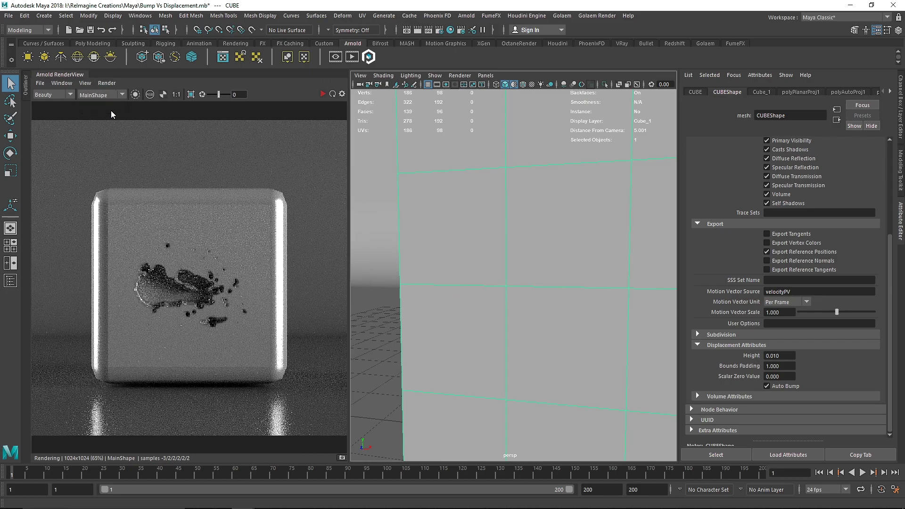
{"action": "key", "text": "Down"}
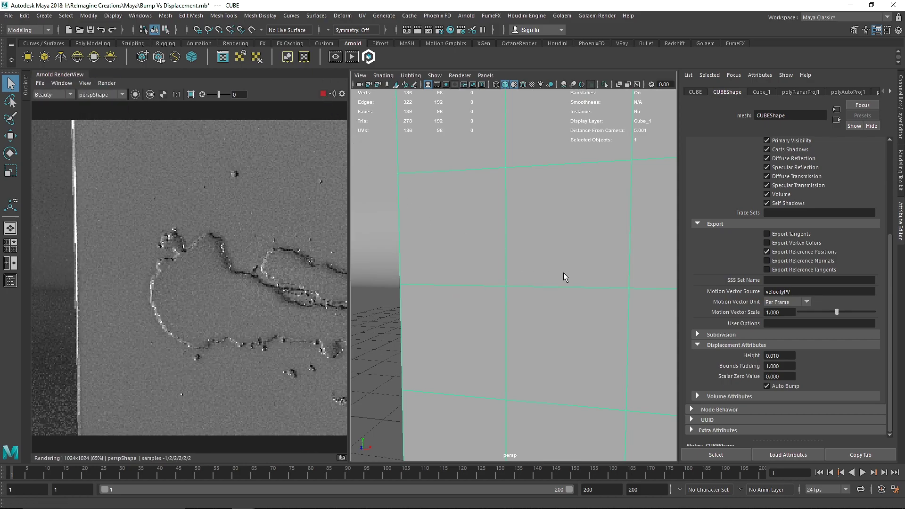
- Examine the displaced detail on the cube's surface up close in the live render, using a temporary crop region
{"action": "left_click_drag", "start_coordinate": [540, 274], "coordinate": [555, 265], "text": "alt"}
{"action": "scroll", "coordinate": [489, 256], "scroll_direction": "up", "scroll_amount": 3}
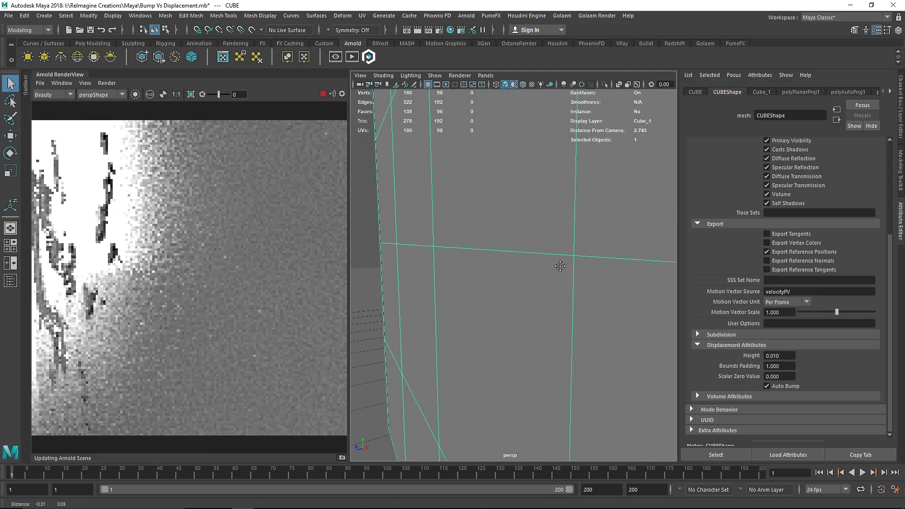
{"action": "scroll", "coordinate": [563, 261], "scroll_direction": "down", "scroll_amount": 2}
{"action": "right_click_drag", "start_coordinate": [562, 264], "coordinate": [562, 260], "text": "alt"}
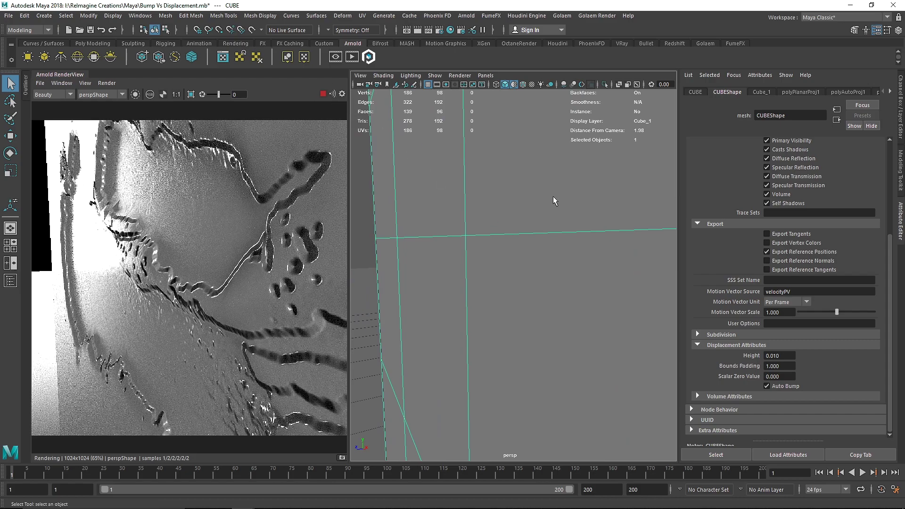
{"action": "left_click_drag", "start_coordinate": [182, 141], "coordinate": [294, 214]}
{"action": "scroll", "coordinate": [223, 153], "scroll_direction": "up", "scroll_amount": 2}
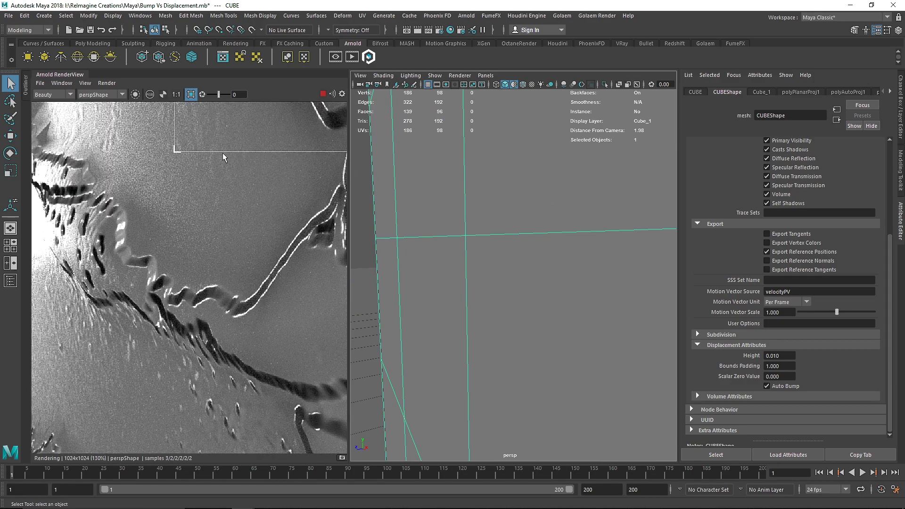
{"action": "middle_click_drag", "start_coordinate": [256, 217], "coordinate": [158, 348]}
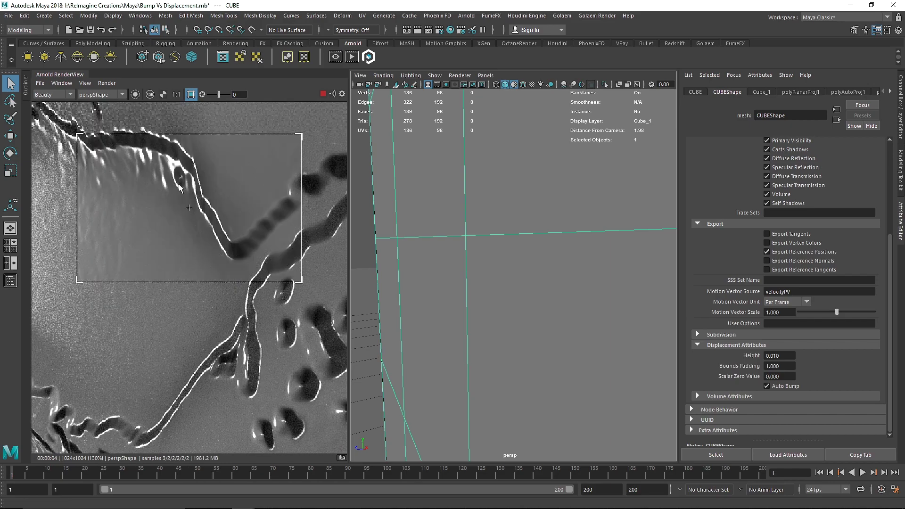
{"action": "left_click", "coordinate": [191, 95]}
{"action": "scroll", "coordinate": [228, 176], "scroll_direction": "down", "scroll_amount": 5}
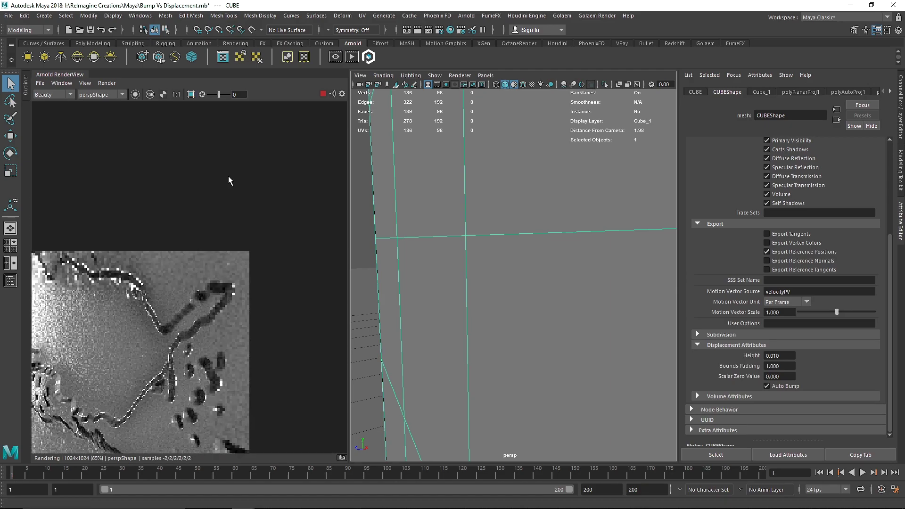
{"action": "middle_click_drag", "start_coordinate": [126, 333], "coordinate": [219, 247]}
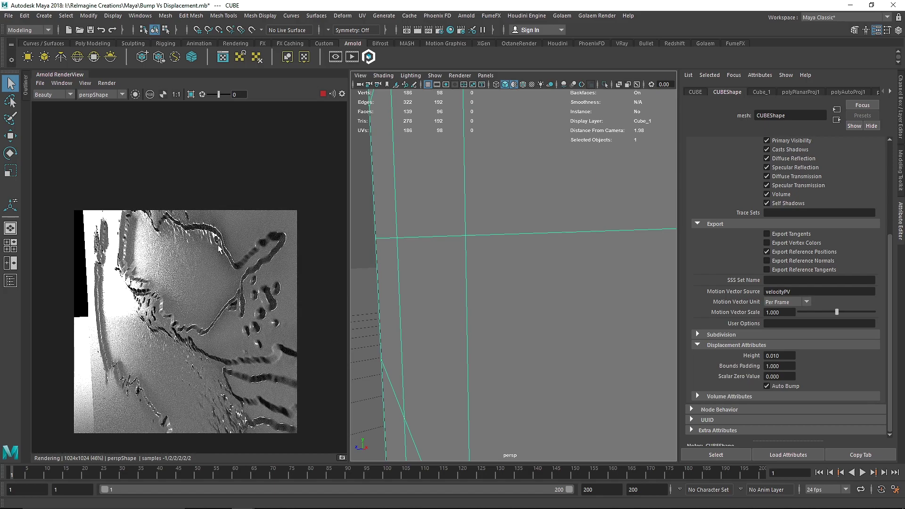
- Switch both the Arnold render and the viewport back to the Main camera
{"action": "left_click", "coordinate": [100, 95]}
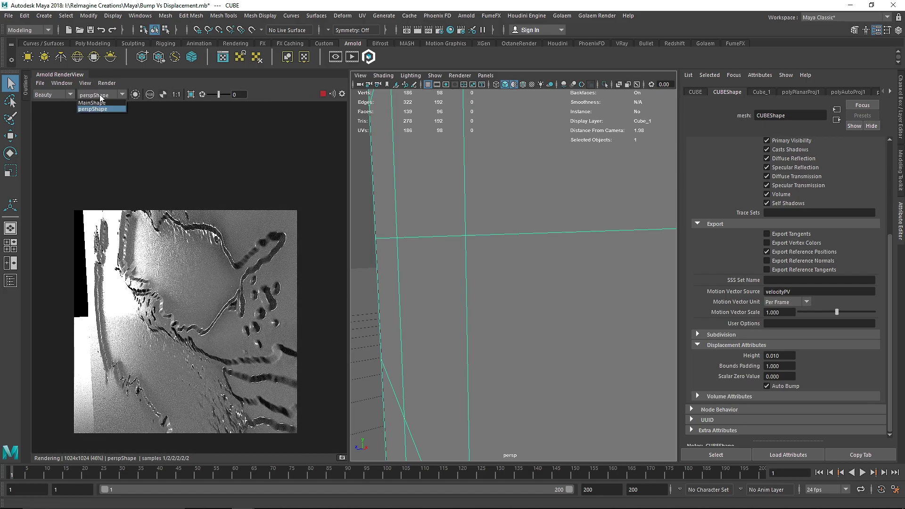
{"action": "left_click", "coordinate": [101, 106]}
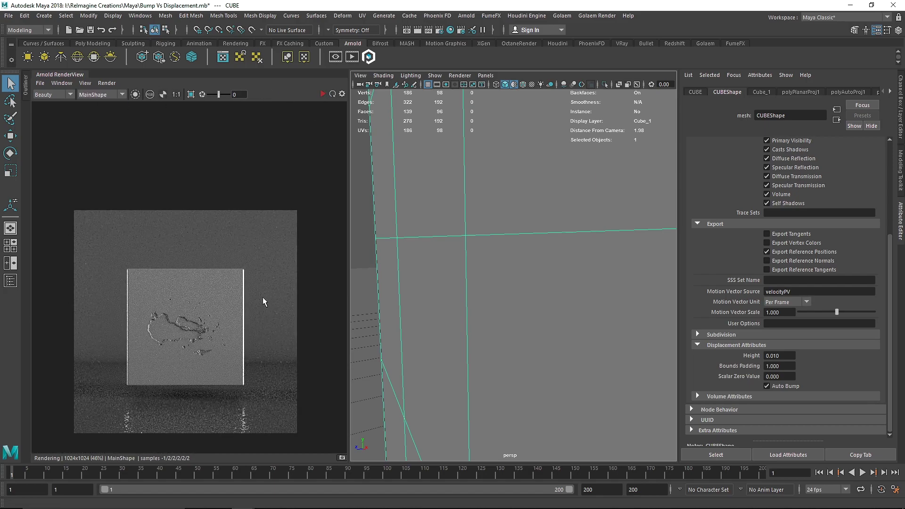
{"action": "scroll", "coordinate": [264, 299], "scroll_direction": "up", "scroll_amount": 5}
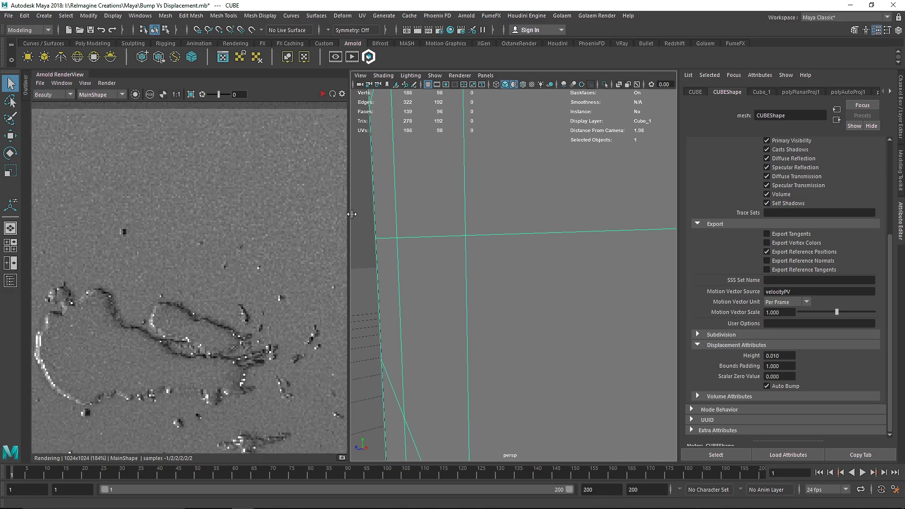
{"action": "left_click", "coordinate": [486, 75]}
{"action": "mouse_move", "coordinate": [527, 87]}
{"action": "left_click", "coordinate": [591, 85]}
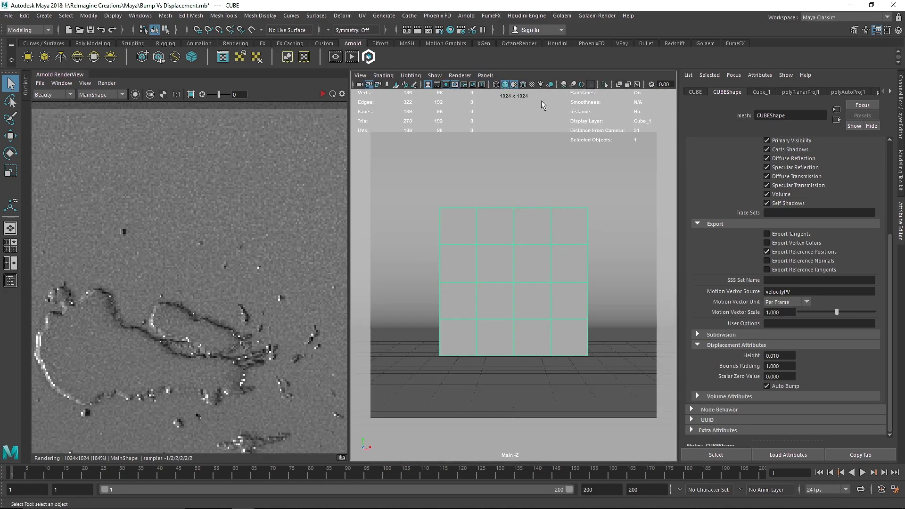
{"action": "scroll", "coordinate": [285, 230], "scroll_direction": "down", "scroll_amount": 4}
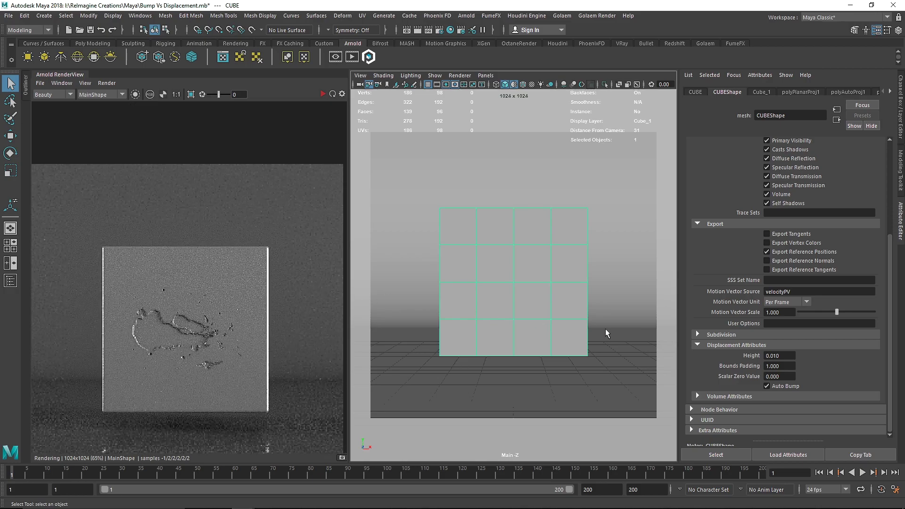
- Open the cube's Subdivision settings and its Iterations value
{"action": "left_click", "coordinate": [719, 335]}
{"action": "left_click", "coordinate": [786, 356]}
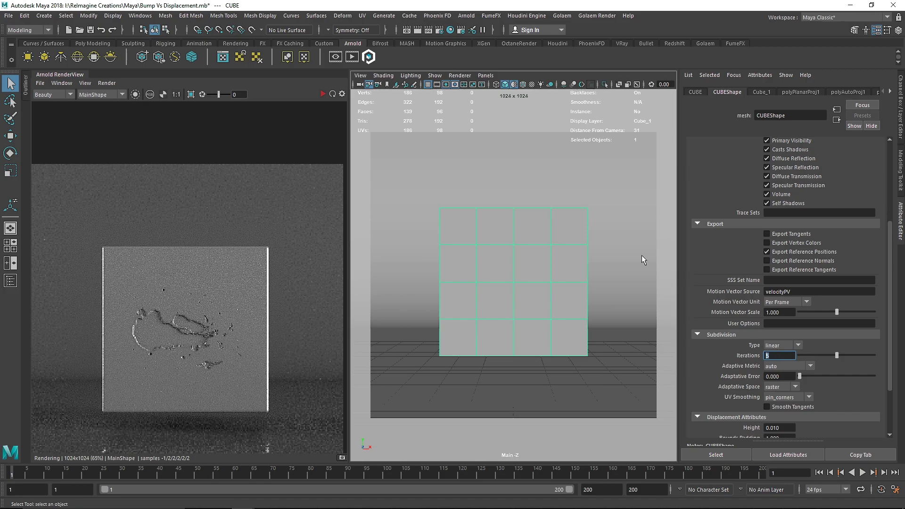
{"action": "left_click", "coordinate": [324, 94]}
- Hide the Cube_1 display layer and show the WineGlass layer, rendering the wine glass live in Arnold
{"action": "left_click", "coordinate": [899, 106]}
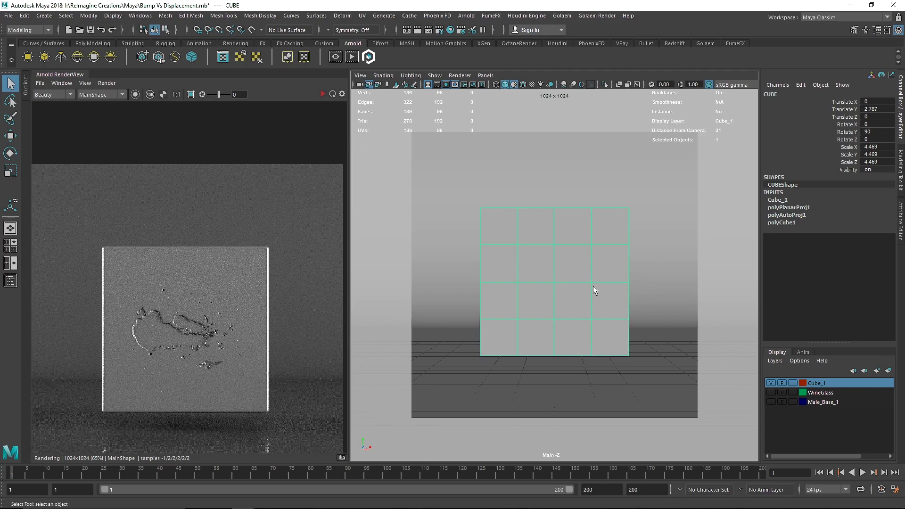
{"action": "left_click", "coordinate": [771, 383]}
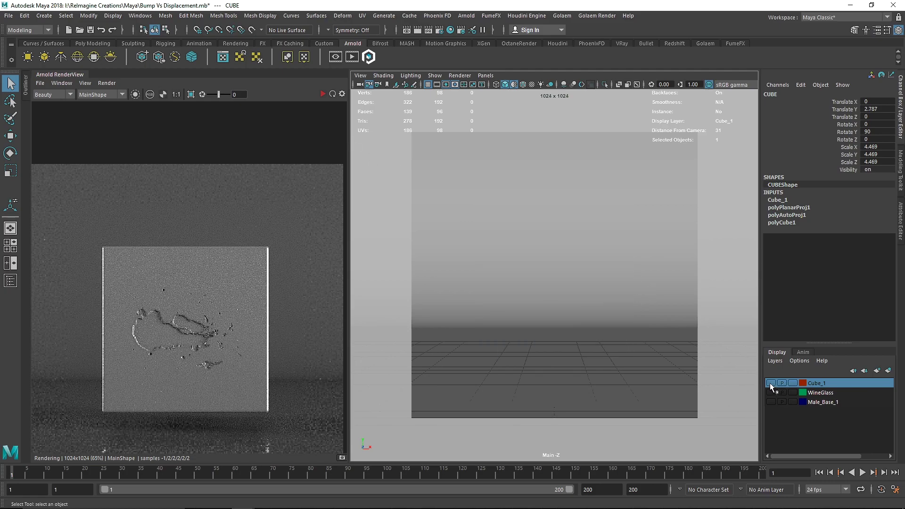
{"action": "left_click", "coordinate": [323, 93]}
{"action": "left_click", "coordinate": [805, 394]}
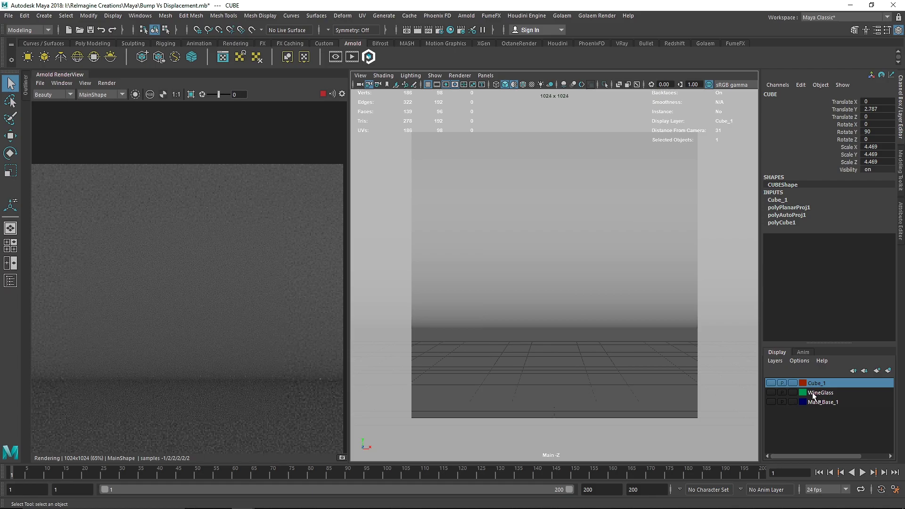
{"action": "left_click", "coordinate": [771, 392]}
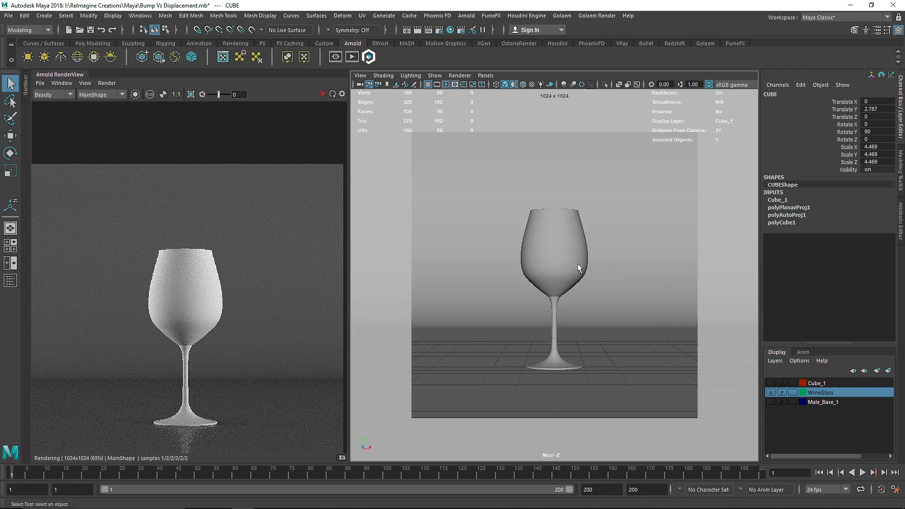
{"action": "scroll", "coordinate": [252, 283], "scroll_direction": "down", "scroll_amount": 2}
{"action": "left_click", "coordinate": [253, 284]}
{"action": "key", "text": "f"}
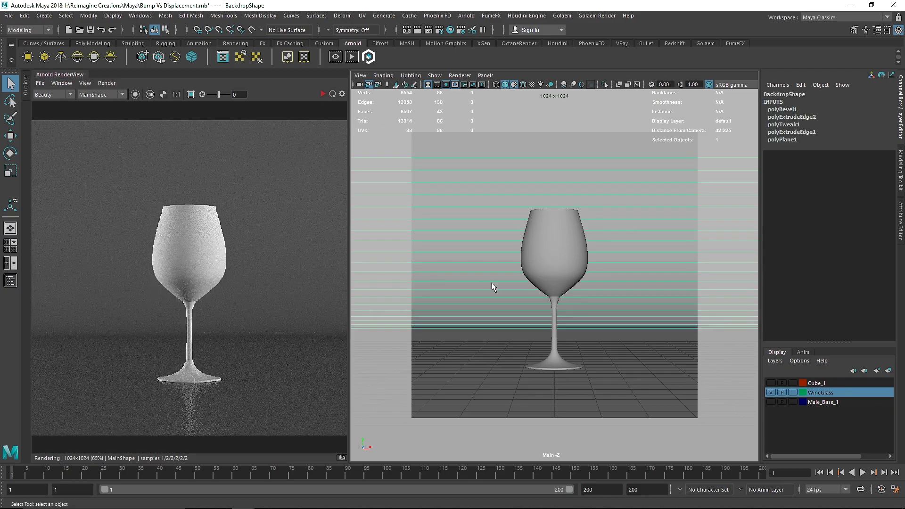
- Close the docked Arnold render view and assign a new aiStandardSurface material to the wine glass
{"action": "left_click", "coordinate": [552, 265]}
{"action": "left_click", "coordinate": [75, 76]}
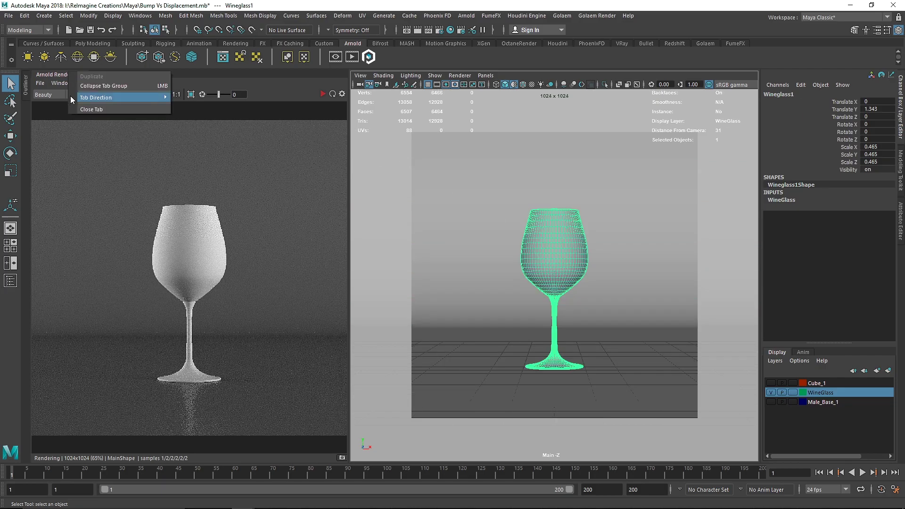
{"action": "left_click", "coordinate": [76, 106]}
{"action": "right_click", "coordinate": [409, 226]}
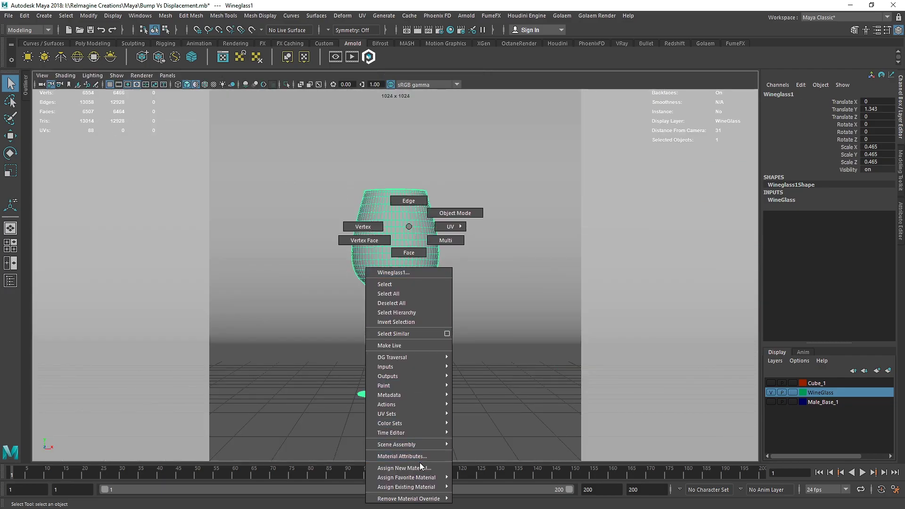
{"action": "left_click", "coordinate": [404, 468]}
{"action": "left_click", "coordinate": [582, 203]}
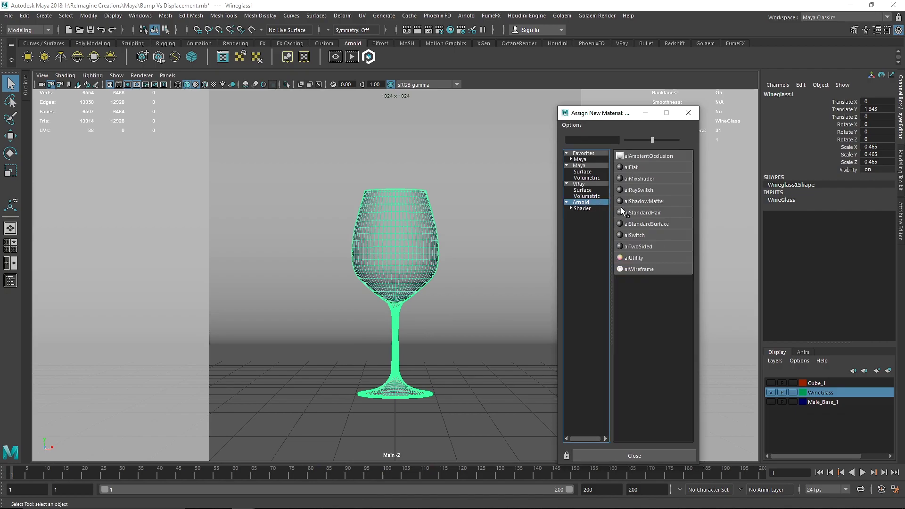
{"action": "left_click", "coordinate": [647, 223]}
- Rename the wine glass's new material as Wine
{"action": "left_click", "coordinate": [842, 92]}
{"action": "double_click", "coordinate": [790, 115]}
{"action": "type", "text": "Wine"}
{"action": "key", "text": "Return"}
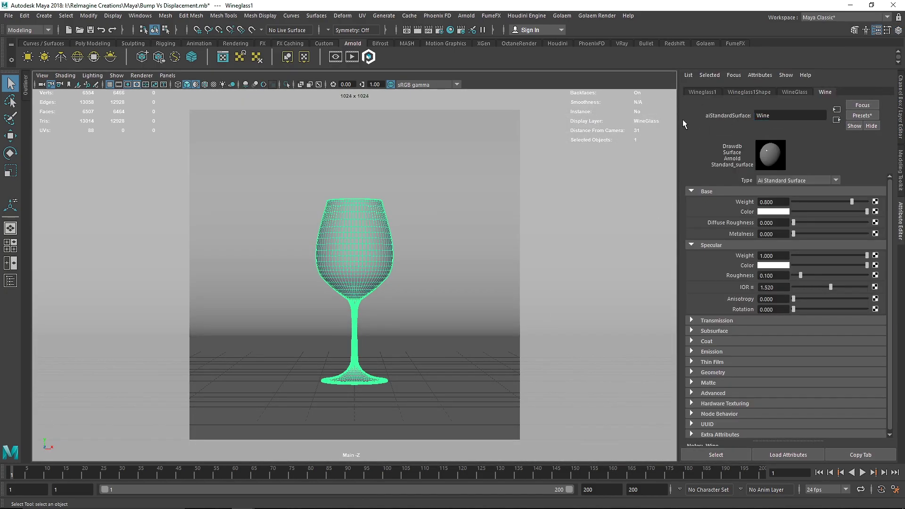
- Give the Wine material a base weight of 1, a near-black base color, specular weight 0.2 and specular roughness 0.5
{"action": "left_click", "coordinate": [869, 202]}
{"action": "left_click_drag", "start_coordinate": [867, 211], "coordinate": [796, 213]}
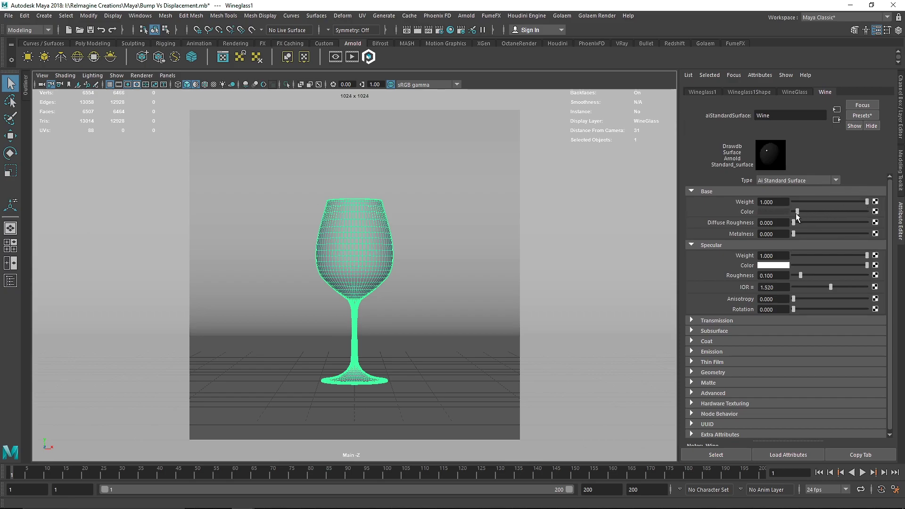
{"action": "left_click_drag", "start_coordinate": [777, 256], "coordinate": [765, 254]}
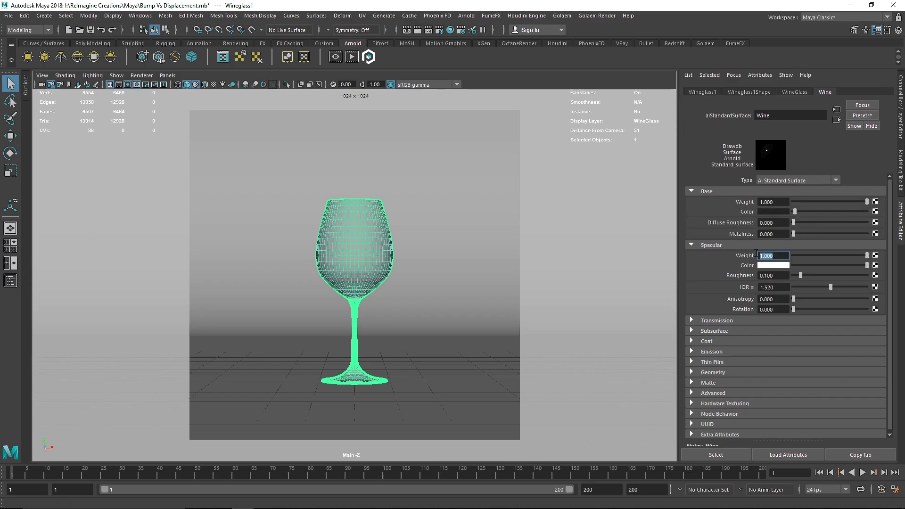
{"action": "type", "text": "0.2"}
{"action": "key", "text": "Tab"}
{"action": "type", "text": "0.5"}
{"action": "key", "text": "Return"}
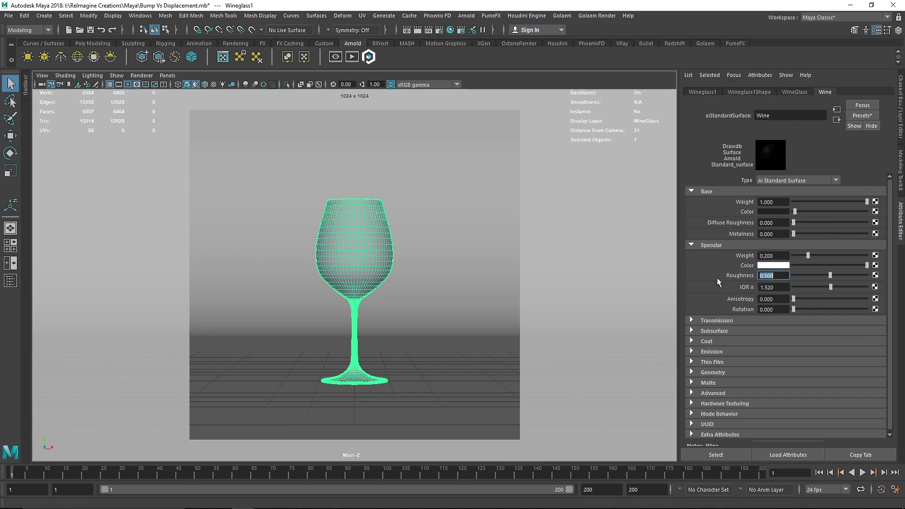
- Open the Hypershade and graph the Wine material's network, leaving room beside its node for new inputs
{"action": "left_click", "coordinate": [450, 30]}
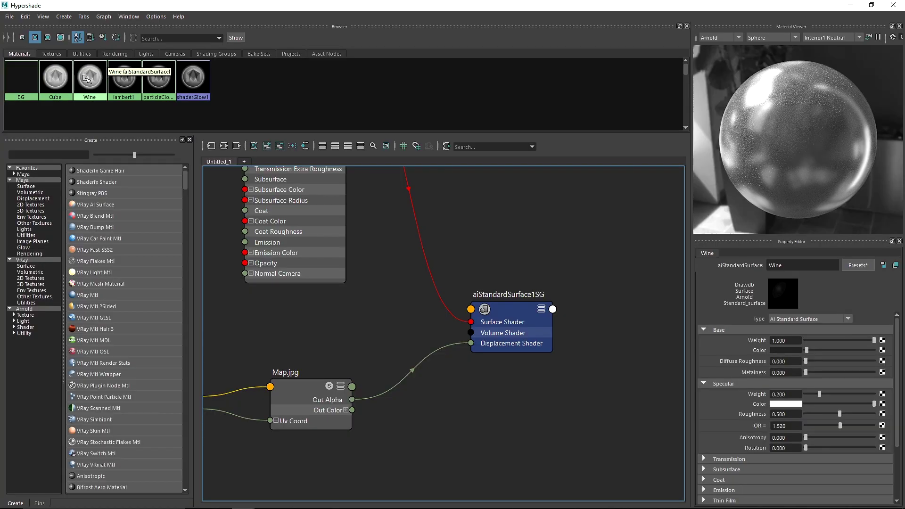
{"action": "right_click", "coordinate": [91, 78]}
{"action": "right_click_drag", "start_coordinate": [104, 111], "coordinate": [106, 111]}
{"action": "middle_click_drag", "start_coordinate": [265, 178], "coordinate": [336, 198], "text": "alt"}
{"action": "left_click_drag", "start_coordinate": [604, 245], "coordinate": [690, 324]}
{"action": "scroll", "coordinate": [583, 279], "scroll_direction": "down", "scroll_amount": 2}
{"action": "middle_click_drag", "start_coordinate": [333, 261], "coordinate": [371, 243], "text": "alt"}
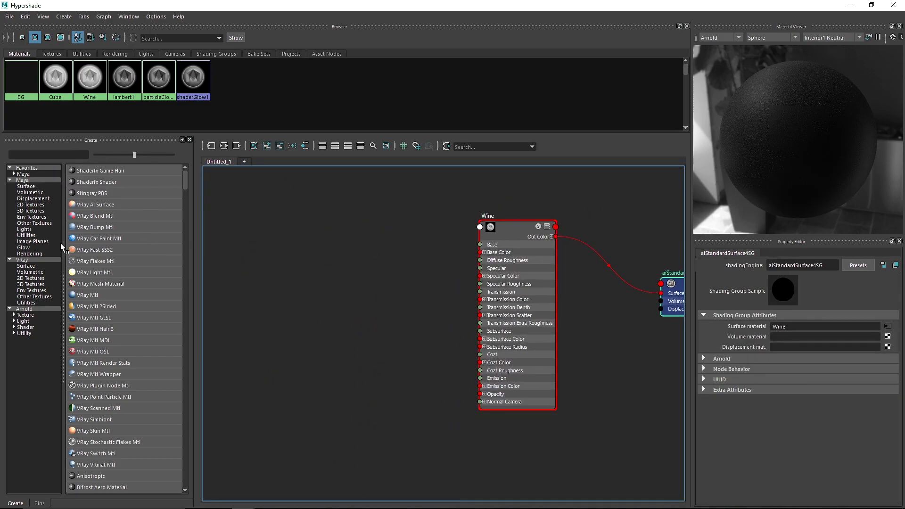
- Create an Arnold aiNoise texture node and place it beside the Wine material
{"action": "left_click", "coordinate": [28, 309]}
{"action": "left_click", "coordinate": [93, 205]}
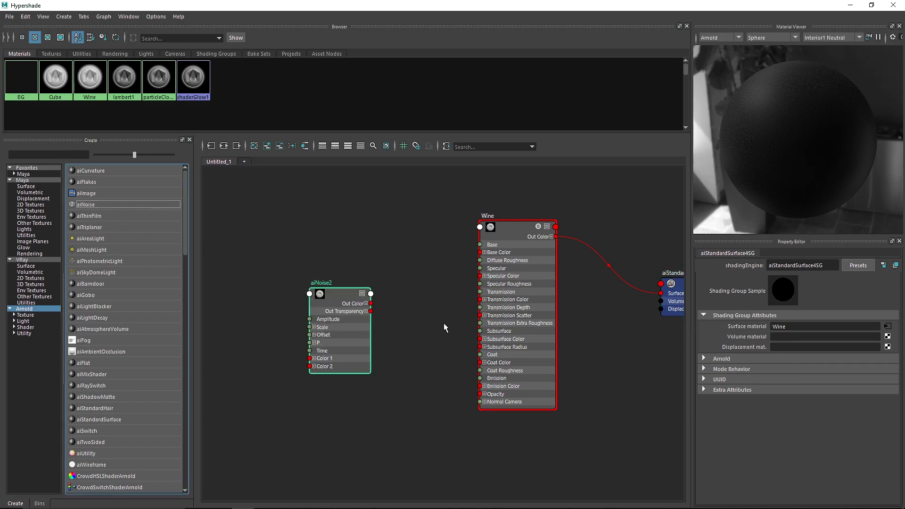
{"action": "left_click_drag", "start_coordinate": [346, 305], "coordinate": [343, 292]}
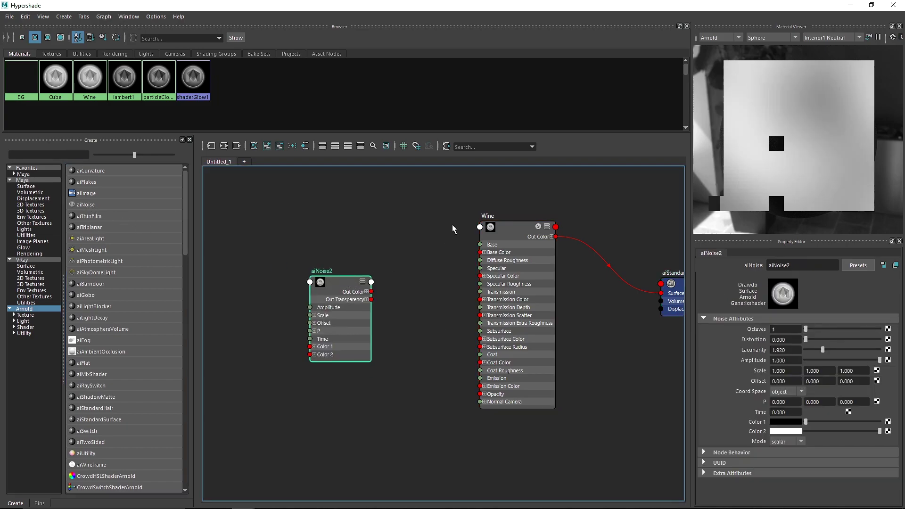
- Set the noise's octaves to 8, lacunarity to 1, distortion to 2 and amplitude to 2
{"action": "left_click_drag", "start_coordinate": [806, 329], "coordinate": [881, 329]}
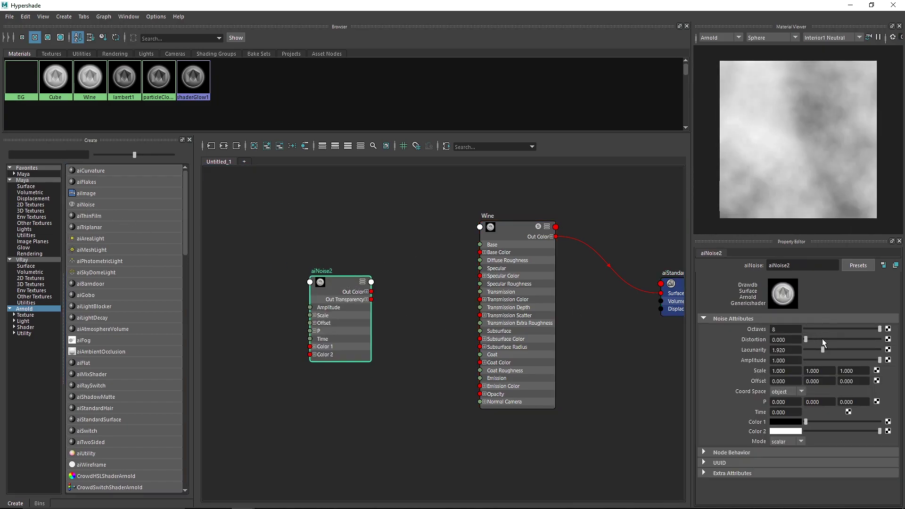
{"action": "left_click", "coordinate": [785, 350]}
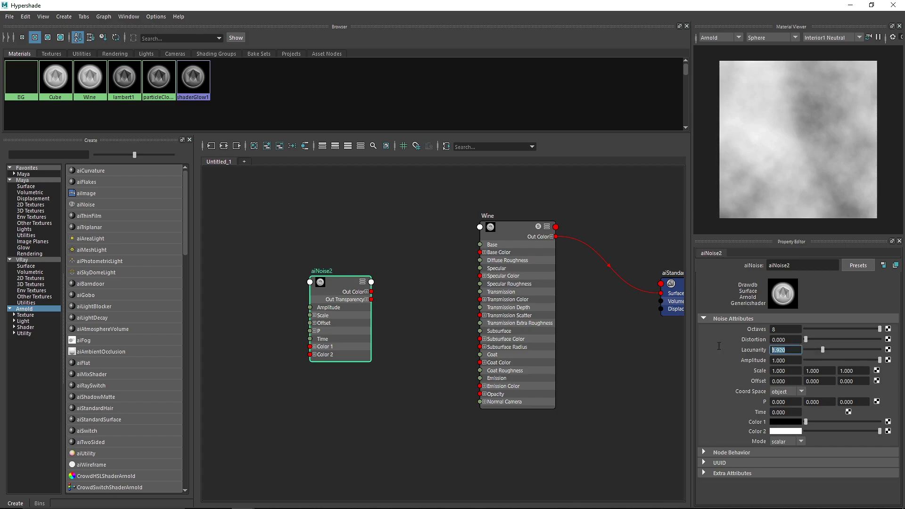
{"action": "type", "text": "1"}
{"action": "key", "text": "Return"}
{"action": "left_click", "coordinate": [773, 340]}
{"action": "type", "text": "2"}
{"action": "key", "text": "Return"}
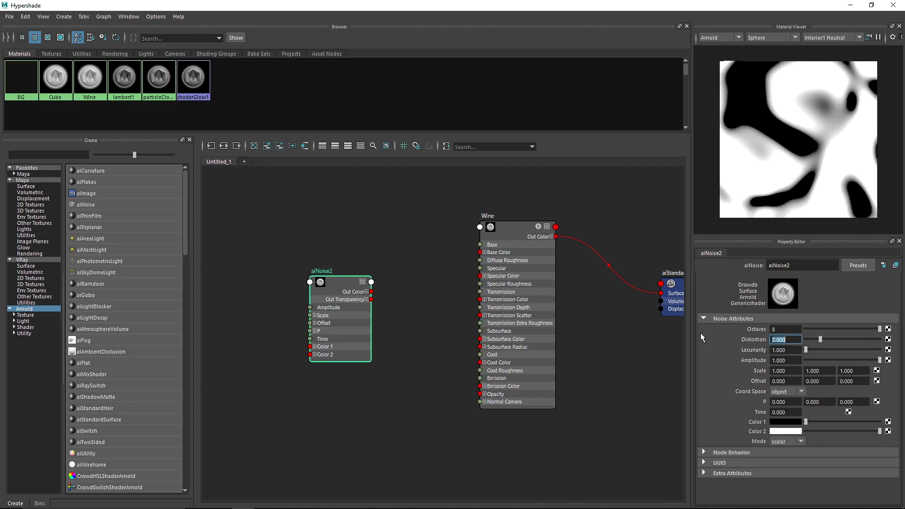
{"action": "left_click", "coordinate": [795, 361]}
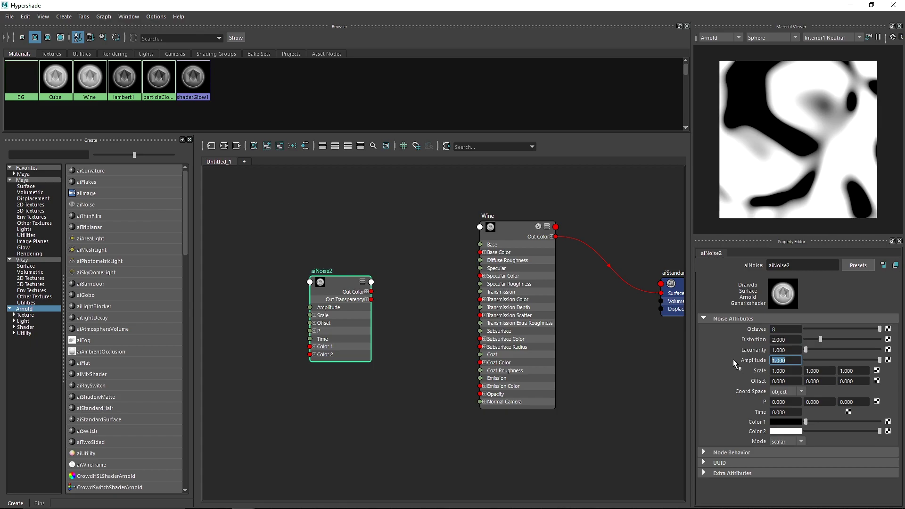
{"action": "type", "text": "5"}
{"action": "key", "text": "Return"}
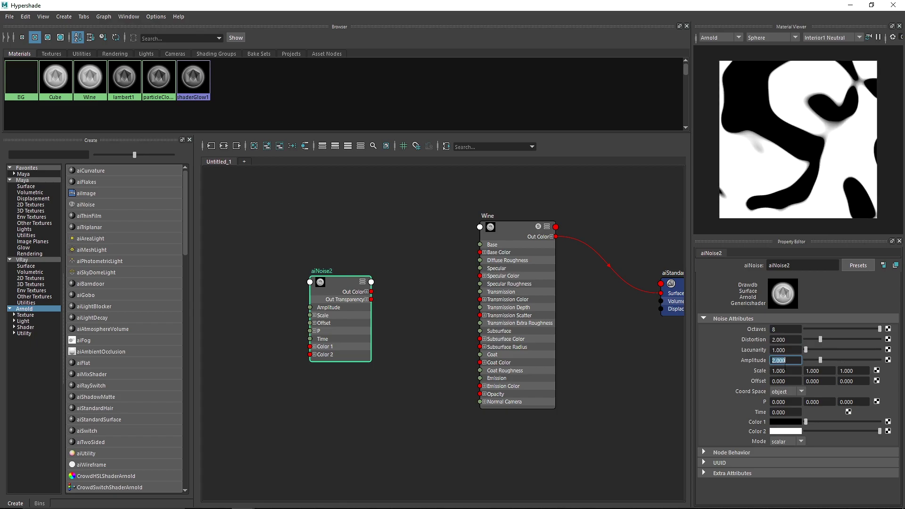
- Add an aiBump2d node and arrange it between the noise and the Wine material
{"action": "left_click", "coordinate": [342, 293]}
{"action": "left_click_drag", "start_coordinate": [340, 291], "coordinate": [310, 374]}
{"action": "middle_click_drag", "start_coordinate": [320, 316], "coordinate": [374, 285], "text": "alt"}
{"action": "left_click", "coordinate": [40, 153]}
{"action": "type", "text": "bu"}
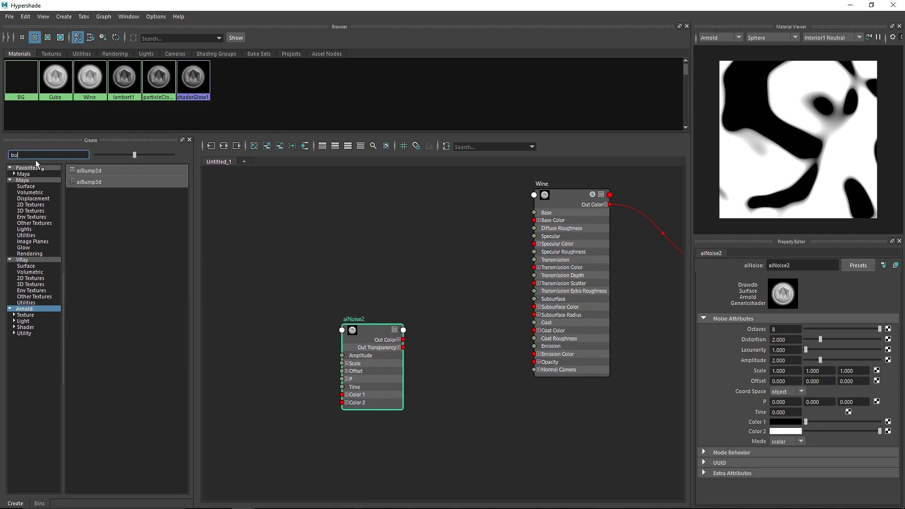
{"action": "left_click", "coordinate": [91, 173]}
{"action": "left_click", "coordinate": [460, 354]}
{"action": "left_click_drag", "start_coordinate": [361, 333], "coordinate": [431, 366]}
{"action": "left_click", "coordinate": [242, 326]}
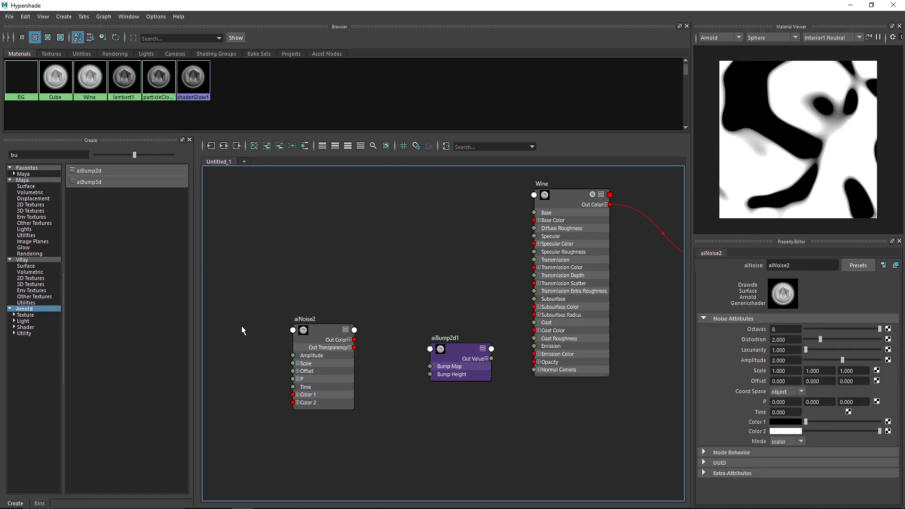
- Add an aiColorToFloat node and wire the noise's Out Color through it into the aiBump2d node's Bump Map
{"action": "left_click_drag", "start_coordinate": [338, 327], "coordinate": [282, 325]}
{"action": "middle_click_drag", "start_coordinate": [281, 329], "coordinate": [323, 328], "text": "alt"}
{"action": "left_click", "coordinate": [37, 309]}
{"action": "left_click_drag", "start_coordinate": [40, 154], "coordinate": [2, 155]}
{"action": "type", "text": "color"}
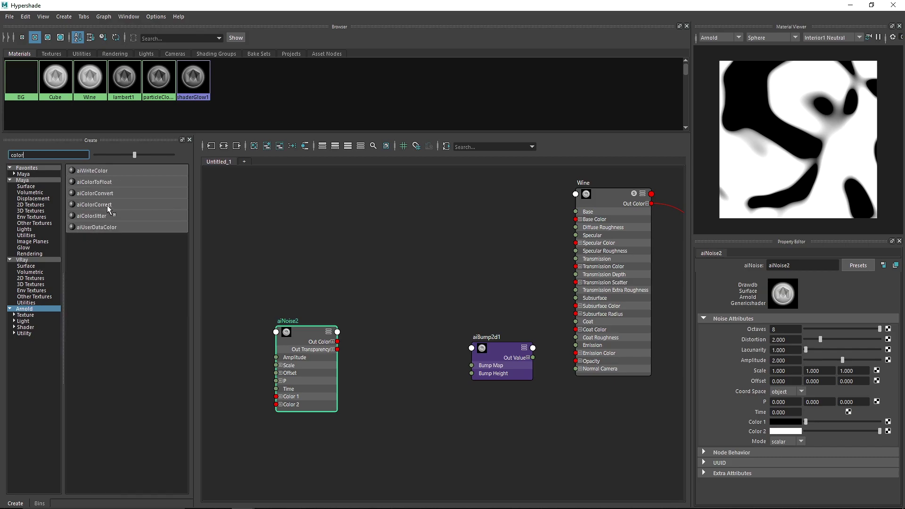
{"action": "left_click", "coordinate": [94, 181]}
{"action": "left_click_drag", "start_coordinate": [385, 235], "coordinate": [385, 367]}
{"action": "left_click_drag", "start_coordinate": [337, 342], "coordinate": [357, 380]}
{"action": "left_click_drag", "start_coordinate": [416, 371], "coordinate": [472, 366]}
{"action": "left_click_drag", "start_coordinate": [488, 357], "coordinate": [448, 363]}
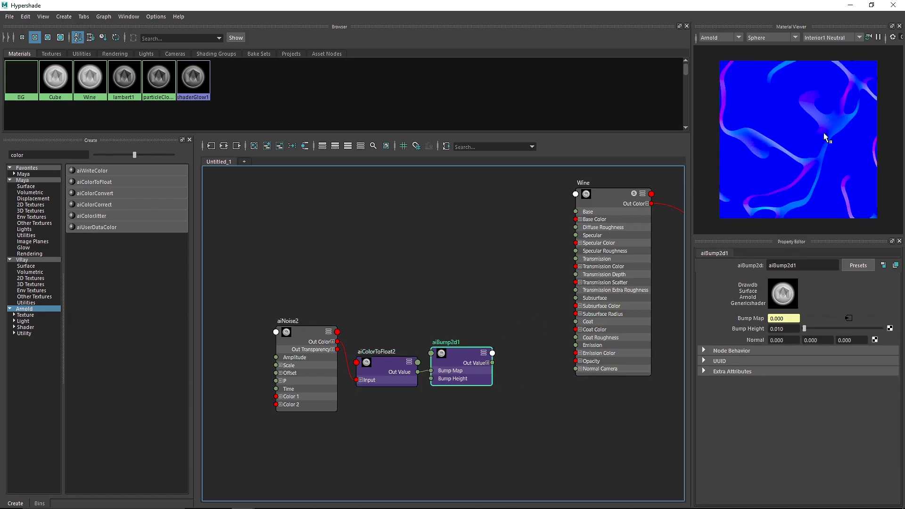
- Connect the aiBump2d node's Out Value to the Wine material's Normal Camera and close the Hypershade
{"action": "scroll", "coordinate": [811, 168], "scroll_direction": "up", "scroll_amount": 5}
{"action": "scroll", "coordinate": [858, 103], "scroll_direction": "down", "scroll_amount": 10}
{"action": "scroll", "coordinate": [818, 130], "scroll_direction": "up", "scroll_amount": 3}
{"action": "scroll", "coordinate": [819, 131], "scroll_direction": "up", "scroll_amount": 3}
{"action": "left_click_drag", "start_coordinate": [492, 365], "coordinate": [576, 369]}
{"action": "left_click_drag", "start_coordinate": [457, 361], "coordinate": [494, 355]}
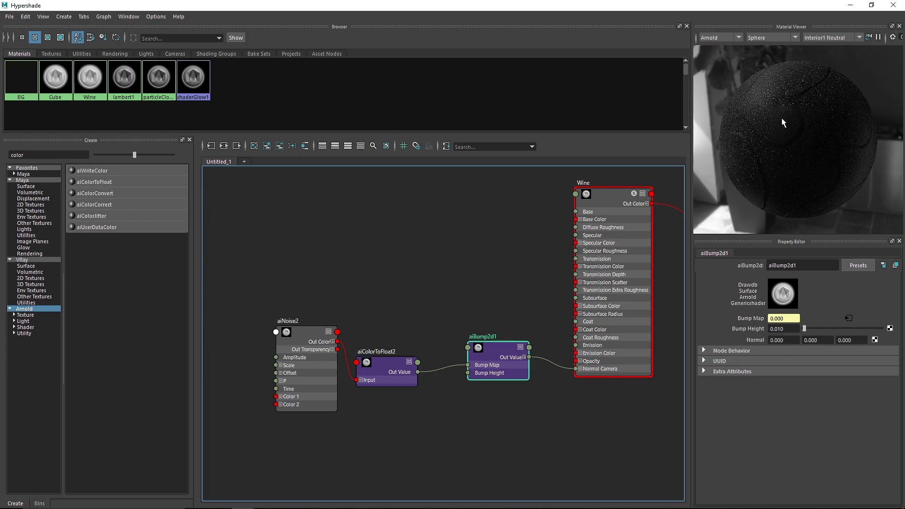
{"action": "left_click", "coordinate": [902, 3]}
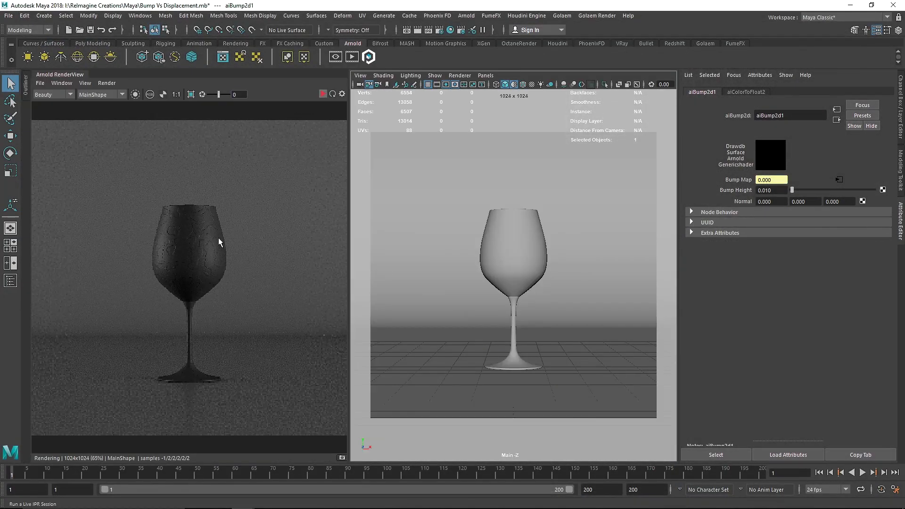
- Try a Bump Height of 0.1 on the wine glass's aiBump2d node, and settle on 0.02
{"action": "scroll", "coordinate": [183, 254], "scroll_direction": "up", "scroll_amount": 2}
{"action": "scroll", "coordinate": [183, 255], "scroll_direction": "up", "scroll_amount": 2}
{"action": "scroll", "coordinate": [184, 254], "scroll_direction": "down", "scroll_amount": 1}
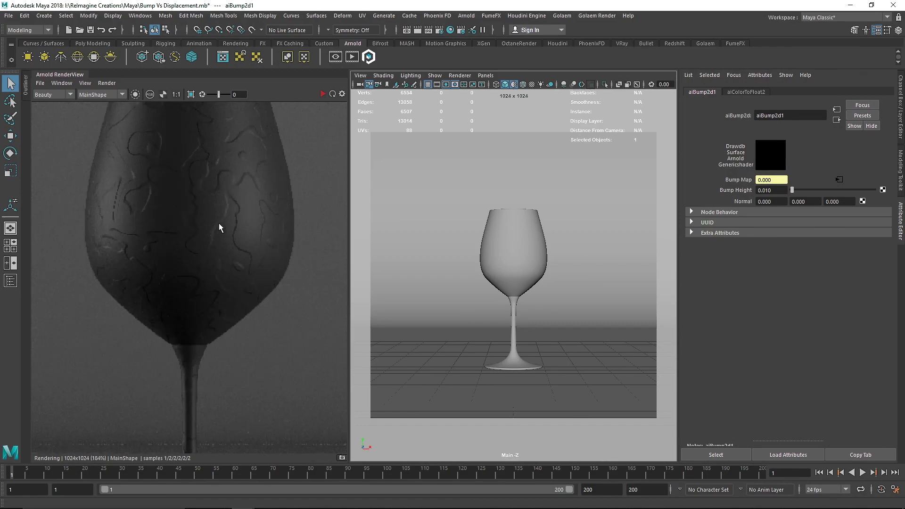
{"action": "middle_click_drag", "start_coordinate": [225, 239], "coordinate": [224, 276]}
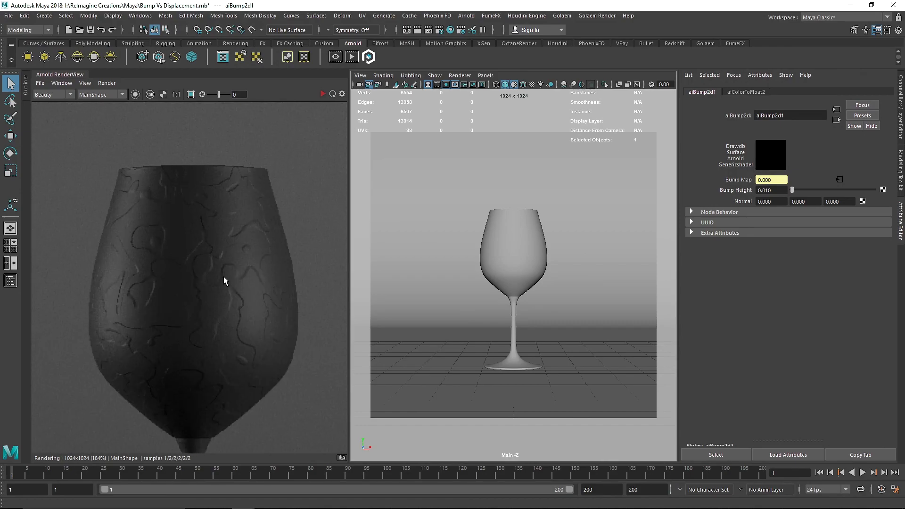
{"action": "left_click", "coordinate": [772, 190]}
{"action": "type", "text": ".1"}
{"action": "key", "text": "Return"}
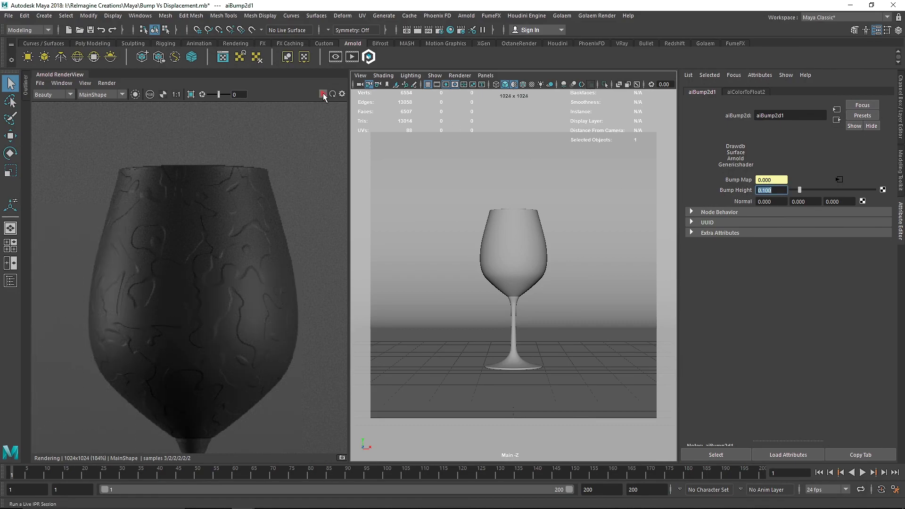
{"action": "type", "text": ".02"}
{"action": "key", "text": "Return"}
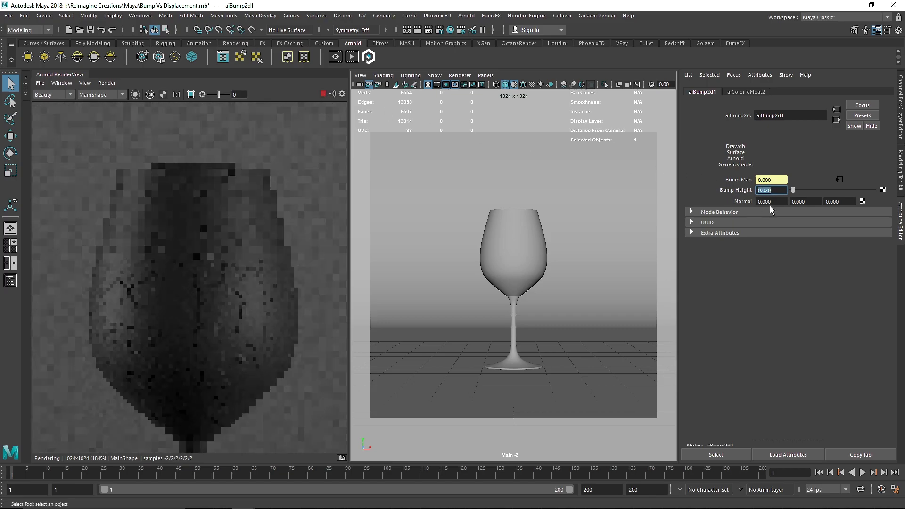
- Follow the bump map connection to the aiNoise node and set its distortion to 1
{"action": "left_click", "coordinate": [839, 181]}
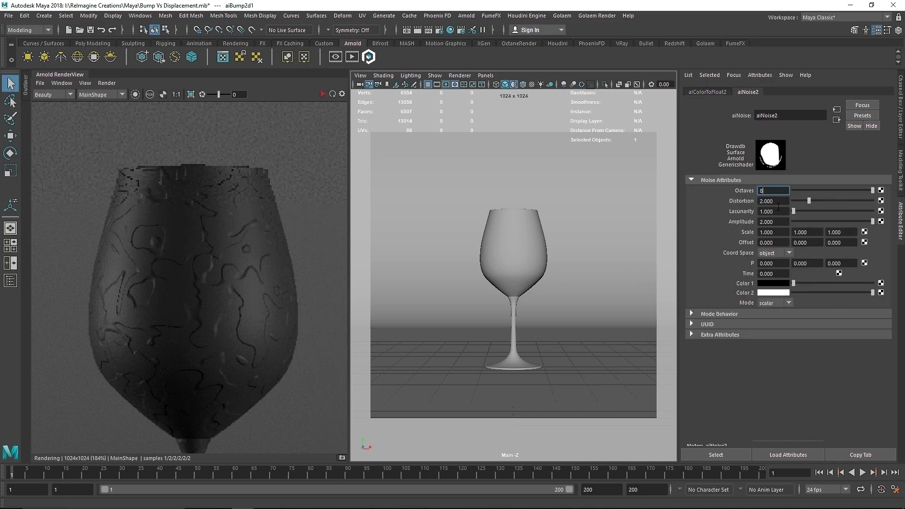
{"action": "key", "text": "Tab"}
{"action": "type", "text": "1"}
{"action": "key", "text": "Return"}
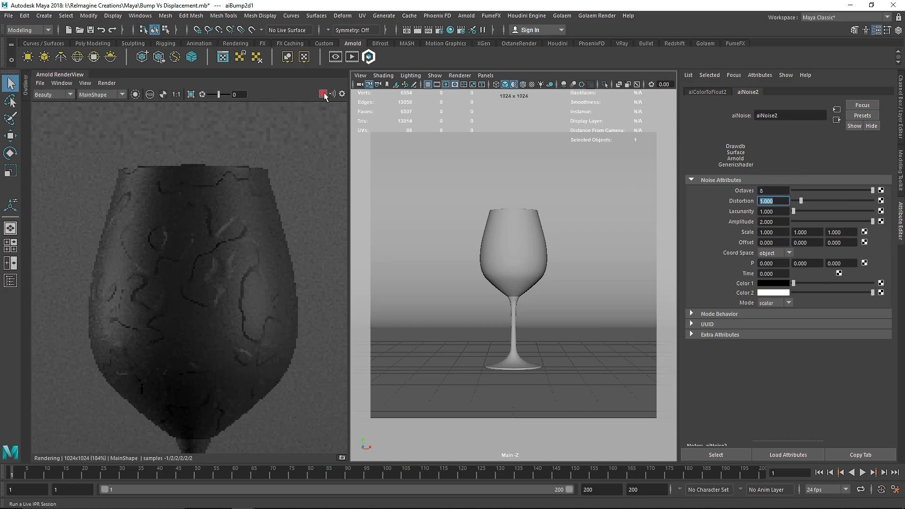
{"action": "left_click", "coordinate": [324, 93]}
- Switch the viewport and the Arnold render to the persp camera and run the live render
{"action": "left_click", "coordinate": [90, 95]}
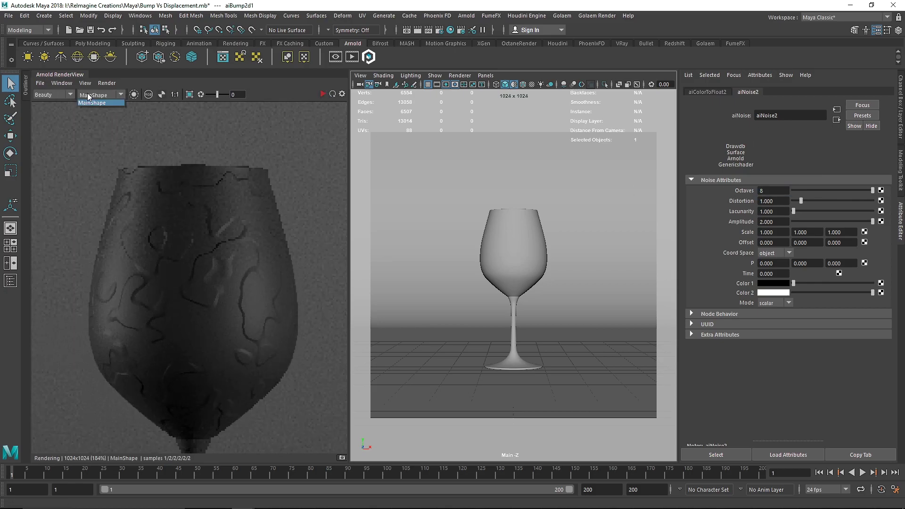
{"action": "left_click", "coordinate": [486, 75]}
{"action": "mouse_move", "coordinate": [542, 81]}
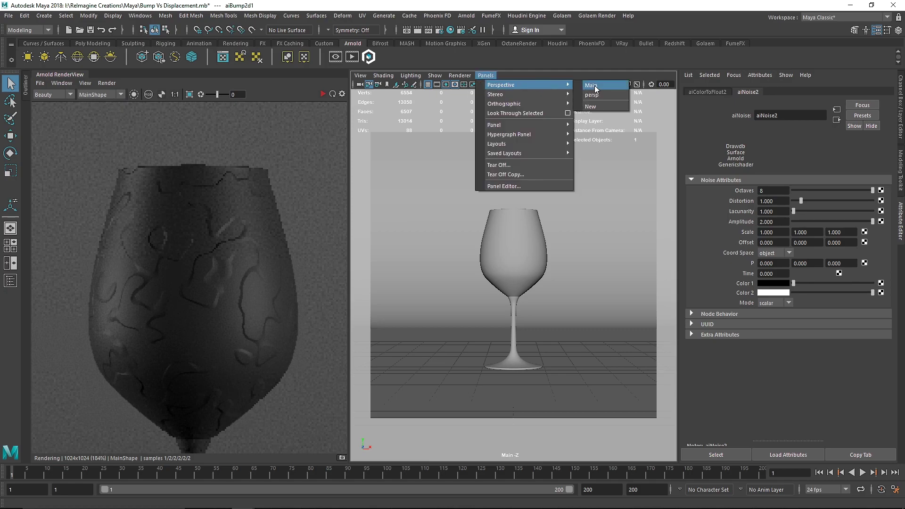
{"action": "left_click", "coordinate": [597, 87]}
{"action": "right_click", "coordinate": [83, 73]}
{"action": "left_click", "coordinate": [93, 105]}
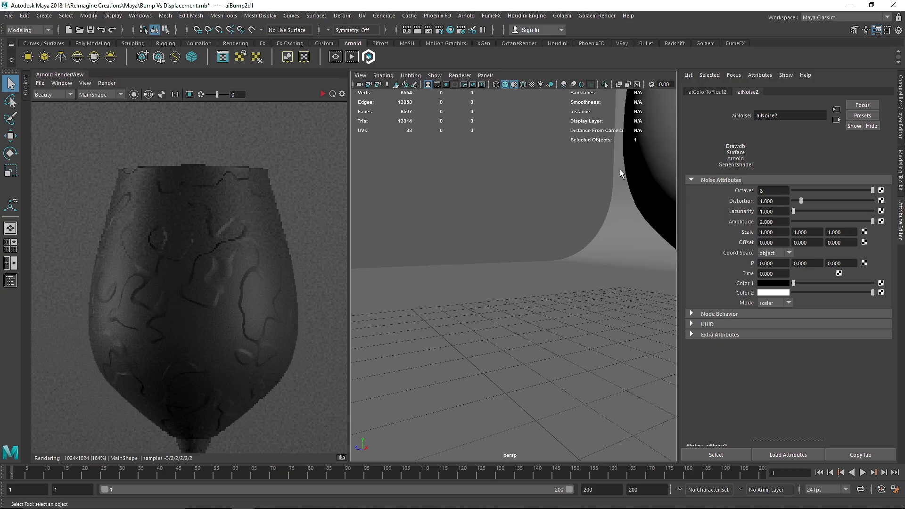
{"action": "left_click", "coordinate": [647, 162]}
{"action": "left_click", "coordinate": [88, 95]}
{"action": "left_click", "coordinate": [94, 108]}
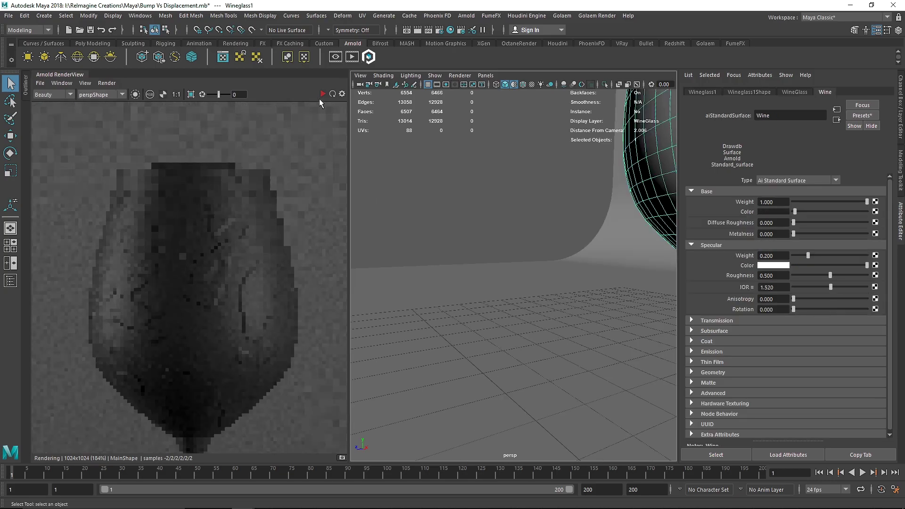
{"action": "left_click", "coordinate": [323, 93]}
- Frame the wine glass from above in the persp view and widen the Arnold render area to show all of it
{"action": "key", "text": "f"}
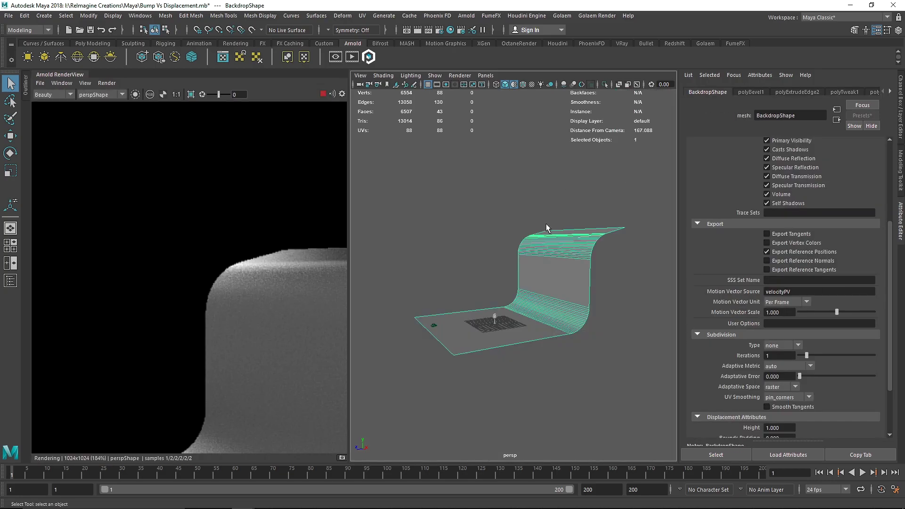
{"action": "left_click", "coordinate": [495, 318]}
{"action": "key", "text": "f"}
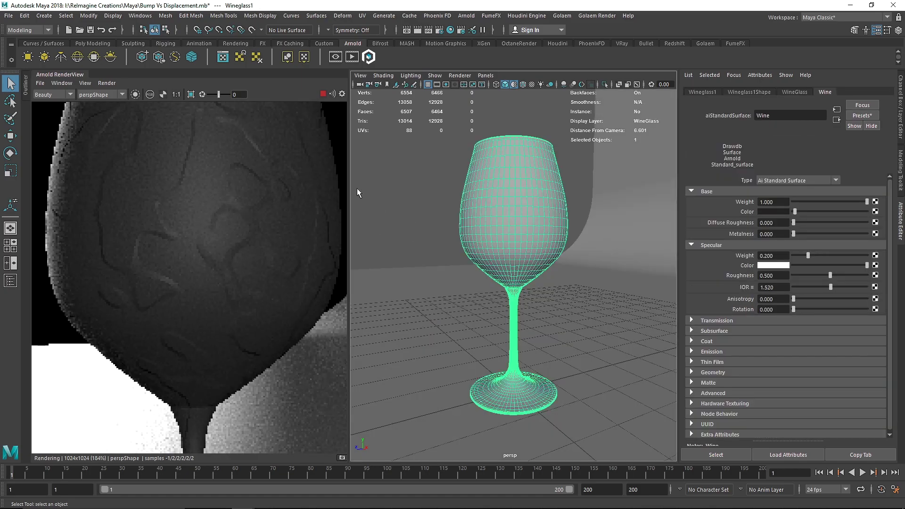
{"action": "left_click_drag", "start_coordinate": [348, 176], "coordinate": [562, 225]}
{"action": "key", "text": "f"}
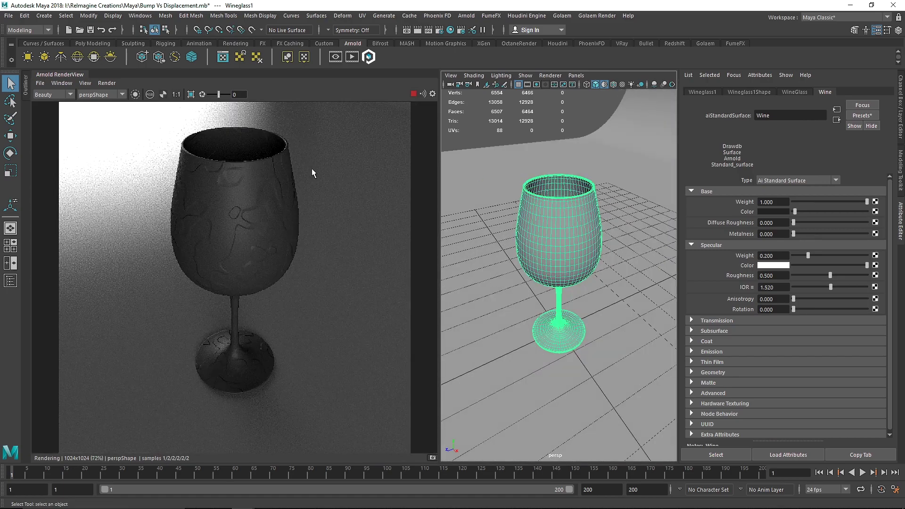
- Examine the bump effect on the wine glass's rim and outer wall up close from several angles
{"action": "scroll", "coordinate": [556, 189], "scroll_direction": "up", "scroll_amount": 5}
{"action": "middle_click_drag", "start_coordinate": [559, 203], "coordinate": [563, 283], "text": "alt"}
{"action": "left_click_drag", "start_coordinate": [563, 284], "coordinate": [595, 345], "text": "alt"}
{"action": "middle_click_drag", "start_coordinate": [596, 345], "coordinate": [589, 336], "text": "alt"}
{"action": "left_click_drag", "start_coordinate": [547, 265], "coordinate": [535, 252], "text": "alt"}
{"action": "scroll", "coordinate": [564, 304], "scroll_direction": "down", "scroll_amount": 4}
{"action": "middle_click_drag", "start_coordinate": [545, 280], "coordinate": [540, 272], "text": "alt"}
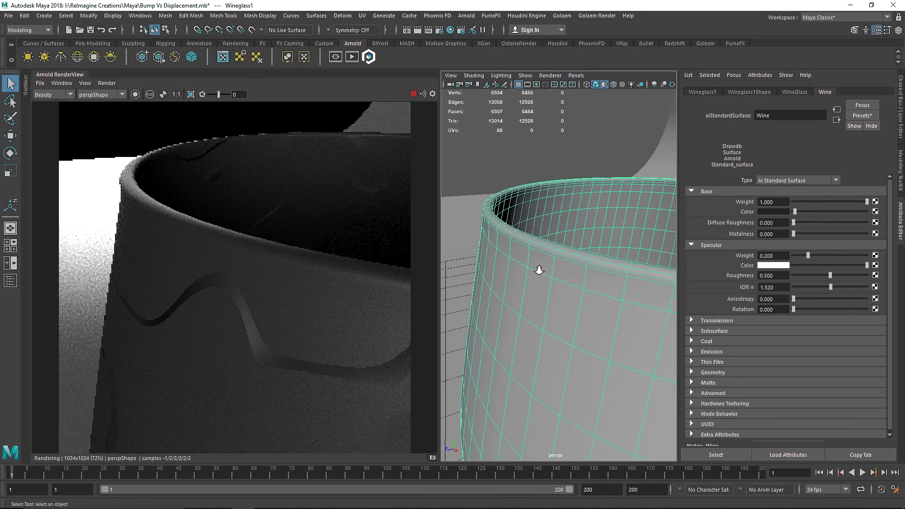
{"action": "scroll", "coordinate": [539, 270], "scroll_direction": "up", "scroll_amount": 3}
{"action": "scroll", "coordinate": [538, 271], "scroll_direction": "down", "scroll_amount": 3}
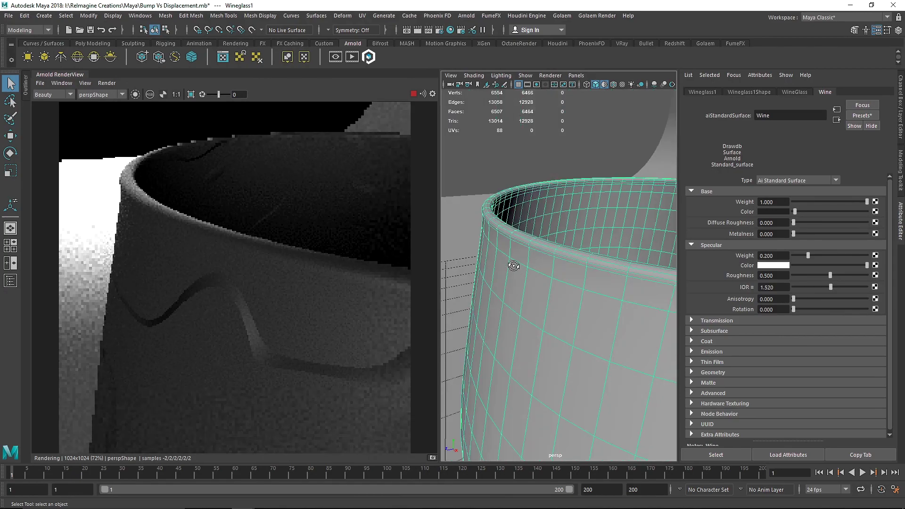
{"action": "left_click_drag", "start_coordinate": [514, 265], "coordinate": [509, 270], "text": "alt"}
{"action": "scroll", "coordinate": [536, 254], "scroll_direction": "down", "scroll_amount": 3}
{"action": "scroll", "coordinate": [503, 254], "scroll_direction": "up", "scroll_amount": 5}
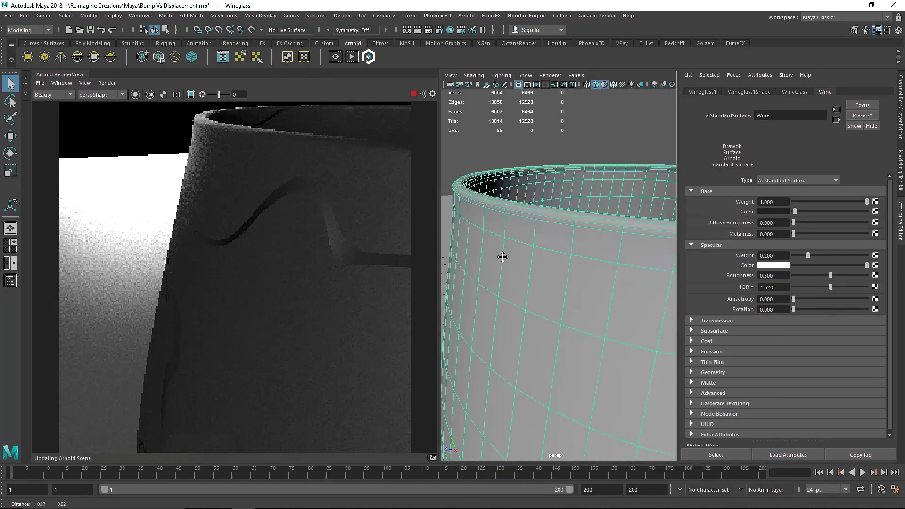
- Inspect the rim's bump detail with a cropped render region, and turn the crop region off
{"action": "left_click_drag", "start_coordinate": [106, 188], "coordinate": [215, 270]}
{"action": "scroll", "coordinate": [137, 208], "scroll_direction": "up", "scroll_amount": 5}
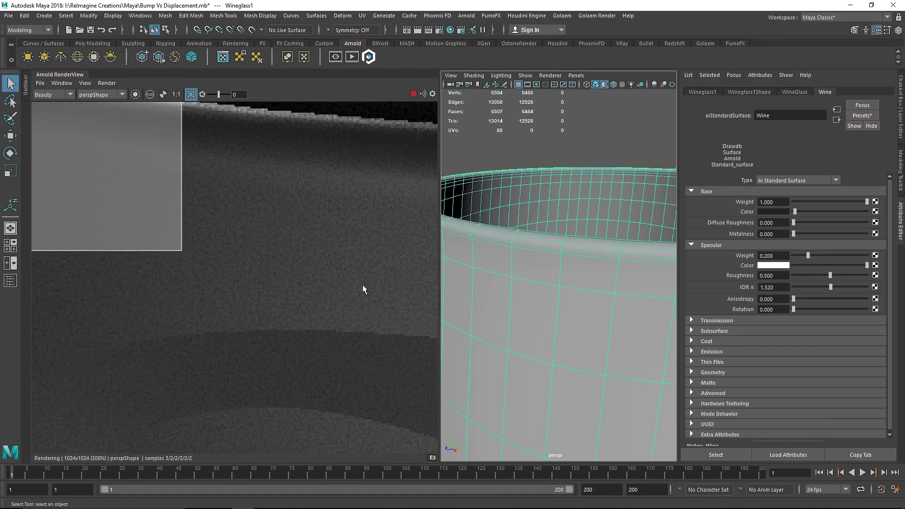
{"action": "left_click", "coordinate": [363, 285]}
{"action": "middle_click_drag", "start_coordinate": [230, 234], "coordinate": [456, 360]}
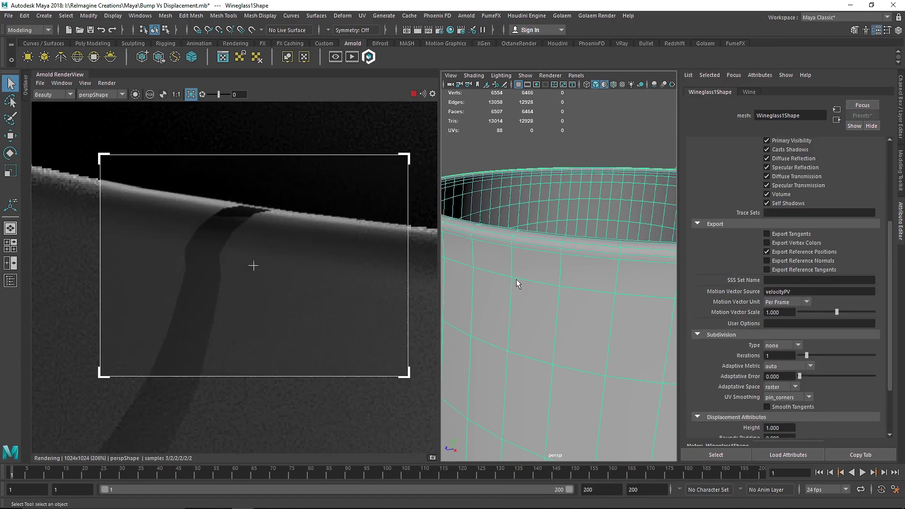
{"action": "scroll", "coordinate": [564, 281], "scroll_direction": "down", "scroll_amount": 5}
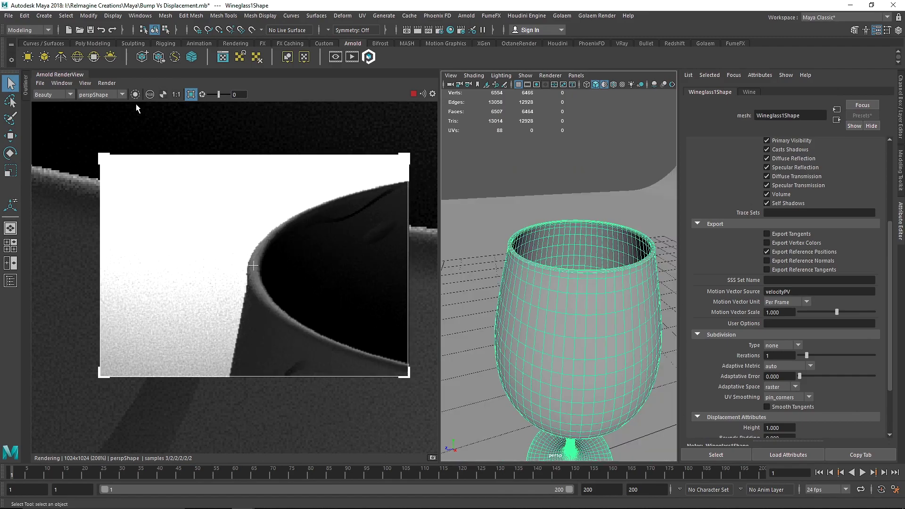
{"action": "left_click", "coordinate": [191, 94]}
- Stop the live render, close the Arnold render view and open the Hypershade
{"action": "left_click_drag", "start_coordinate": [556, 324], "coordinate": [618, 285], "text": "alt"}
{"action": "left_click", "coordinate": [413, 94]}
{"action": "right_click", "coordinate": [74, 75]}
{"action": "left_click", "coordinate": [94, 113]}
{"action": "left_click", "coordinate": [451, 30]}
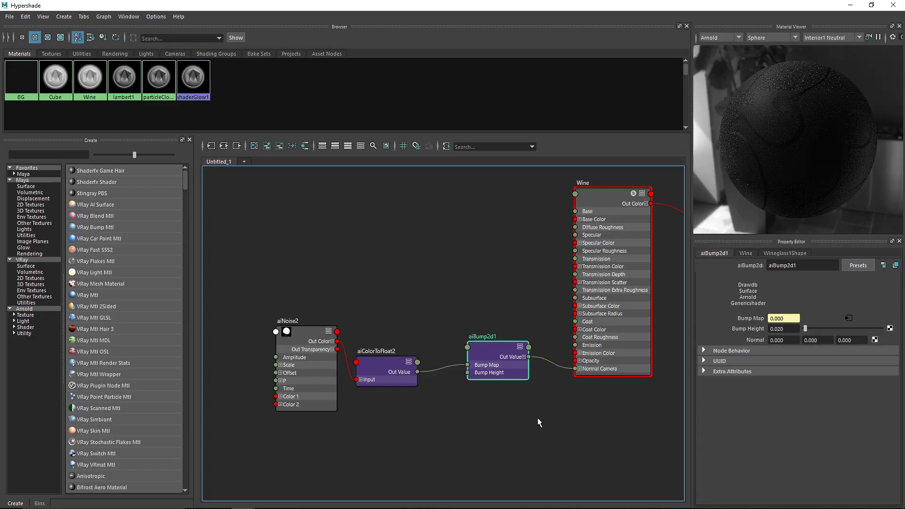
- Delete the aiBump2d1 node and move the aiNoise2 and aiColorToFloat2 nodes near the Wine material's shading group
{"action": "key", "text": "Delete"}
{"action": "middle_click_drag", "start_coordinate": [518, 397], "coordinate": [283, 370], "text": "alt"}
{"action": "left_click_drag", "start_coordinate": [561, 230], "coordinate": [562, 381]}
{"action": "middle_click_drag", "start_coordinate": [325, 327], "coordinate": [447, 301], "text": "alt"}
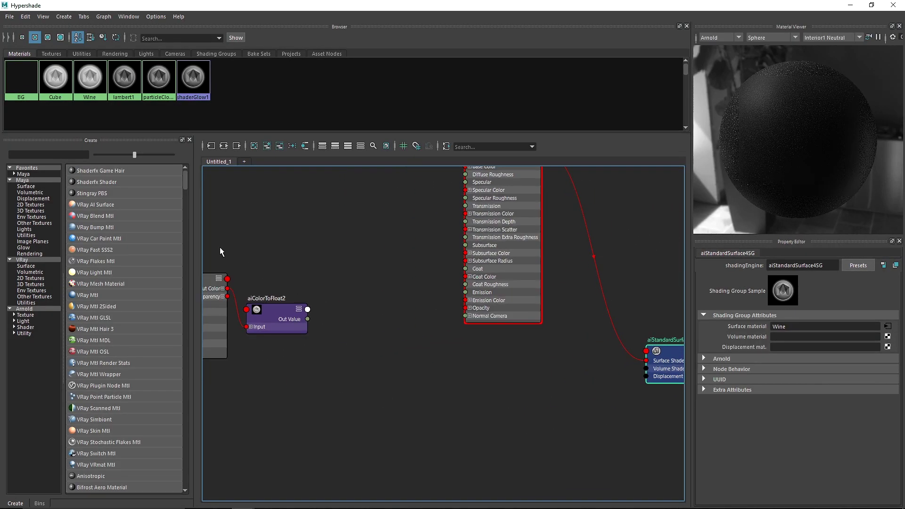
{"action": "left_click_drag", "start_coordinate": [270, 276], "coordinate": [222, 317]}
{"action": "left_click_drag", "start_coordinate": [222, 282], "coordinate": [490, 394]}
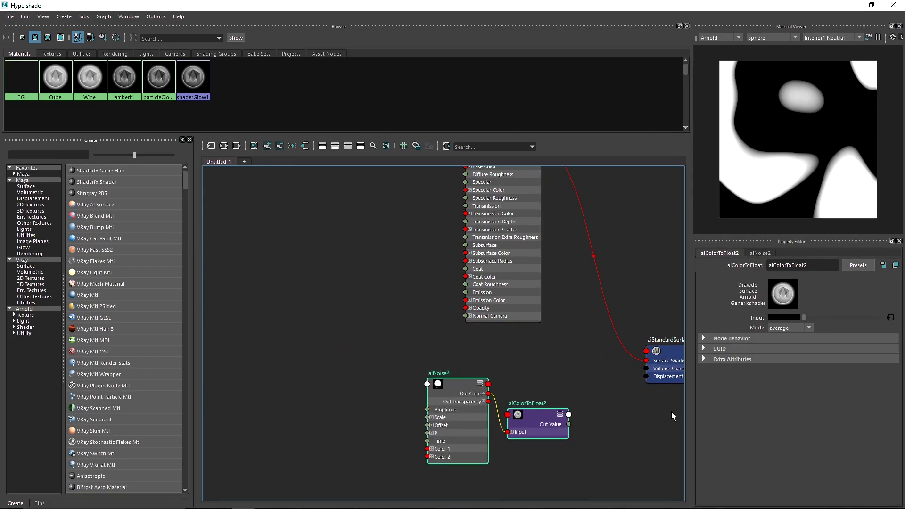
- Connect aiColorToFloat2's Out Value to the Displacement Shader input of aiStandardSurface4SG and close the Hypershade
{"action": "middle_click_drag", "start_coordinate": [611, 428], "coordinate": [435, 424], "text": "alt"}
{"action": "left_click", "coordinate": [492, 372]}
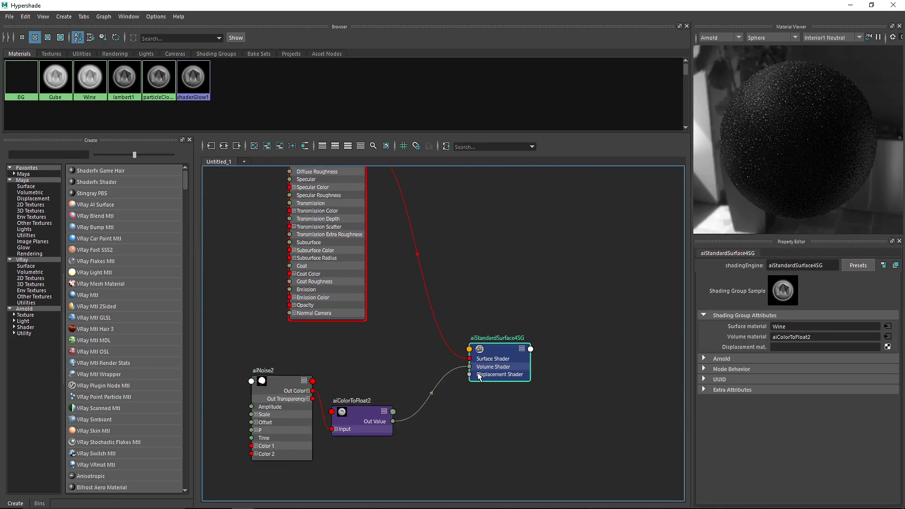
{"action": "left_click_drag", "start_coordinate": [396, 421], "coordinate": [469, 374]}
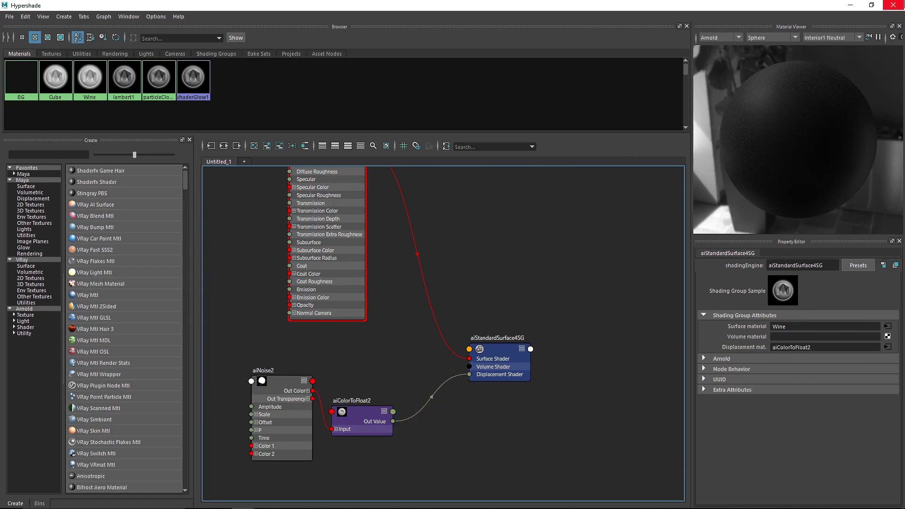
{"action": "left_click", "coordinate": [893, 5]}
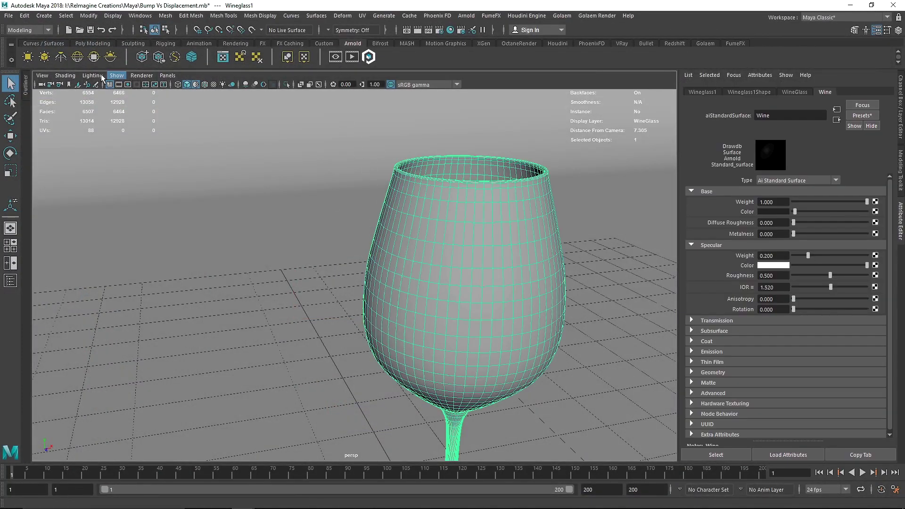
- Reopen the Arnold render view, run the live render from the persp camera and frame the glass from above
{"action": "left_click", "coordinate": [352, 56]}
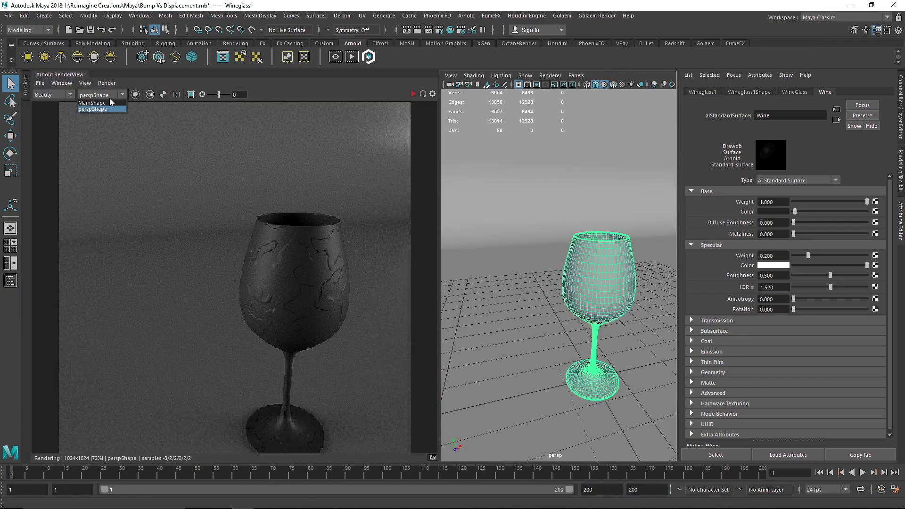
{"action": "left_click", "coordinate": [413, 95]}
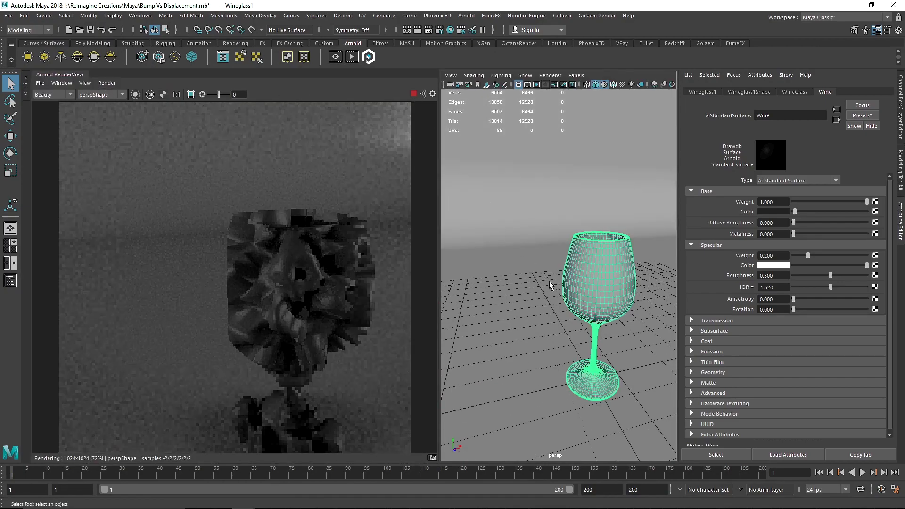
{"action": "key", "text": "f"}
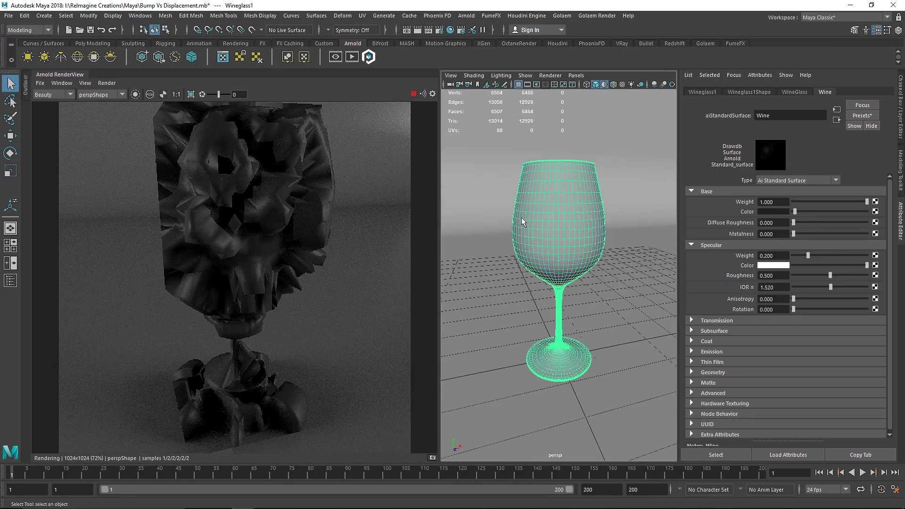
{"action": "left_click_drag", "start_coordinate": [522, 236], "coordinate": [502, 257], "text": "alt"}
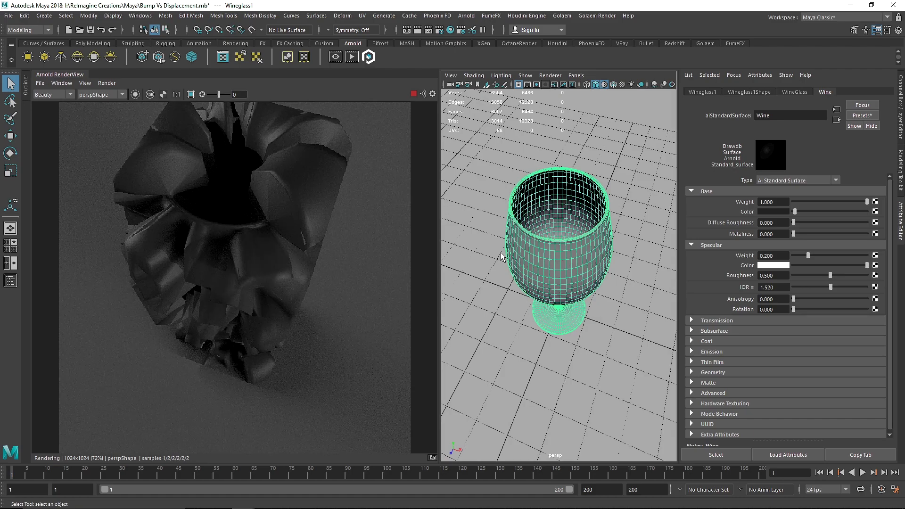
- Set the Arnold subdivision type of the wine glass shape to catclark
{"action": "left_click", "coordinate": [715, 90]}
{"action": "left_click", "coordinate": [738, 92]}
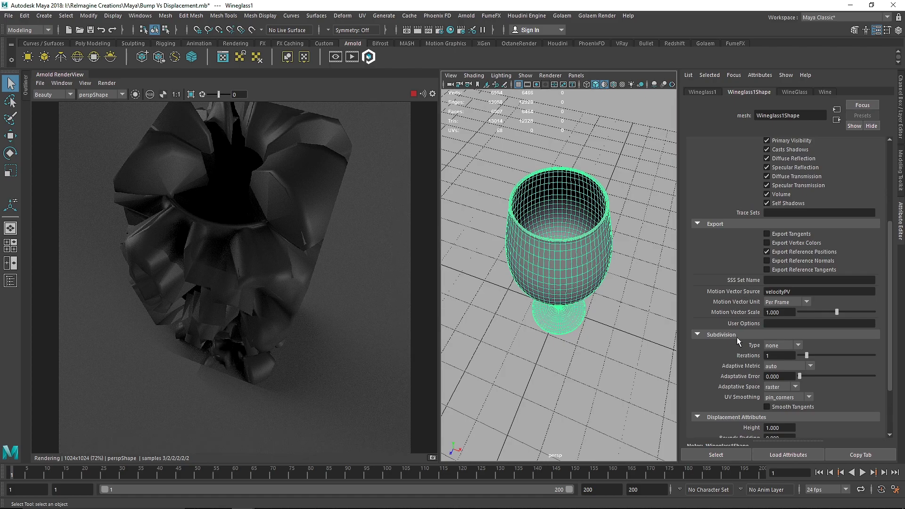
{"action": "left_click", "coordinate": [779, 347]}
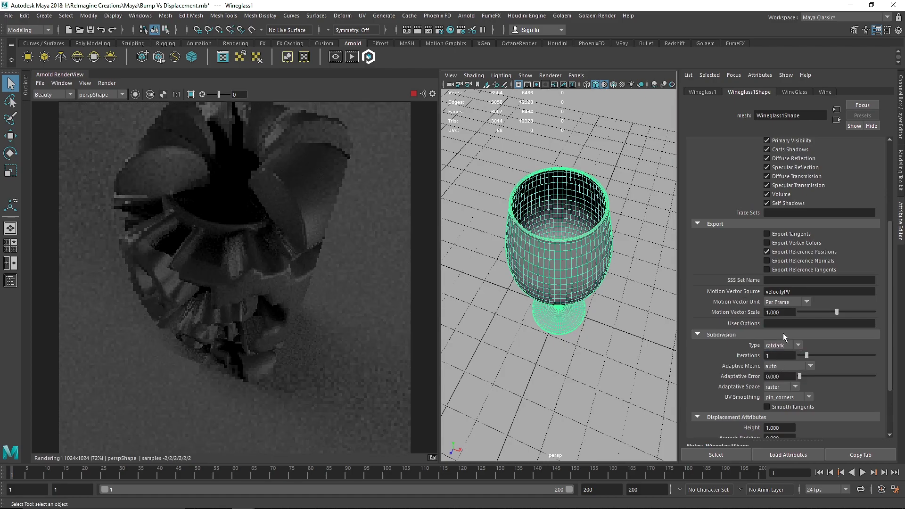
- Set the wine glass's displacement height to 0.05, enable Auto Bump and refresh the Arnold render
{"action": "scroll", "coordinate": [755, 358], "scroll_direction": "down", "scroll_amount": 3}
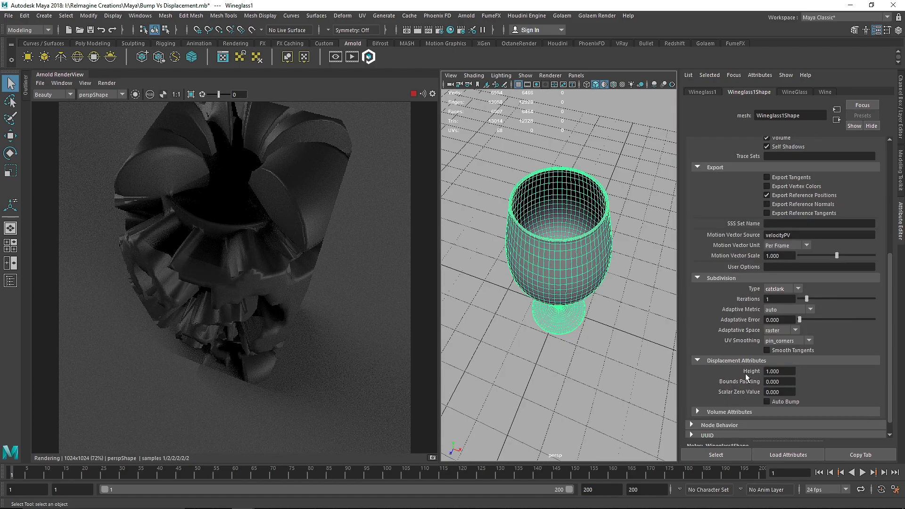
{"action": "left_click", "coordinate": [787, 371]}
{"action": "type", "text": "0.05"}
{"action": "key", "text": "Return"}
{"action": "left_click", "coordinate": [786, 402]}
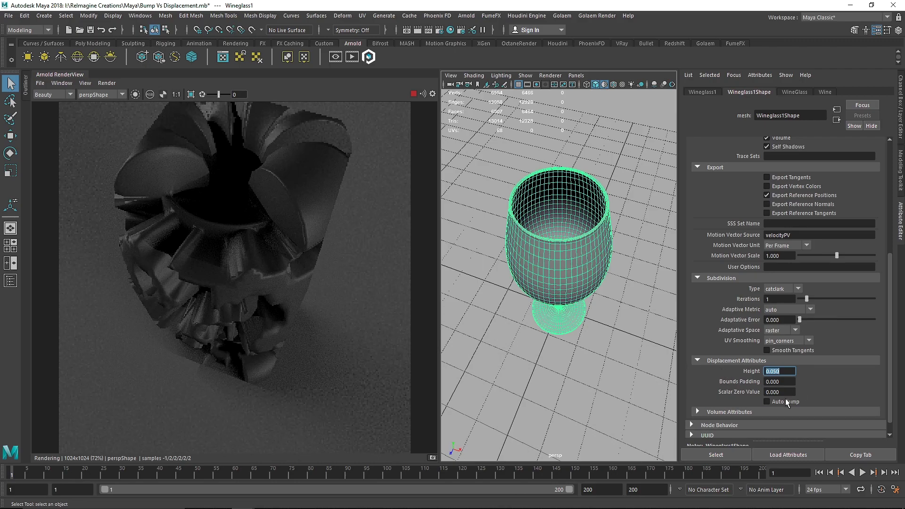
{"action": "left_click", "coordinate": [107, 83]}
{"action": "left_click", "coordinate": [119, 151]}
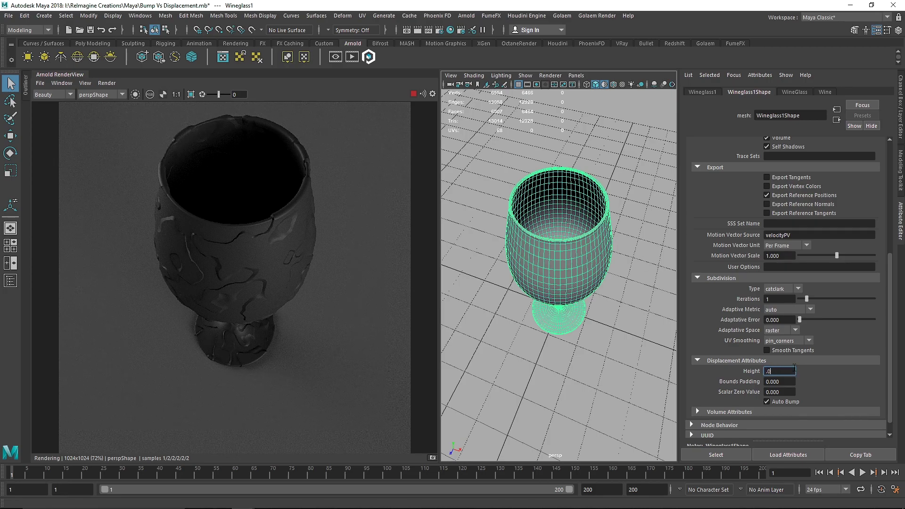
- Reduce the wine glass's displacement height to 0.03
{"action": "left_click_drag", "start_coordinate": [776, 372], "coordinate": [812, 373]}
{"action": "key", "text": "BackSpace"}
{"action": "type", "text": "3"}
{"action": "key", "text": "Return"}
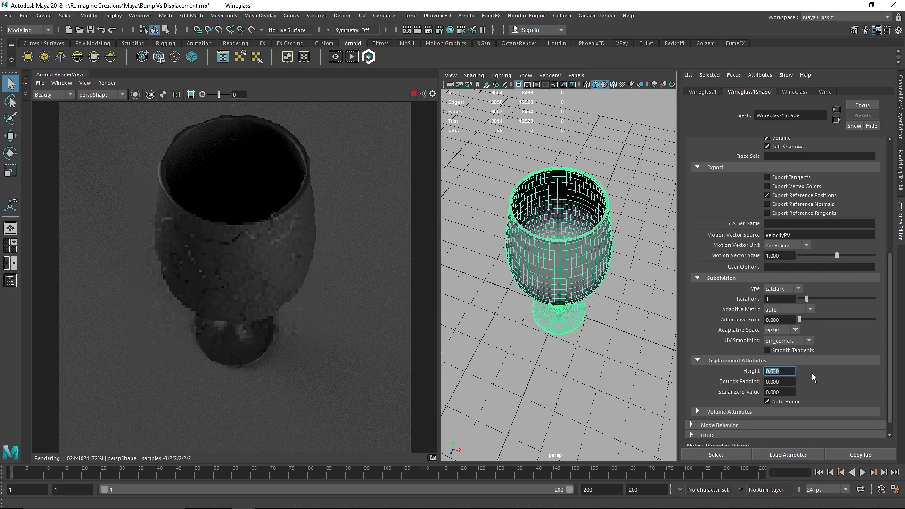
- Examine the displaced rim and inside of the wine glass up close, and frame the whole glass again
{"action": "scroll", "coordinate": [579, 218], "scroll_direction": "up", "scroll_amount": 3}
{"action": "middle_click_drag", "start_coordinate": [585, 204], "coordinate": [549, 241], "text": "alt"}
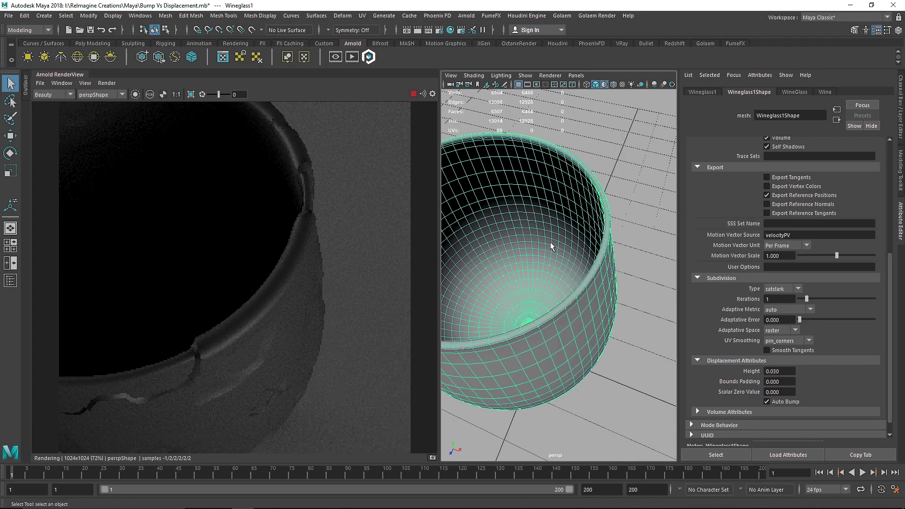
{"action": "scroll", "coordinate": [555, 279], "scroll_direction": "up", "scroll_amount": 3}
{"action": "scroll", "coordinate": [555, 280], "scroll_direction": "down", "scroll_amount": 5}
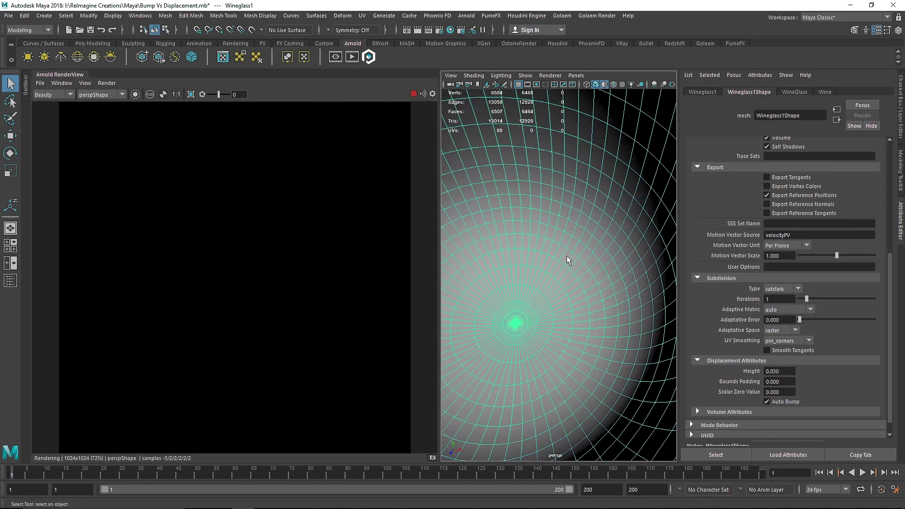
{"action": "left_click_drag", "start_coordinate": [567, 255], "coordinate": [562, 254], "text": "alt"}
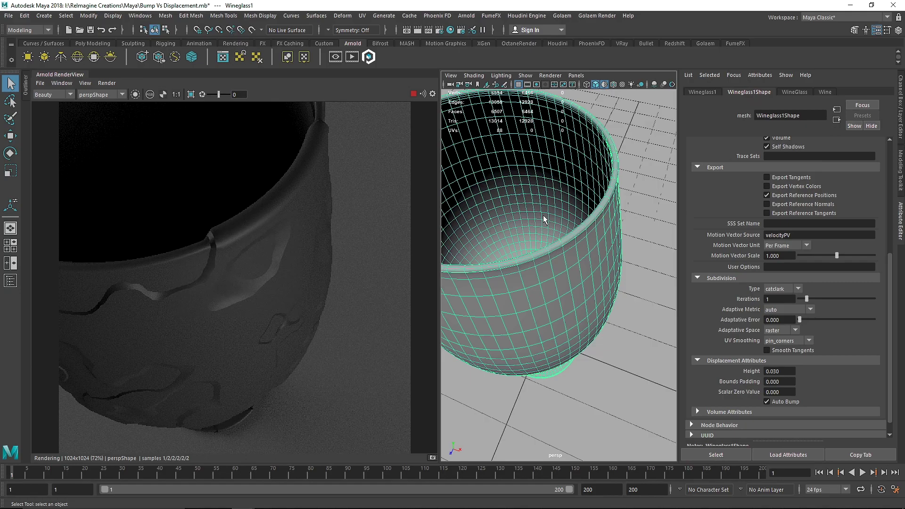
{"action": "scroll", "coordinate": [544, 202], "scroll_direction": "down", "scroll_amount": 4}
{"action": "scroll", "coordinate": [545, 234], "scroll_direction": "up", "scroll_amount": 6}
{"action": "right_click_drag", "start_coordinate": [550, 256], "coordinate": [555, 271], "text": "alt"}
{"action": "middle_click_drag", "start_coordinate": [533, 226], "coordinate": [601, 299], "text": "alt"}
{"action": "left_click_drag", "start_coordinate": [601, 300], "coordinate": [583, 280], "text": "alt"}
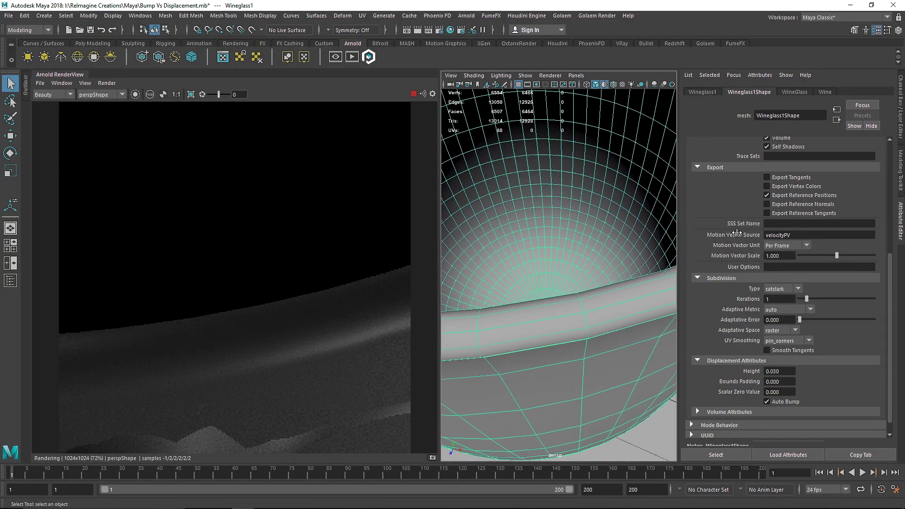
{"action": "key", "text": "f"}
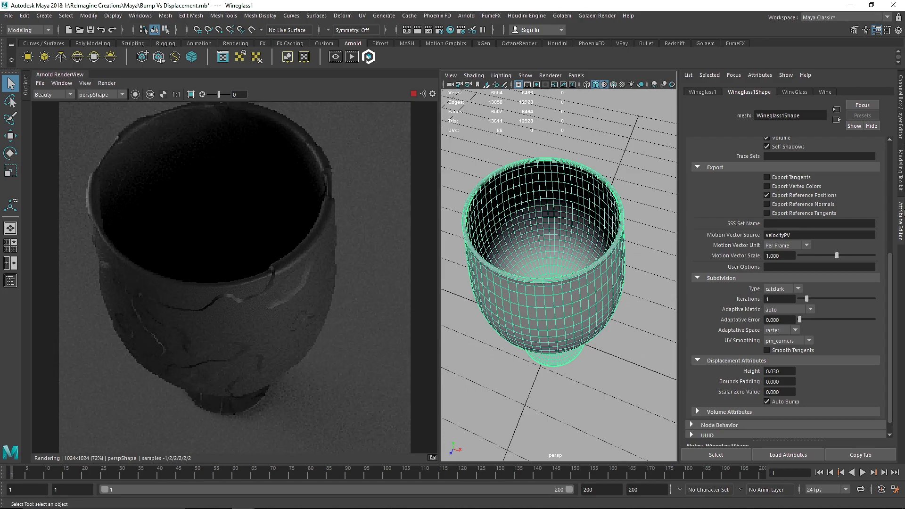
- Collapse the Attribute Editor to enlarge the views and examine the displaced silhouette and rim from several angles
{"action": "left_click", "coordinate": [900, 171]}
{"action": "left_click", "coordinate": [899, 222]}
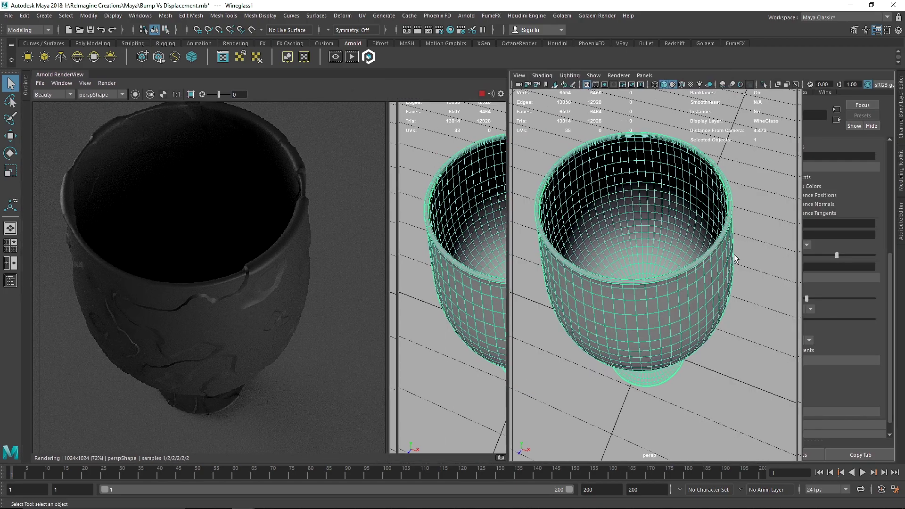
{"action": "scroll", "coordinate": [734, 254], "scroll_direction": "up", "scroll_amount": 4}
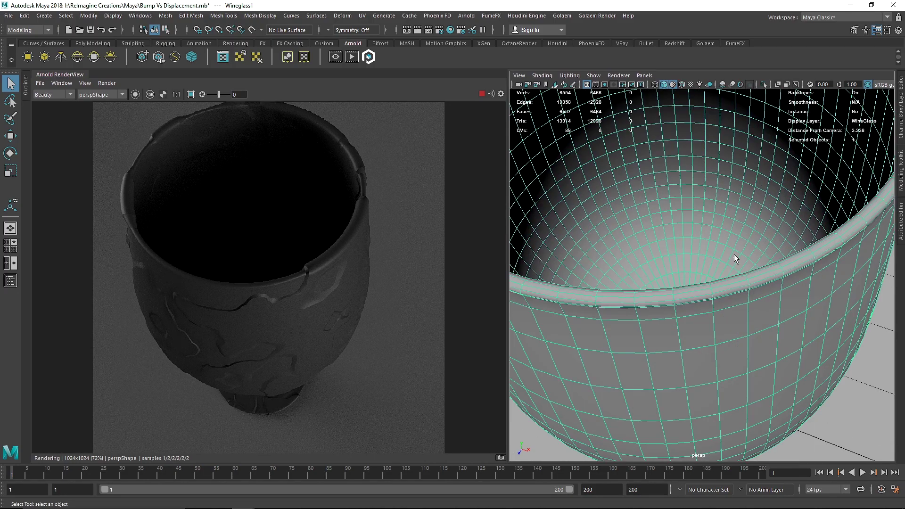
{"action": "left_click_drag", "start_coordinate": [717, 225], "coordinate": [737, 257], "text": "alt"}
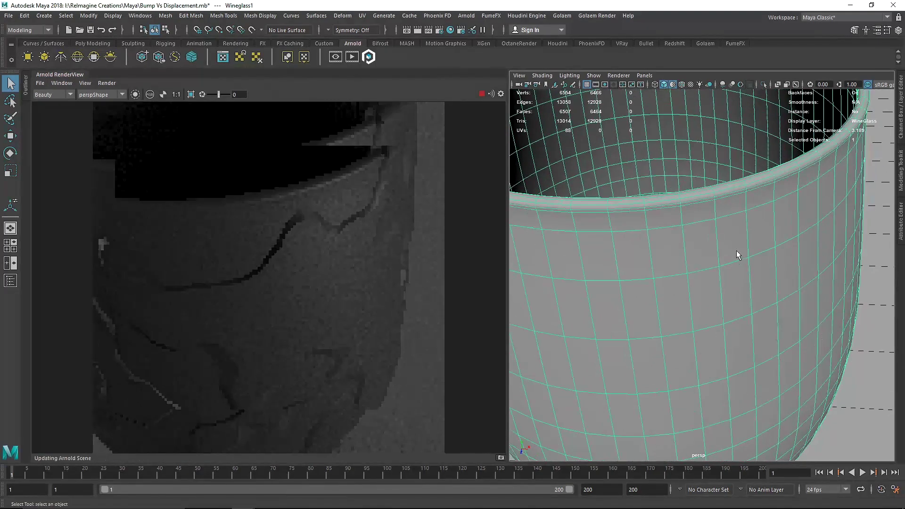
{"action": "left_click_drag", "start_coordinate": [764, 228], "coordinate": [678, 302], "text": "alt"}
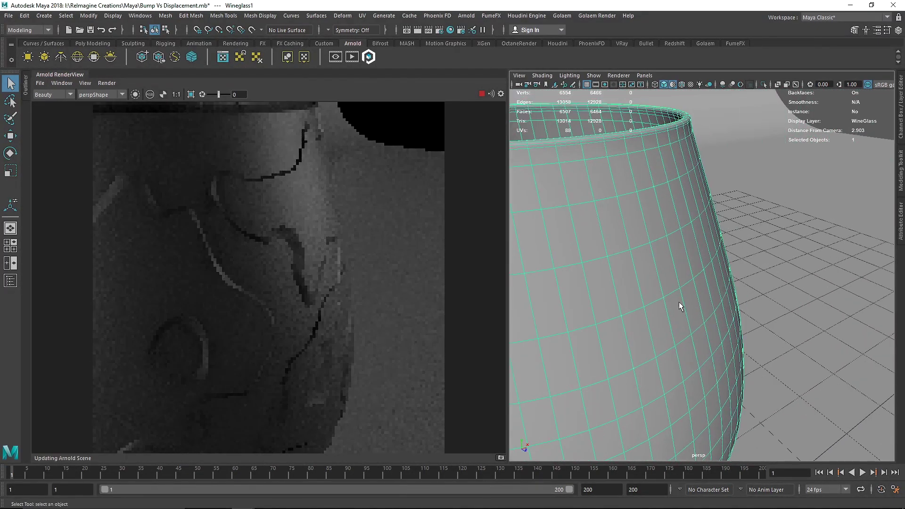
{"action": "scroll", "coordinate": [661, 251], "scroll_direction": "up", "scroll_amount": 4}
{"action": "middle_click_drag", "start_coordinate": [679, 262], "coordinate": [677, 307], "text": "alt"}
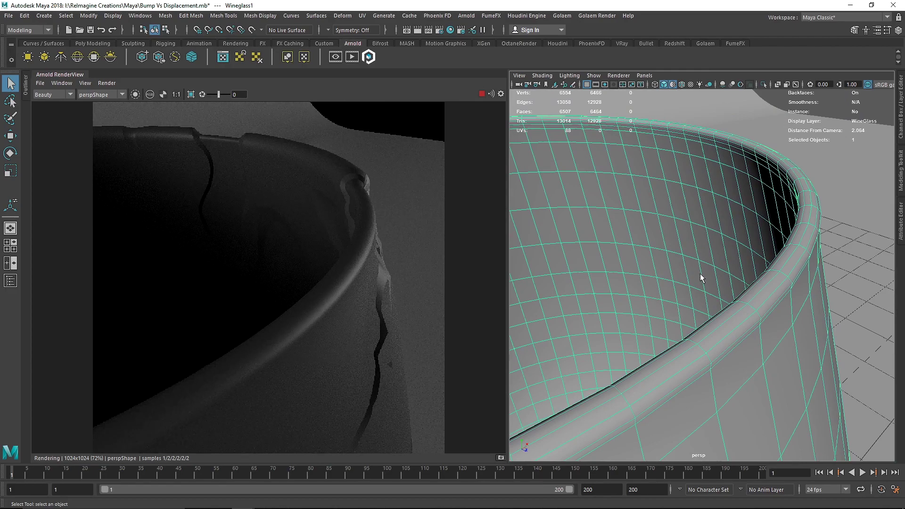
{"action": "scroll", "coordinate": [689, 276], "scroll_direction": "down", "scroll_amount": 5}
{"action": "left_click_drag", "start_coordinate": [657, 298], "coordinate": [626, 289], "text": "alt"}
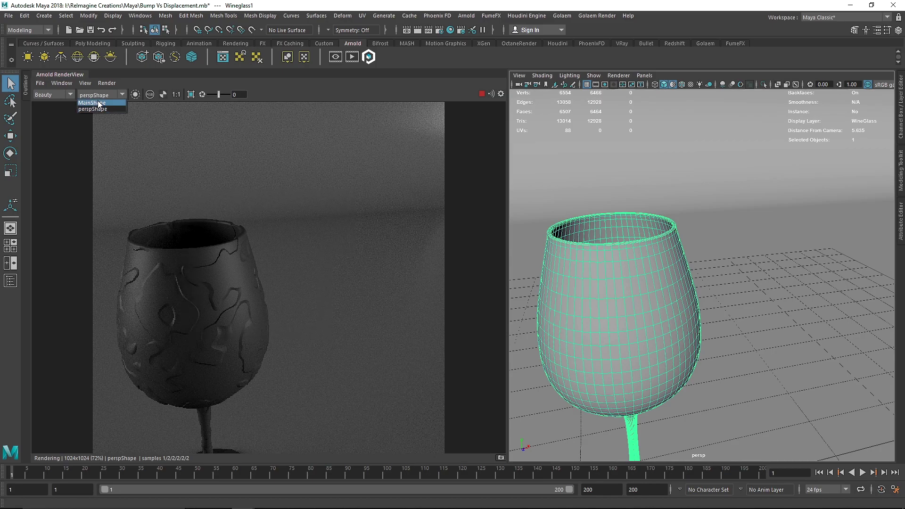
- Switch the Arnold render to the MainShape camera and narrow the render area beside the viewport
{"action": "left_click", "coordinate": [99, 109]}
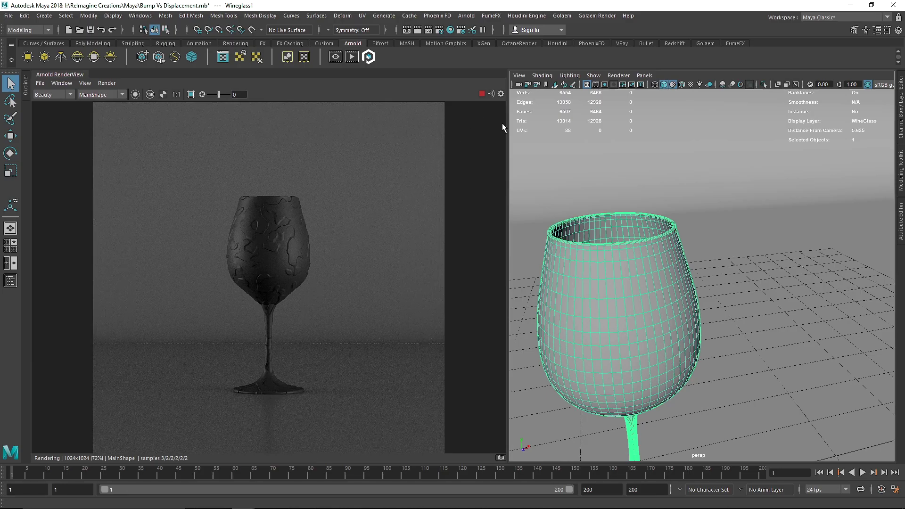
{"action": "left_click_drag", "start_coordinate": [510, 123], "coordinate": [389, 108]}
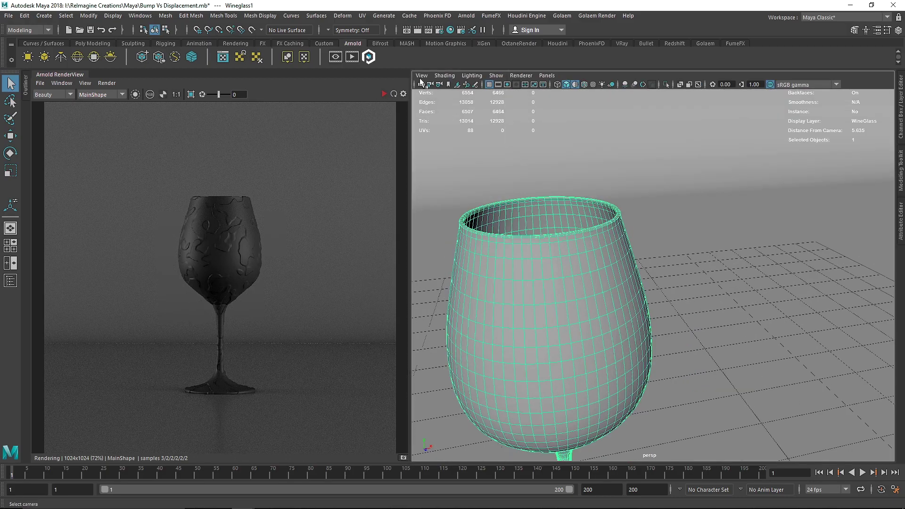
- Hide the WineGlass layer, show the Male_Base_1 layer, frame the bust and start its Arnold render
{"action": "left_click", "coordinate": [897, 115]}
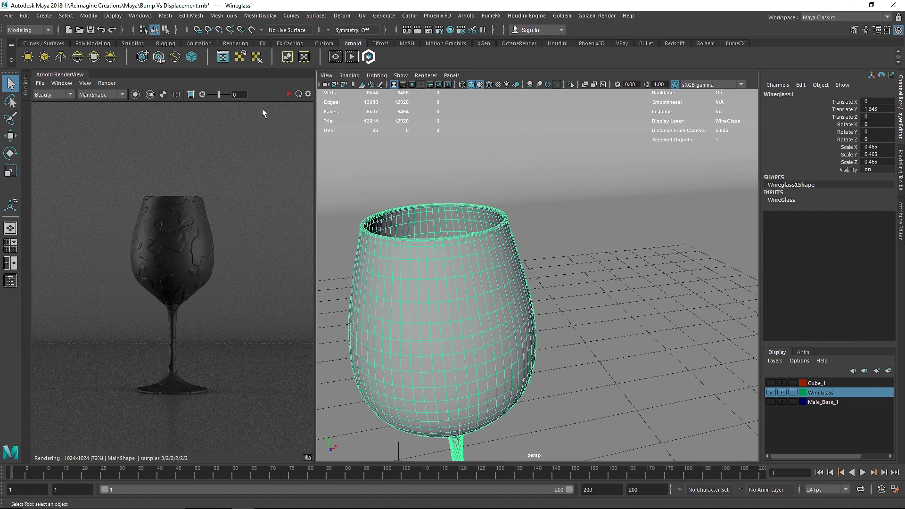
{"action": "left_click", "coordinate": [771, 392]}
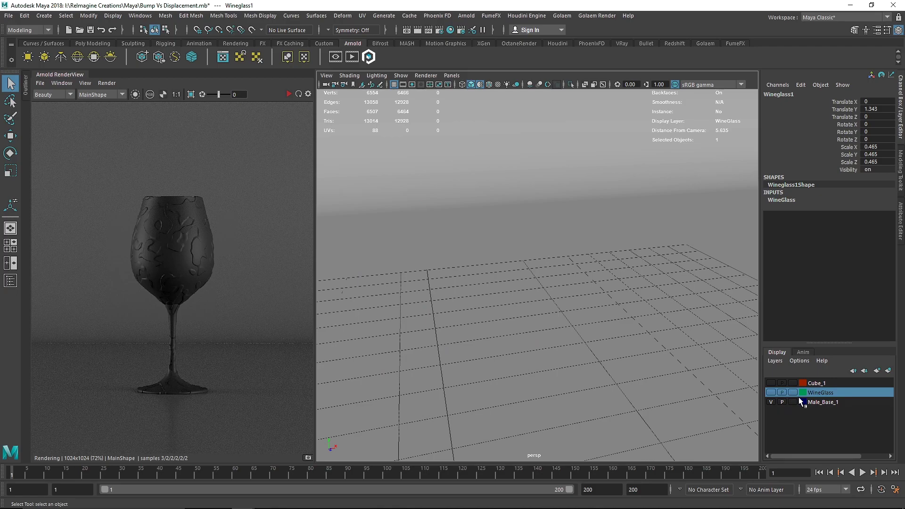
{"action": "left_click", "coordinate": [770, 402]}
{"action": "left_click", "coordinate": [495, 309]}
{"action": "key", "text": "f"}
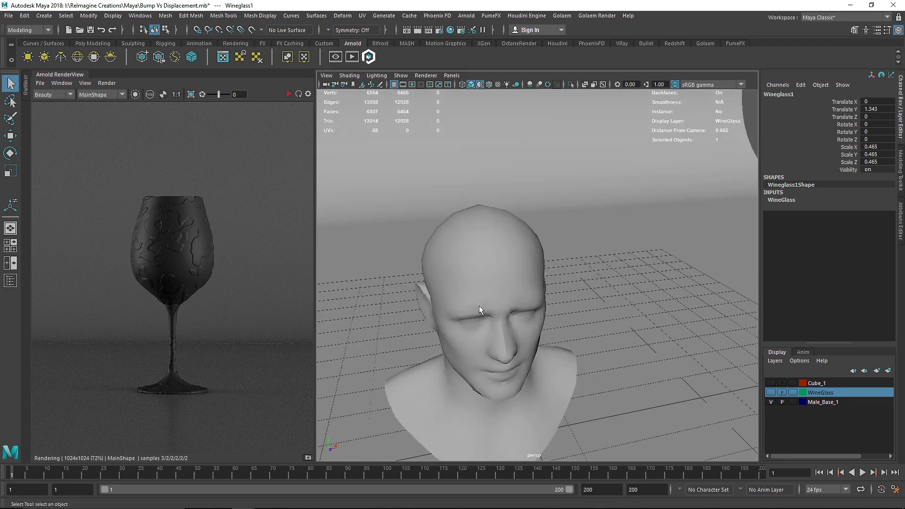
{"action": "left_click", "coordinate": [286, 93]}
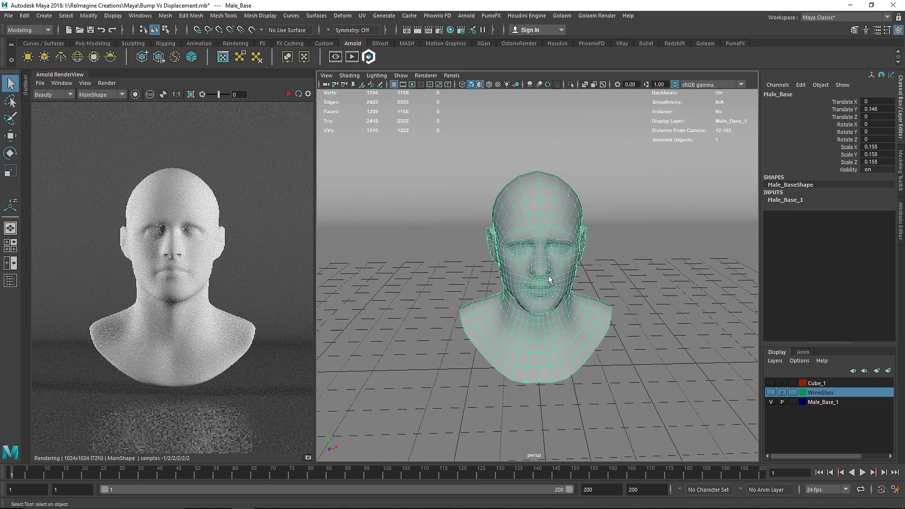
- Set the bust's Arnold subdivision type to catclark and widen the render area beside the viewport
{"action": "key", "text": "ctrl+a"}
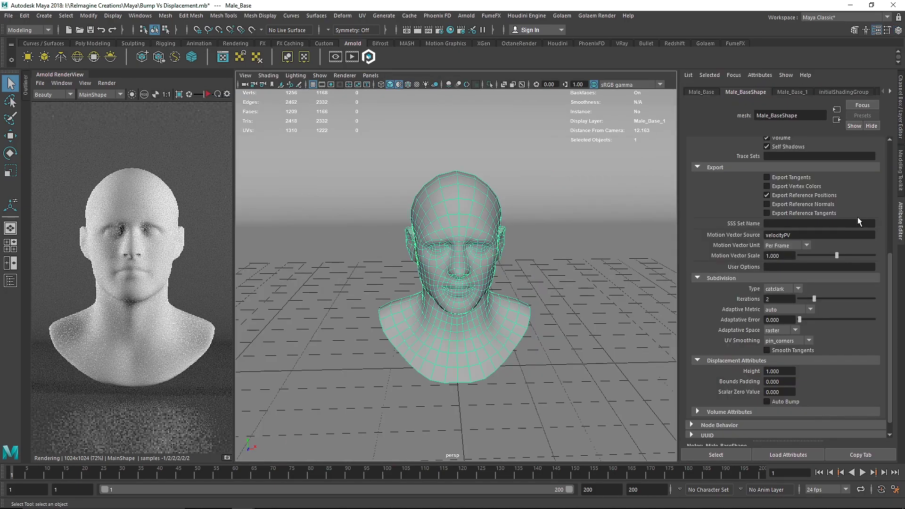
{"action": "left_click", "coordinate": [783, 289]}
{"action": "left_click", "coordinate": [778, 305]}
{"action": "left_click_drag", "start_coordinate": [231, 190], "coordinate": [393, 190]}
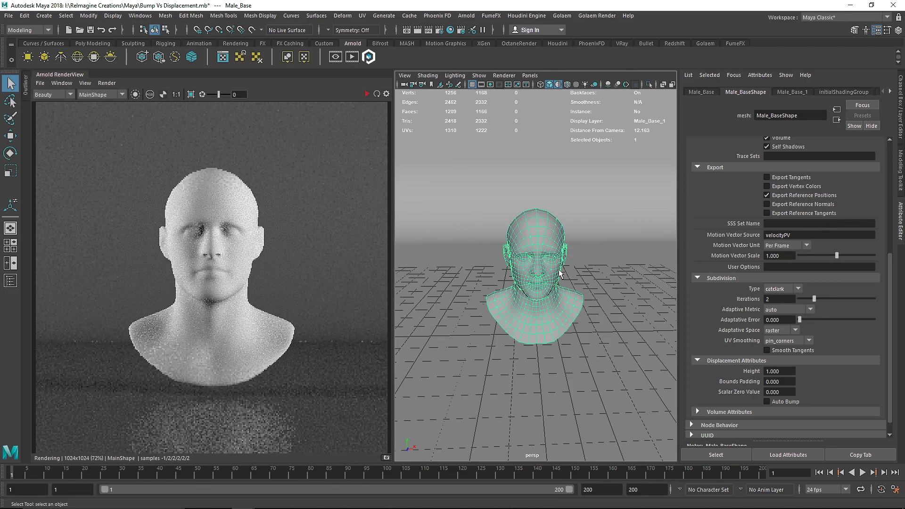
- Assign a new aiStandardSurface material to the bust and name it Base
{"action": "right_click_drag", "start_coordinate": [539, 242], "coordinate": [537, 484]}
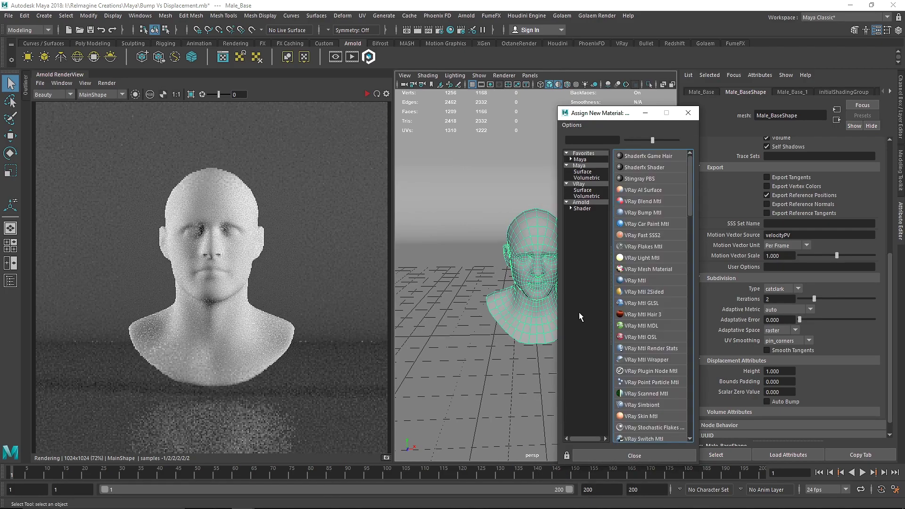
{"action": "left_click", "coordinate": [594, 210]}
{"action": "left_click", "coordinate": [642, 222]}
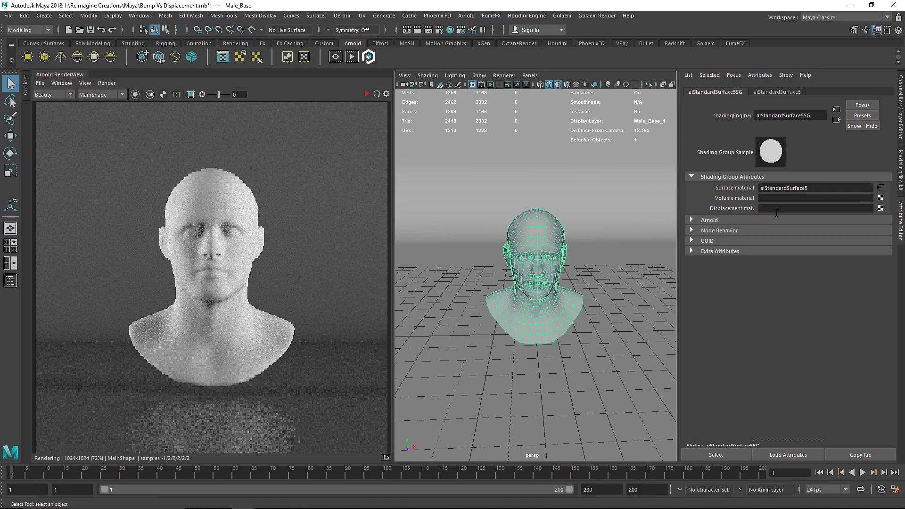
{"action": "left_click", "coordinate": [777, 92]}
{"action": "double_click", "coordinate": [801, 116]}
{"action": "type", "text": "Base"}
{"action": "key", "text": "Return"}
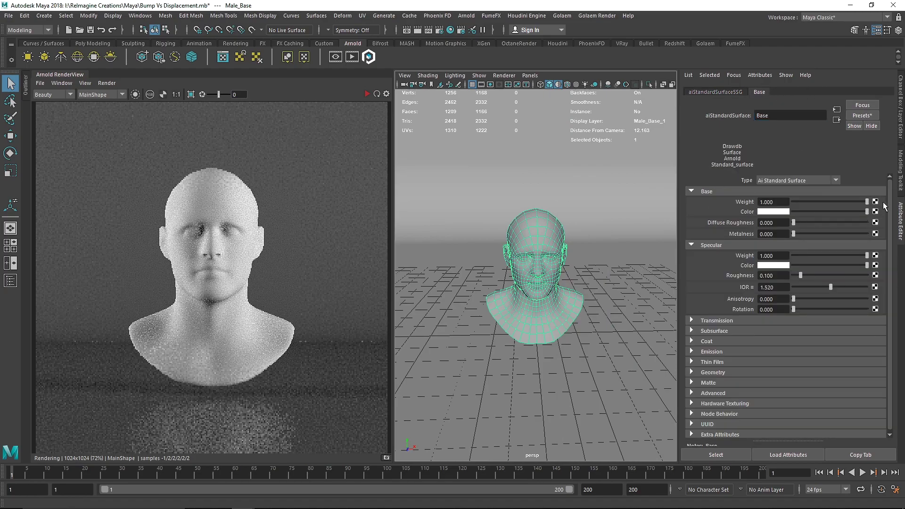
- Give the Base material a dark grey color, a specular weight of 0.2 and a specular roughness of 0.5
{"action": "left_click", "coordinate": [797, 212]}
{"action": "left_click", "coordinate": [774, 234]}
{"action": "left_click_drag", "start_coordinate": [777, 256], "coordinate": [736, 256]}
{"action": "type", "text": "..2"}
{"action": "key", "text": "Tab"}
{"action": "type", "text": ".5"}
{"action": "key", "text": "Return"}
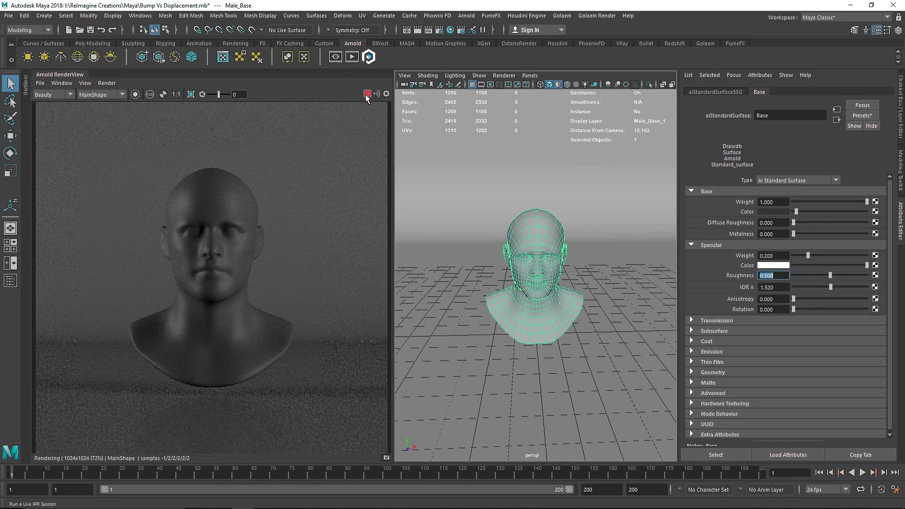
- Close the Arnold render view and graph the Base material's network in the Hypershade, moving its shading group aside
{"action": "right_click", "coordinate": [74, 75]}
{"action": "left_click", "coordinate": [118, 112]}
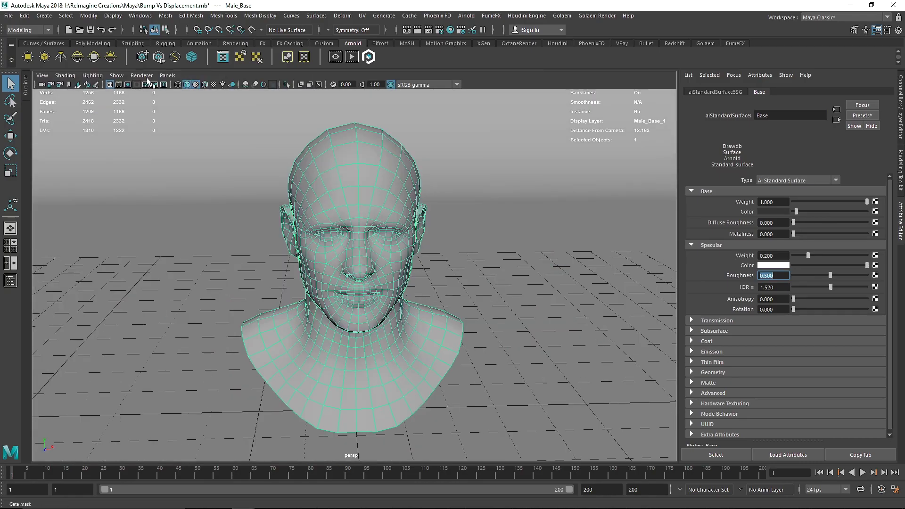
{"action": "left_click", "coordinate": [450, 29]}
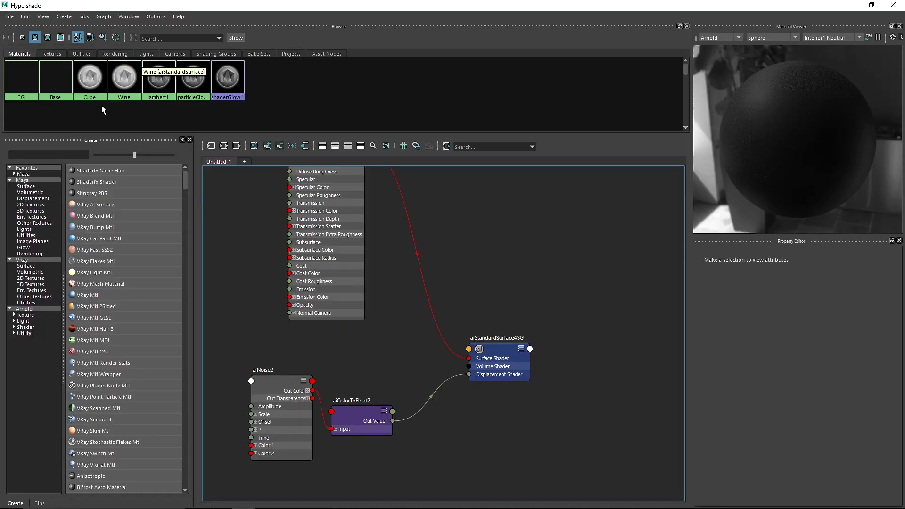
{"action": "left_click", "coordinate": [55, 80]}
{"action": "right_click_drag", "start_coordinate": [58, 81], "coordinate": [69, 116]}
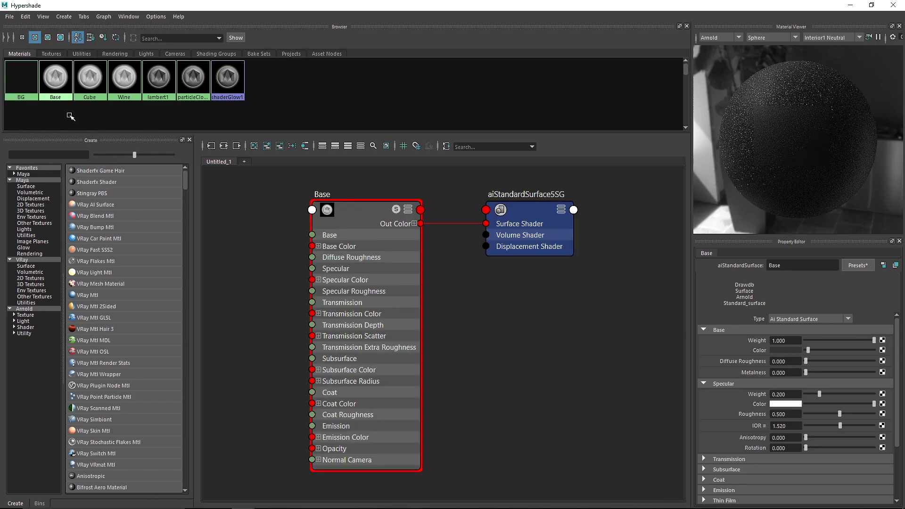
{"action": "middle_click_drag", "start_coordinate": [579, 291], "coordinate": [626, 313], "text": "alt"}
{"action": "left_click_drag", "start_coordinate": [612, 265], "coordinate": [659, 328]}
{"action": "scroll", "coordinate": [521, 245], "scroll_direction": "down", "scroll_amount": 2}
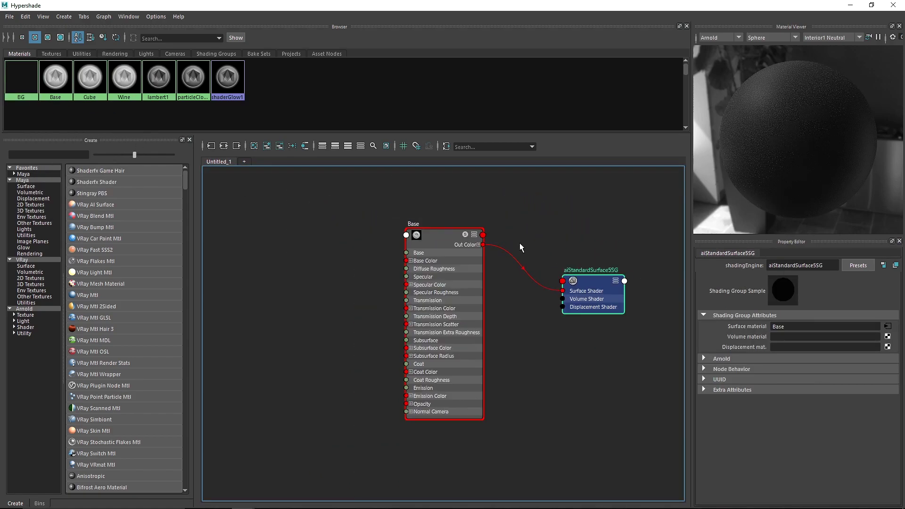
{"action": "middle_click_drag", "start_coordinate": [520, 243], "coordinate": [547, 238], "text": "alt"}
{"action": "middle_click_drag", "start_coordinate": [340, 194], "coordinate": [370, 202], "text": "alt"}
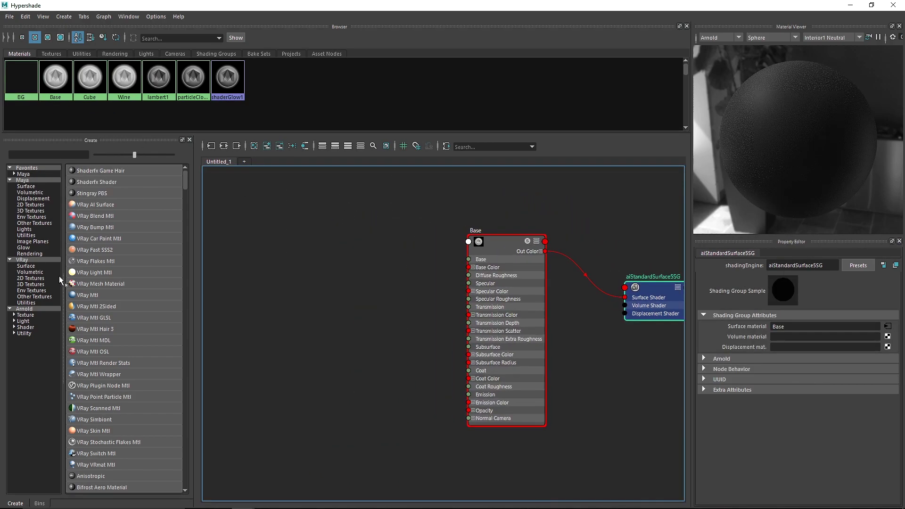
- Search the node library for noise and create a Maya Simplex Noise texture beside the Base material
{"action": "left_click", "coordinate": [21, 309]}
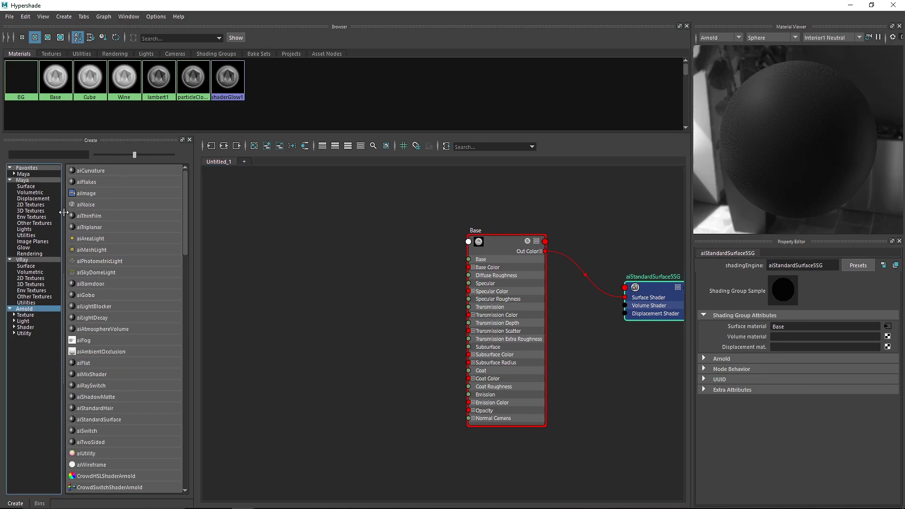
{"action": "left_click", "coordinate": [33, 156]}
{"action": "type", "text": "noise"}
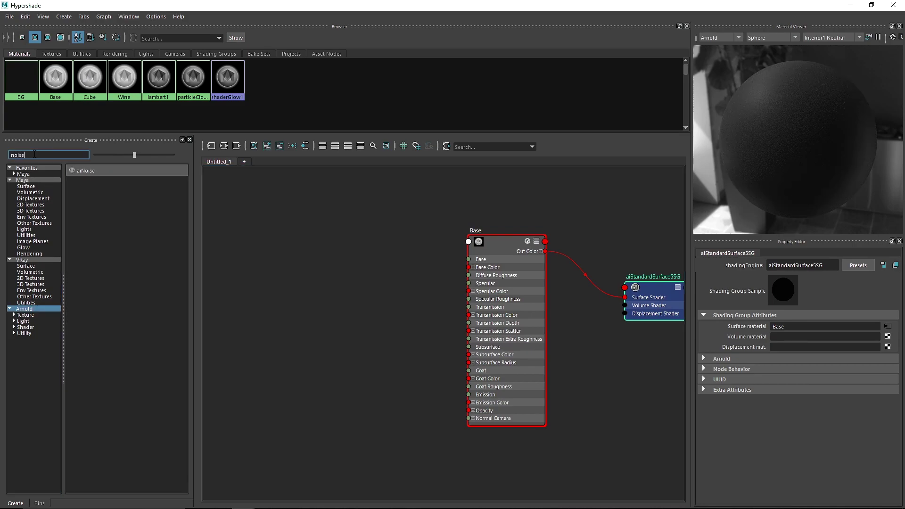
{"action": "left_click", "coordinate": [33, 181]}
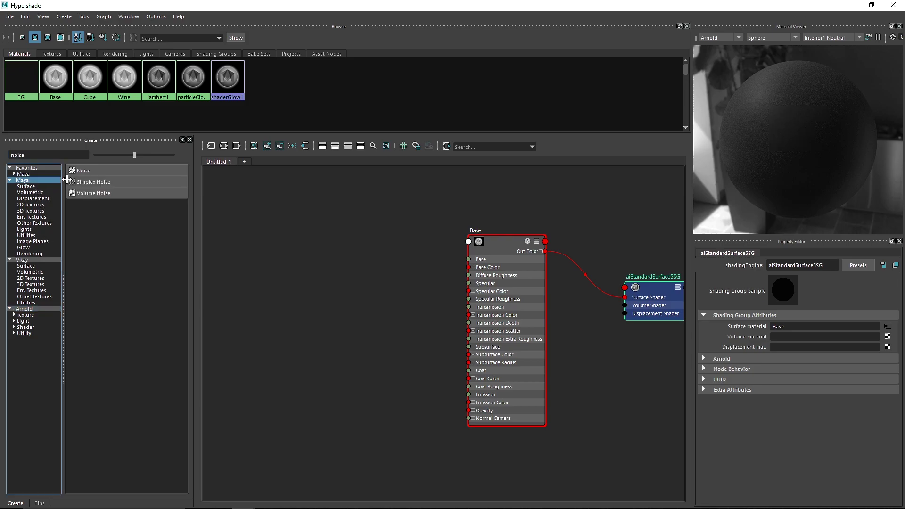
{"action": "left_click", "coordinate": [91, 183]}
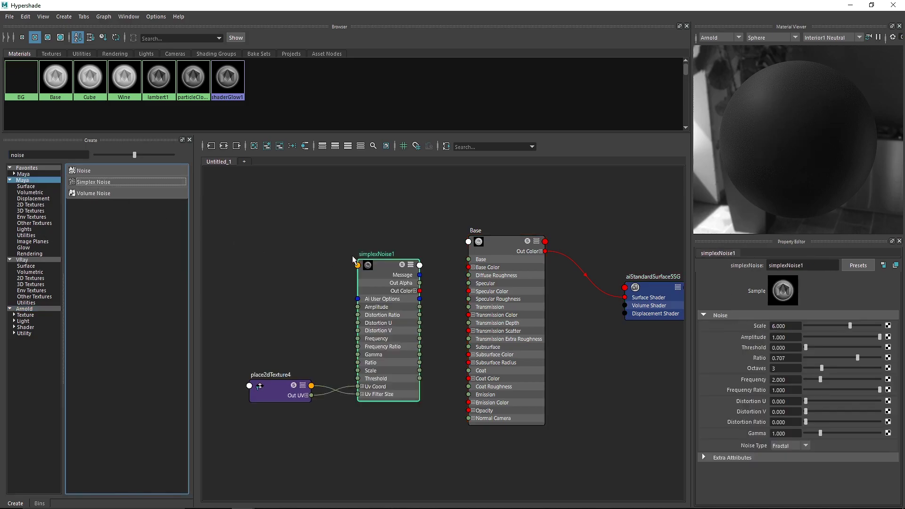
{"action": "left_click_drag", "start_coordinate": [419, 291], "coordinate": [468, 419]}
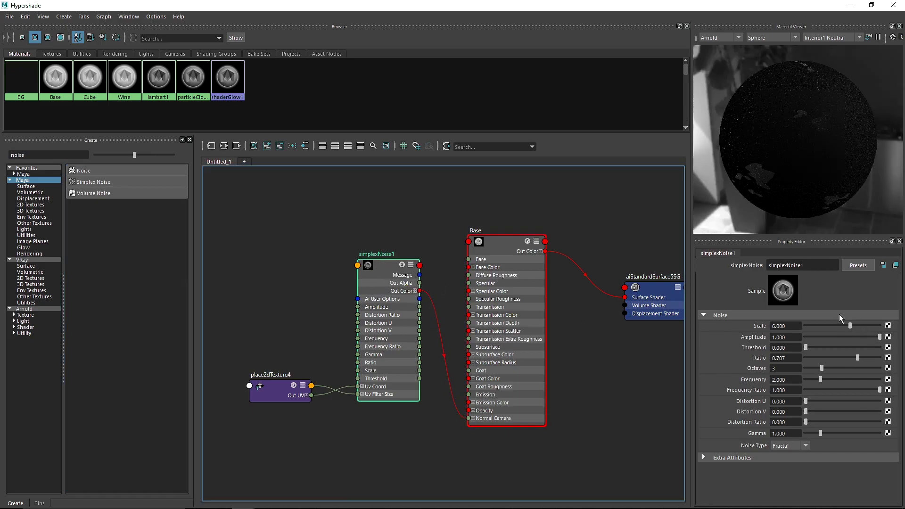
{"action": "left_click_drag", "start_coordinate": [835, 329], "coordinate": [868, 334]}
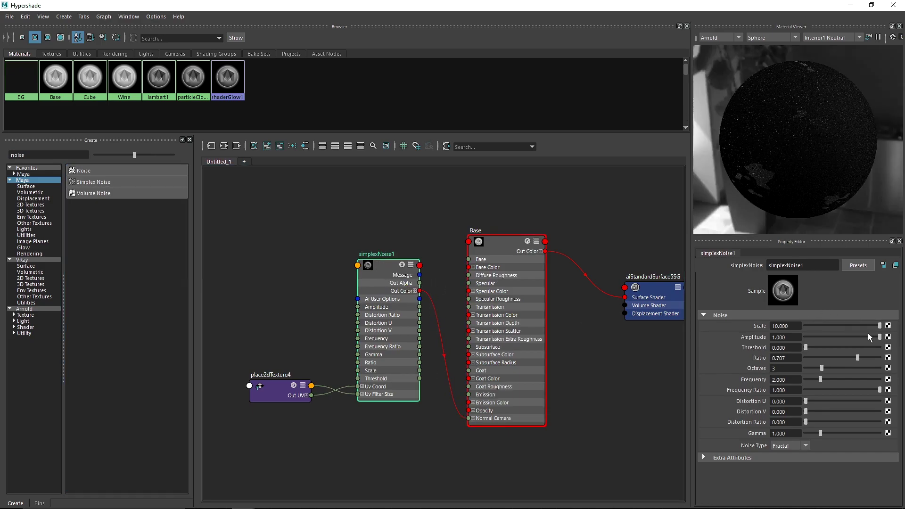
{"action": "left_click", "coordinate": [446, 364]}
{"action": "key", "text": "Delete"}
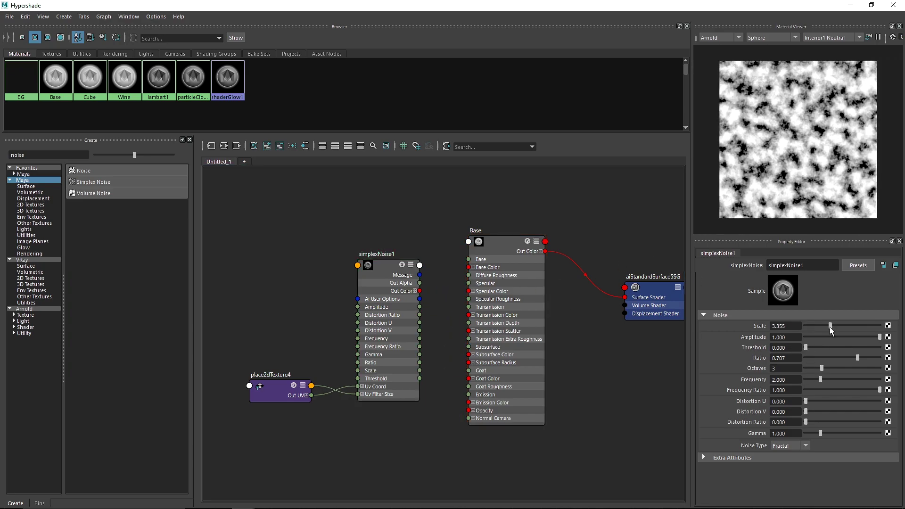
- Set the simplex noise to scale 3, threshold 0.155, octaves 10 and gamma 0.065
{"action": "left_click", "coordinate": [829, 326]}
{"action": "double_click", "coordinate": [784, 326]}
{"action": "type", "text": "3"}
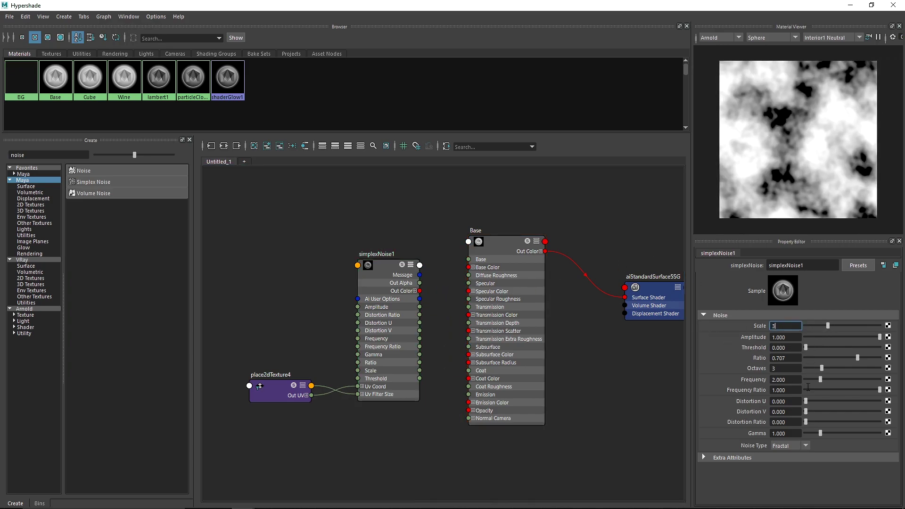
{"action": "left_click_drag", "start_coordinate": [820, 433], "coordinate": [812, 433]}
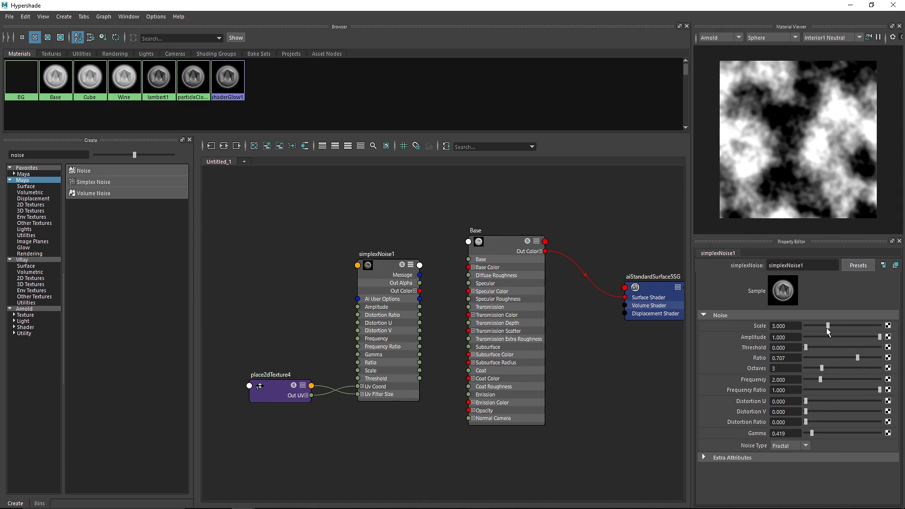
{"action": "left_click_drag", "start_coordinate": [807, 347], "coordinate": [887, 369]}
{"action": "left_click_drag", "start_coordinate": [812, 432], "coordinate": [807, 435]}
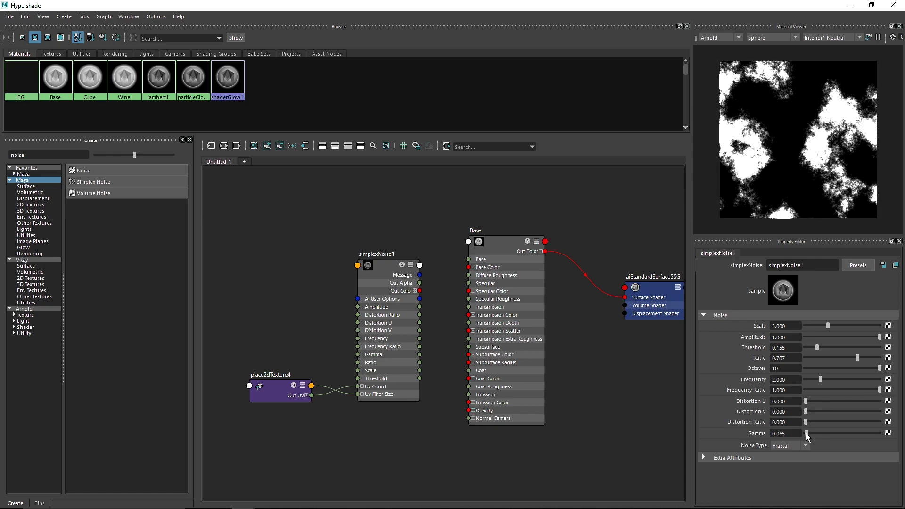
- Connect the simplex noise's Out Color to Base's Normal Camera and move the noise and placement nodes away from the material
{"action": "left_click_drag", "start_coordinate": [419, 291], "coordinate": [469, 419]}
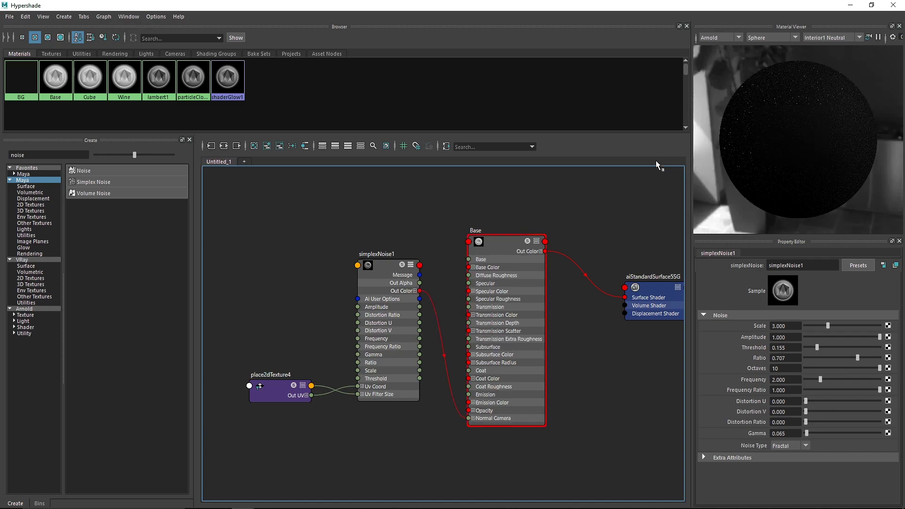
{"action": "left_click", "coordinate": [509, 242]}
{"action": "middle_click_drag", "start_coordinate": [301, 202], "coordinate": [419, 194], "text": "alt"}
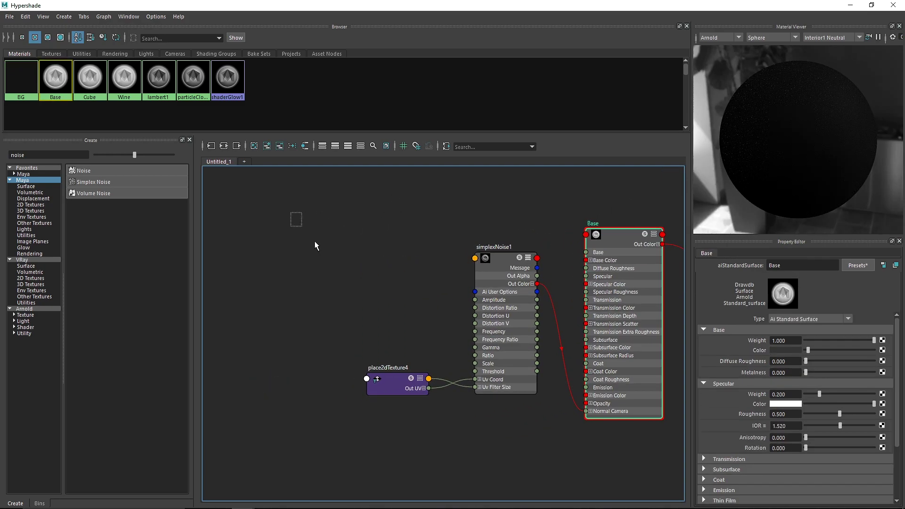
{"action": "left_click_drag", "start_coordinate": [292, 214], "coordinate": [523, 436]}
{"action": "left_click_drag", "start_coordinate": [487, 261], "coordinate": [402, 288]}
- Search the Arnold nodes for bump and create an aiBump2d node between the noise and the Base material
{"action": "left_click_drag", "start_coordinate": [30, 155], "coordinate": [0, 155]}
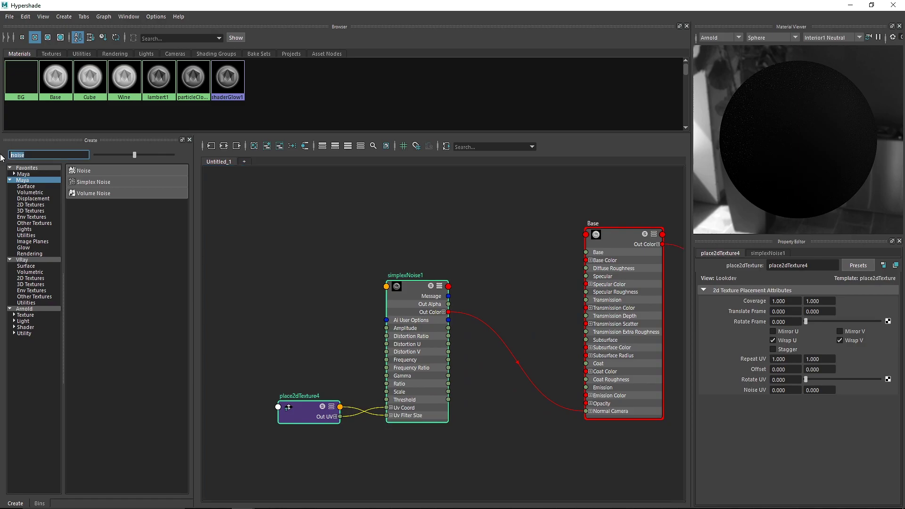
{"action": "type", "text": "bump"}
{"action": "left_click", "coordinate": [31, 315]}
{"action": "left_click", "coordinate": [38, 308]}
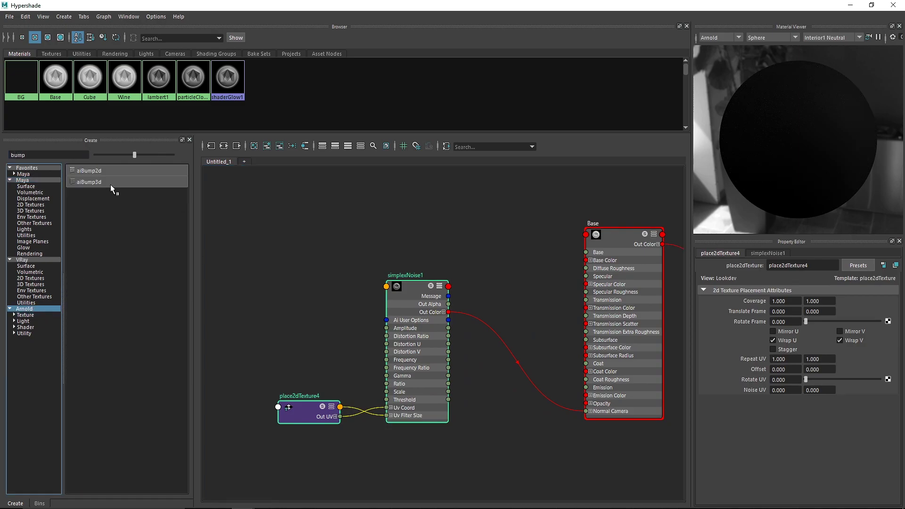
{"action": "left_click", "coordinate": [113, 170]}
- Connect the noise's Out Alpha to the aiBump2d Bump Map and the bump's Out Value to Base's Normal Camera
{"action": "left_click_drag", "start_coordinate": [525, 327], "coordinate": [448, 304]}
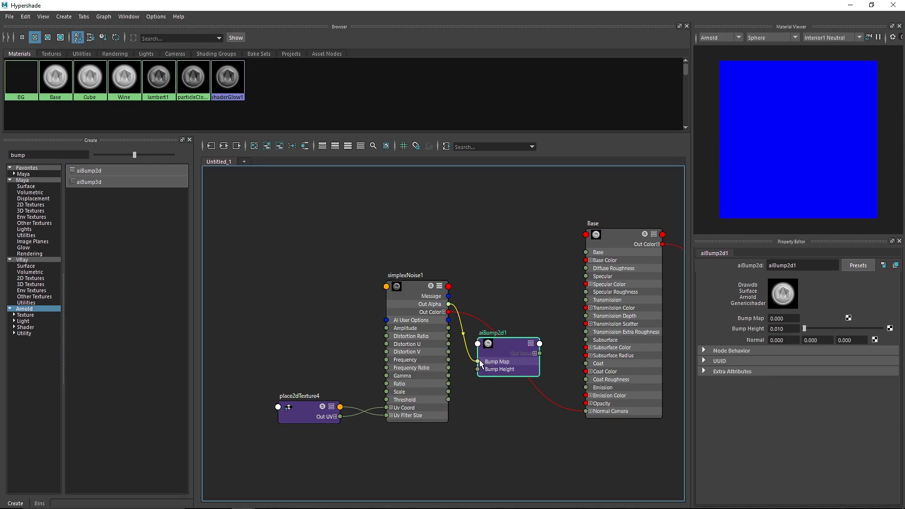
{"action": "left_click_drag", "start_coordinate": [479, 361], "coordinate": [479, 361]}
{"action": "left_click_drag", "start_coordinate": [540, 353], "coordinate": [589, 411]}
{"action": "middle_click_drag", "start_coordinate": [534, 295], "coordinate": [447, 314], "text": "alt"}
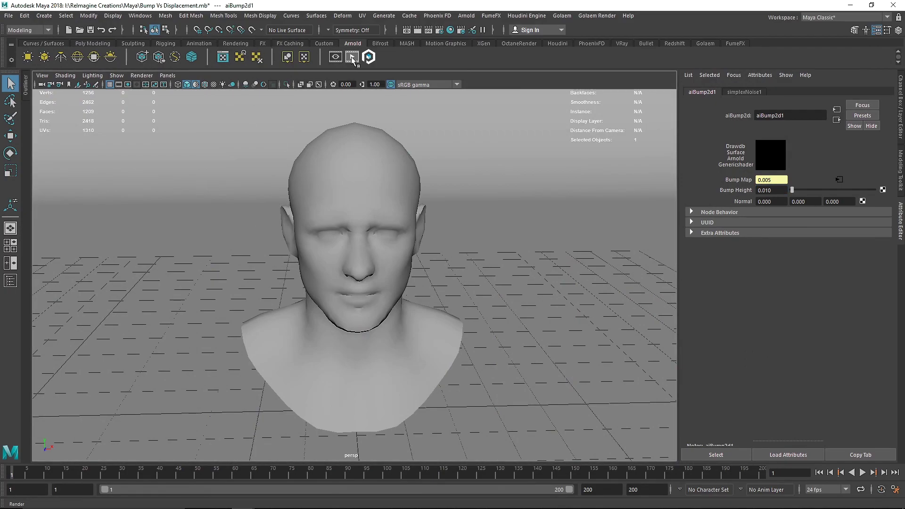
- Render the bust in the Arnold render view and examine the bump on its face and neck up close
{"action": "left_click", "coordinate": [352, 57]}
{"action": "left_click", "coordinate": [367, 94]}
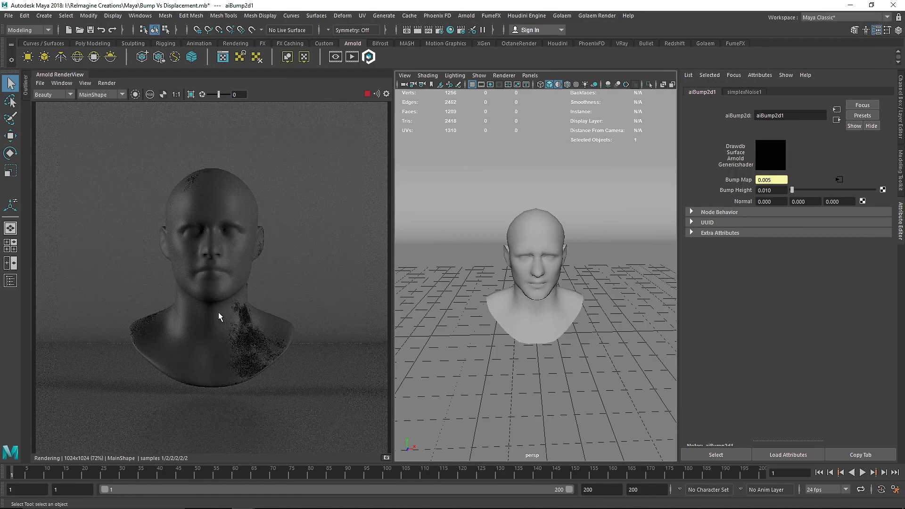
{"action": "scroll", "coordinate": [245, 337], "scroll_direction": "up", "scroll_amount": 5}
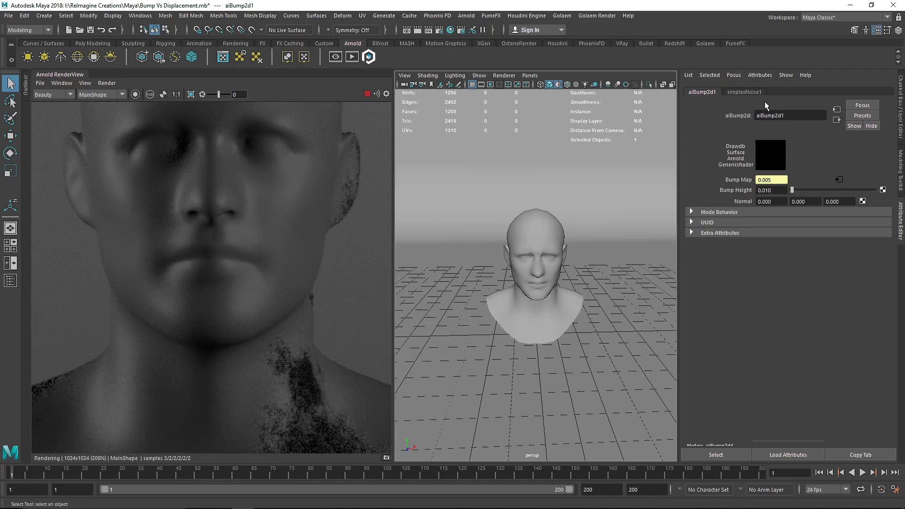
- Try a gamma of 0.633 on the simplex noise and return it to 0.361
{"action": "left_click", "coordinate": [754, 92]}
{"action": "left_click_drag", "start_coordinate": [800, 296], "coordinate": [803, 296]}
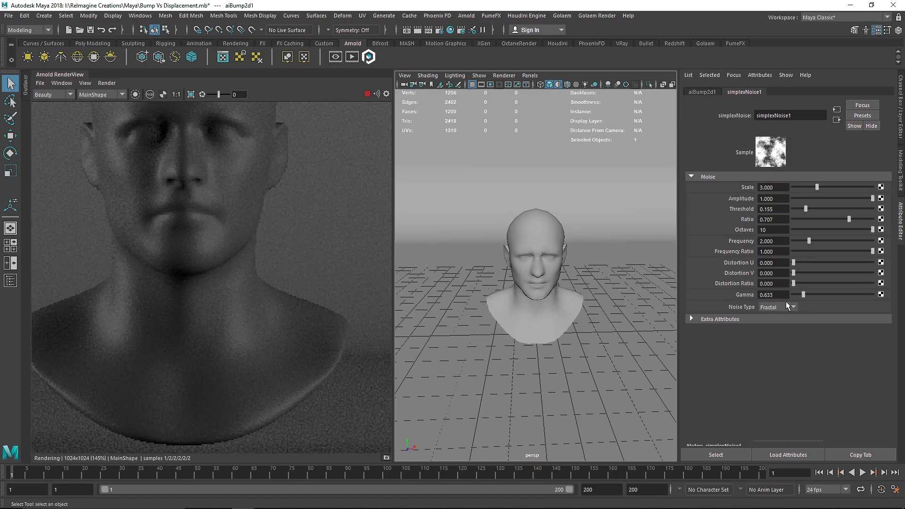
{"action": "key", "text": "ctrl+z"}
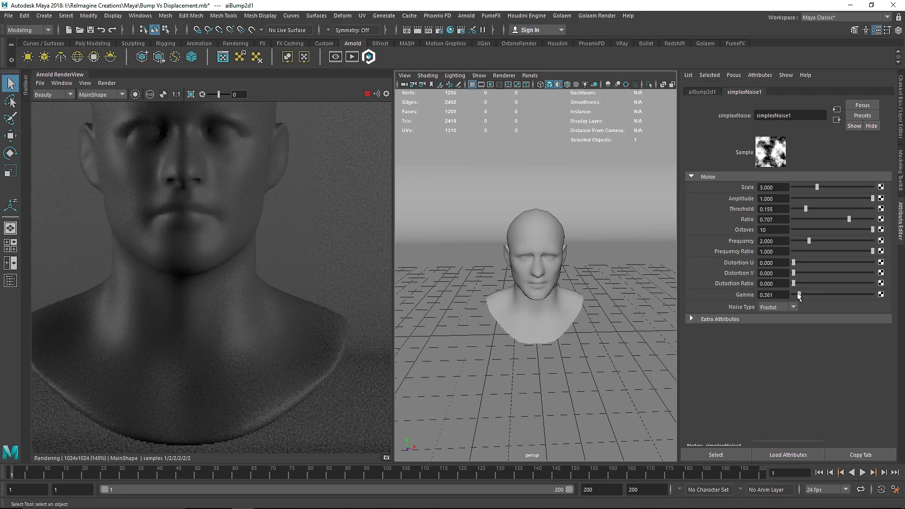
- Try gamma values of 0.181 and 0.301 on the simplex noise, leaving it at 0.181
{"action": "left_click_drag", "start_coordinate": [799, 293], "coordinate": [796, 293]}
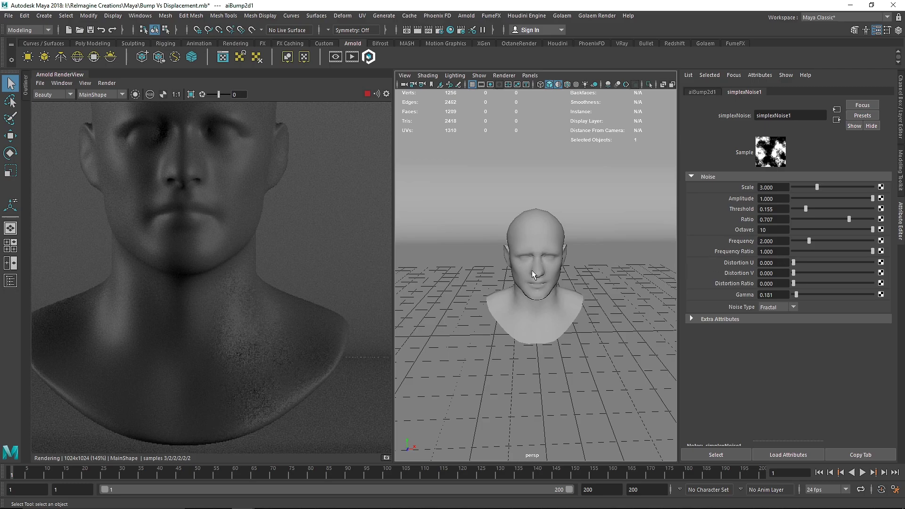
{"action": "left_click_drag", "start_coordinate": [797, 292], "coordinate": [799, 293]}
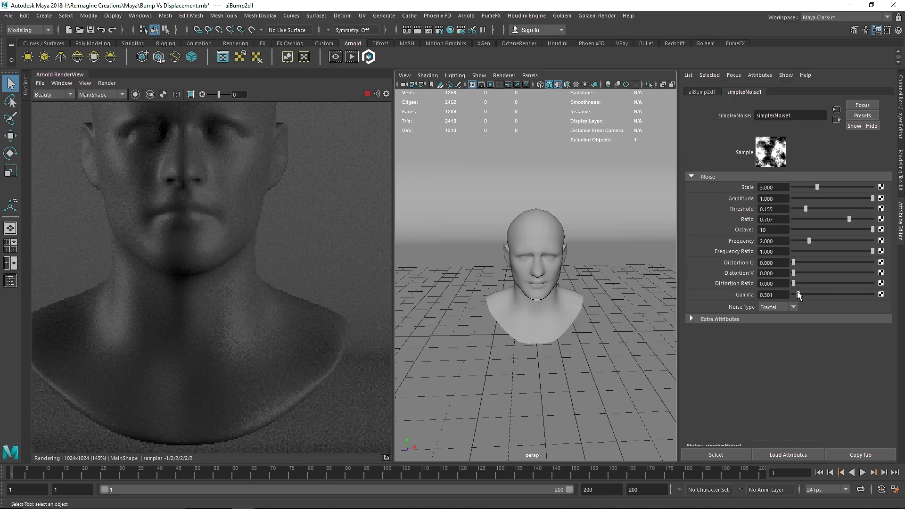
{"action": "left_click_drag", "start_coordinate": [799, 293], "coordinate": [796, 294]}
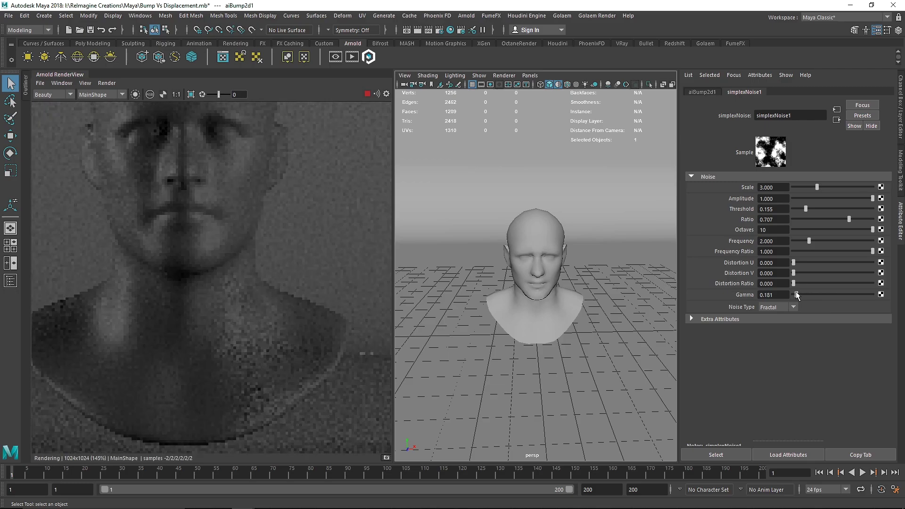
- Limit the render to a crop region over the bust's shoulder and examine the bump there up close
{"action": "left_click_drag", "start_coordinate": [208, 308], "coordinate": [312, 418]}
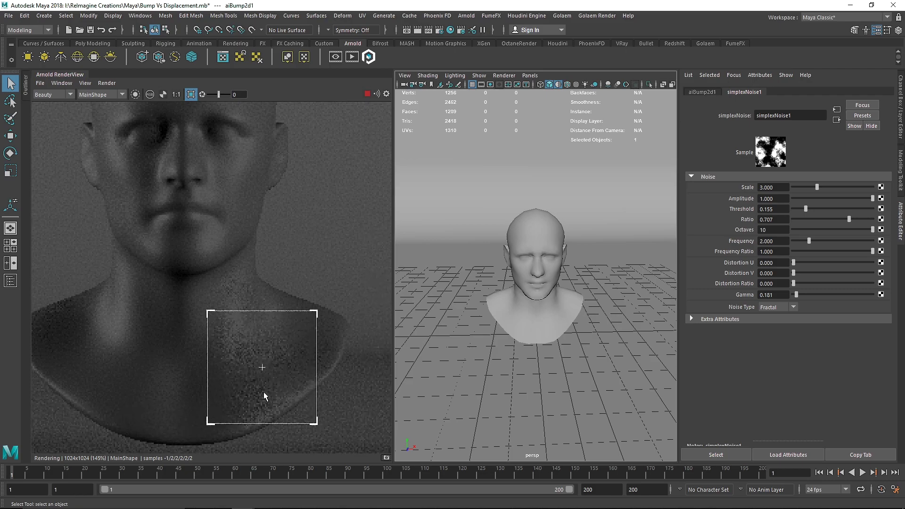
{"action": "scroll", "coordinate": [263, 393], "scroll_direction": "up", "scroll_amount": 2}
{"action": "left_click", "coordinate": [297, 406]}
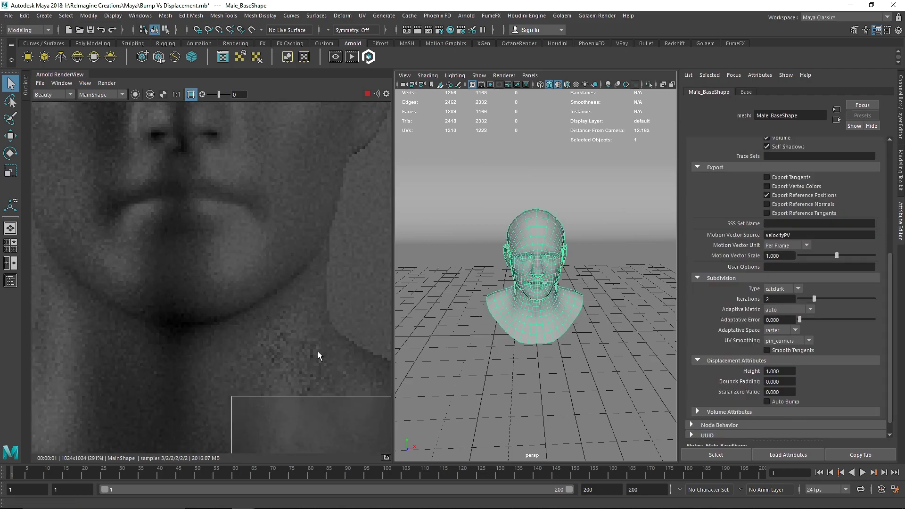
{"action": "scroll", "coordinate": [318, 352], "scroll_direction": "up", "scroll_amount": 2}
- From the bust's Base material, open the simplex noise behind its bump mapping and set gamma to 0.090 and threshold to 0.223
{"action": "left_click", "coordinate": [517, 257]}
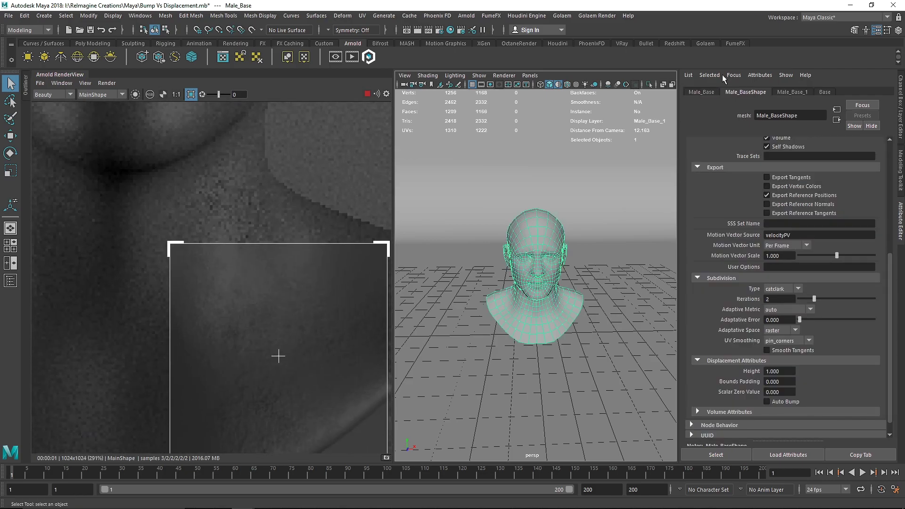
{"action": "left_click", "coordinate": [824, 91]}
{"action": "left_click", "coordinate": [769, 243]}
{"action": "left_click", "coordinate": [767, 370]}
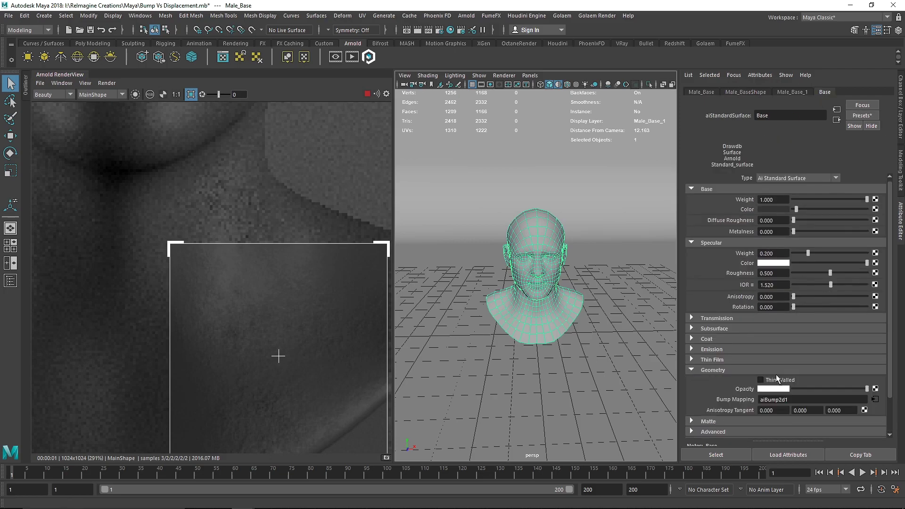
{"action": "left_click", "coordinate": [875, 400]}
{"action": "left_click", "coordinate": [707, 92]}
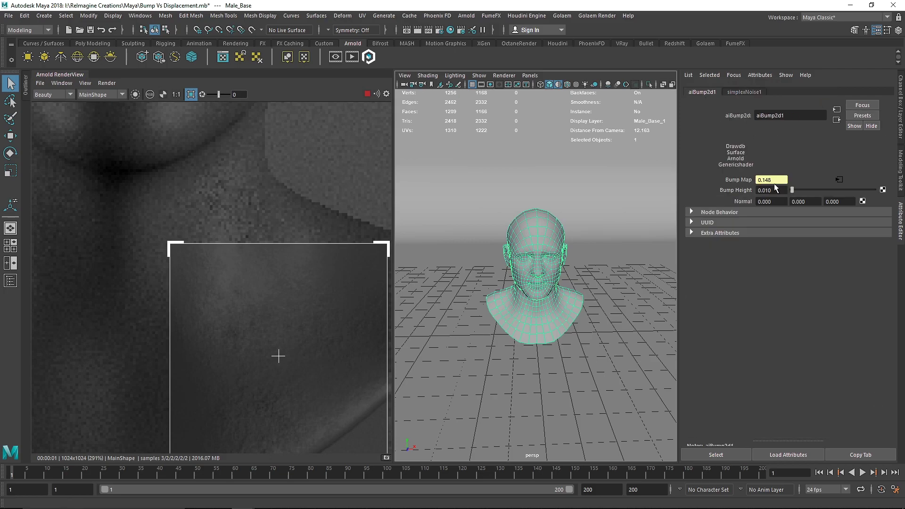
{"action": "left_click", "coordinate": [743, 92]}
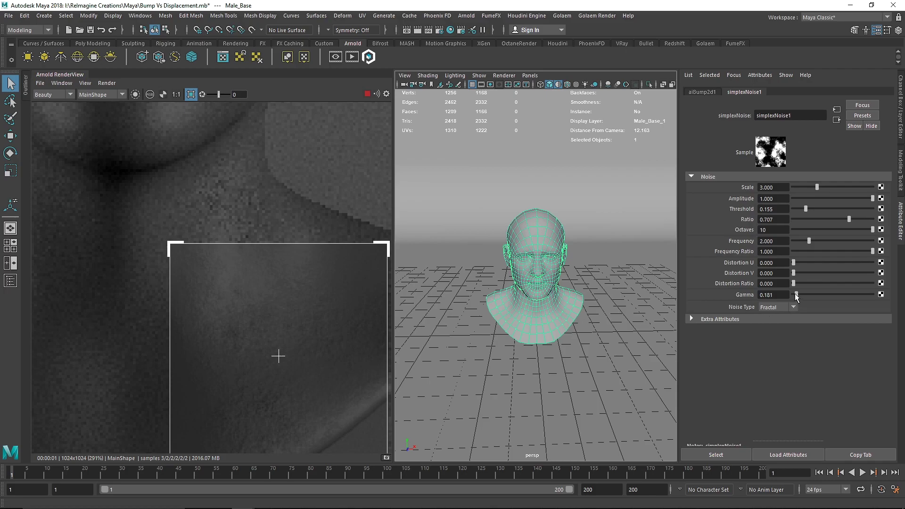
{"action": "left_click_drag", "start_coordinate": [796, 297], "coordinate": [795, 297]}
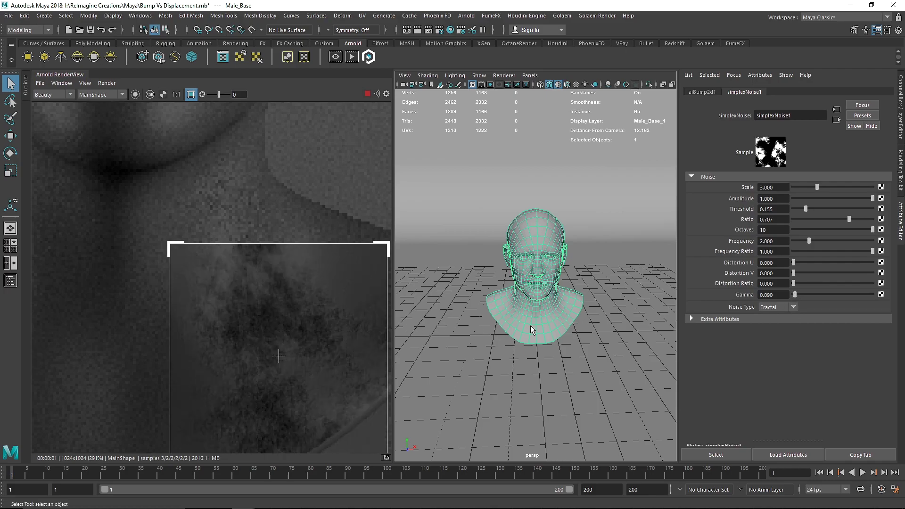
{"action": "mouse_move", "coordinate": [806, 208]}
{"action": "left_mouse_down"}
{"action": "mouse_move", "coordinate": [836, 208]}
{"action": "mouse_move", "coordinate": [810, 209]}
{"action": "left_mouse_up"}
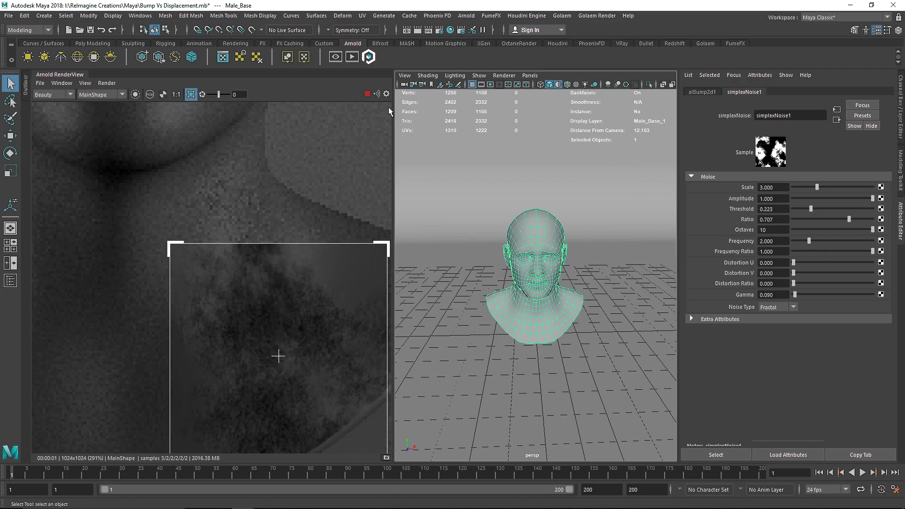
- Set the simplex noise scale to 6 with rendering stopped, and render the whole bust without the crop region
{"action": "left_click", "coordinate": [366, 93]}
{"action": "left_click", "coordinate": [784, 186]}
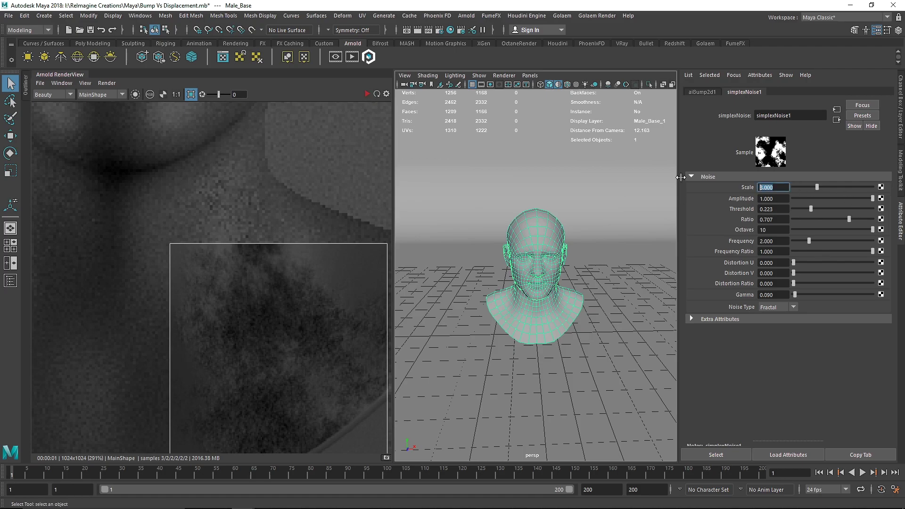
{"action": "type", "text": "6"}
{"action": "key", "text": "Return"}
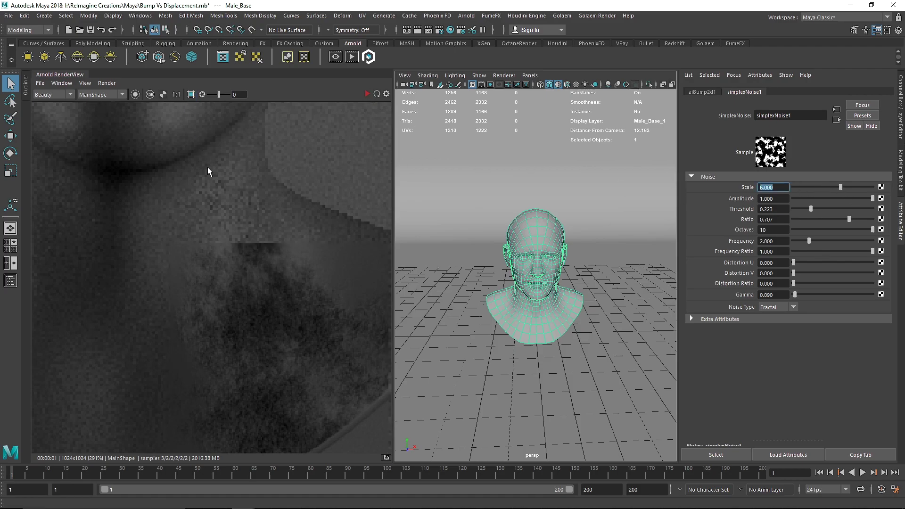
{"action": "scroll", "coordinate": [207, 165], "scroll_direction": "down", "scroll_amount": 2}
{"action": "scroll", "coordinate": [208, 168], "scroll_direction": "down", "scroll_amount": 3}
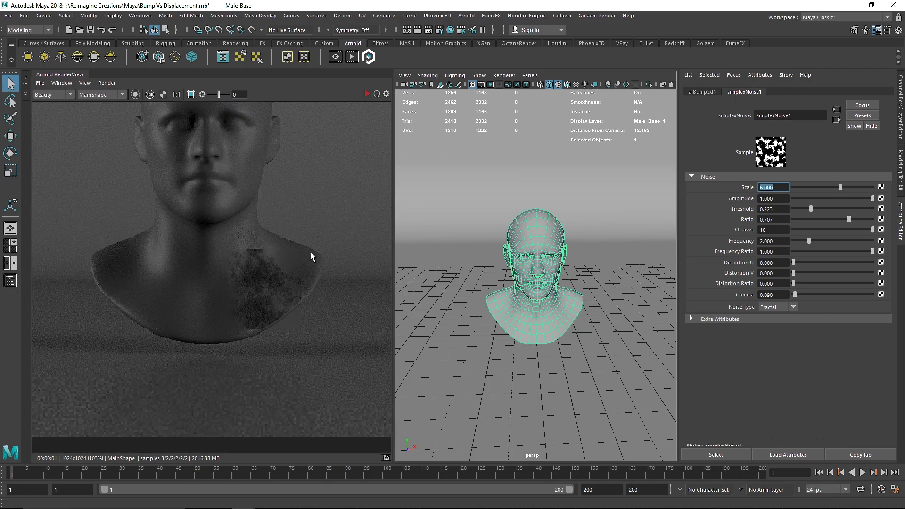
{"action": "left_click", "coordinate": [367, 94]}
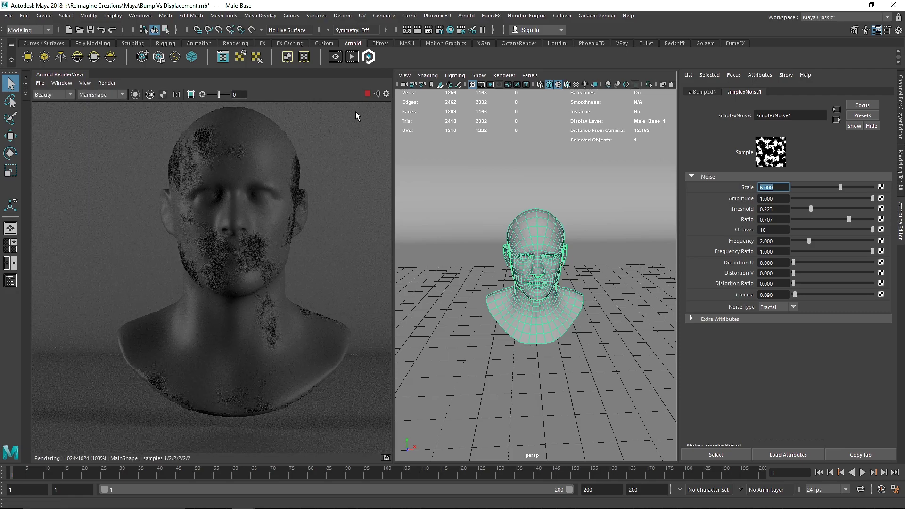
- Set the simplex noise scale to 8 and stop the live render once the bust has updated
{"action": "type", "text": "8"}
{"action": "key", "text": "Return"}
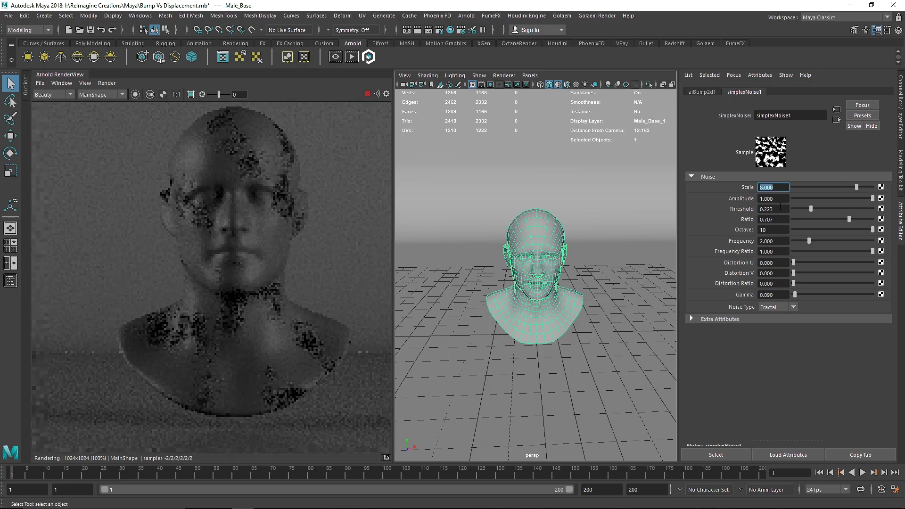
{"action": "left_click", "coordinate": [367, 94]}
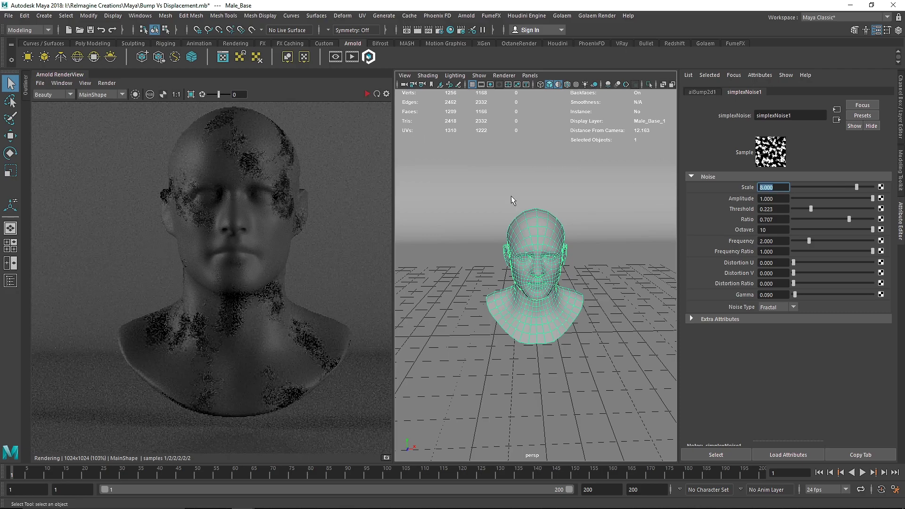
- In the Hypershade, delete the aiBump2d node between the simplex noise and the Base material
{"action": "left_click", "coordinate": [447, 31]}
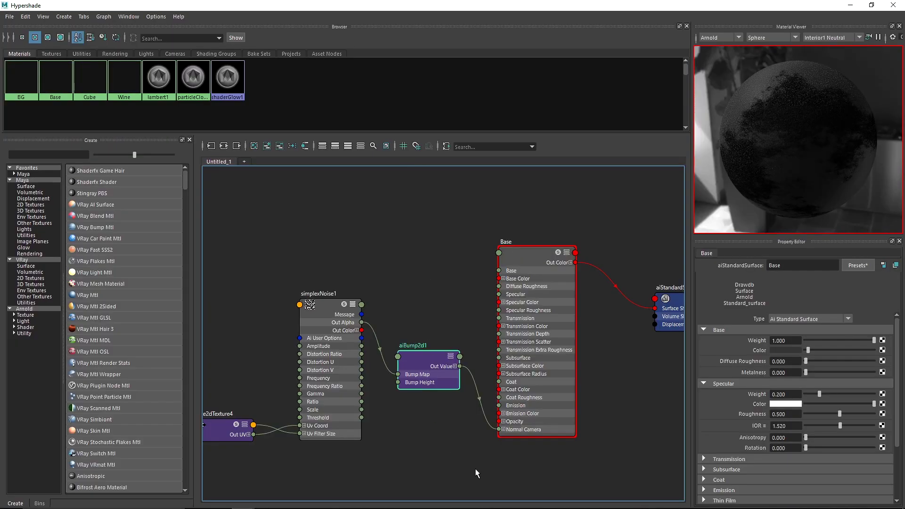
{"action": "key", "text": "Delete"}
{"action": "middle_click_drag", "start_coordinate": [374, 343], "coordinate": [291, 229], "text": "alt"}
{"action": "scroll", "coordinate": [309, 233], "scroll_direction": "down", "scroll_amount": 5}
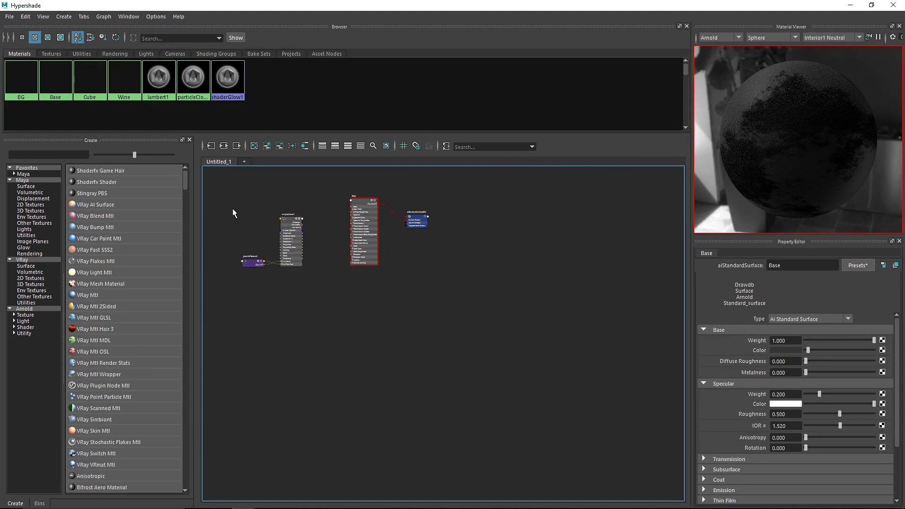
- Move the noise and shading group nodes below Base, connect the noise to the group's displacement input and restart the render
{"action": "left_click_drag", "start_coordinate": [246, 213], "coordinate": [303, 275]}
{"action": "left_click_drag", "start_coordinate": [285, 220], "coordinate": [331, 288]}
{"action": "mouse_move", "coordinate": [415, 222]}
{"action": "left_mouse_down"}
{"action": "mouse_move", "coordinate": [422, 237]}
{"action": "mouse_move", "coordinate": [404, 295]}
{"action": "left_mouse_up"}
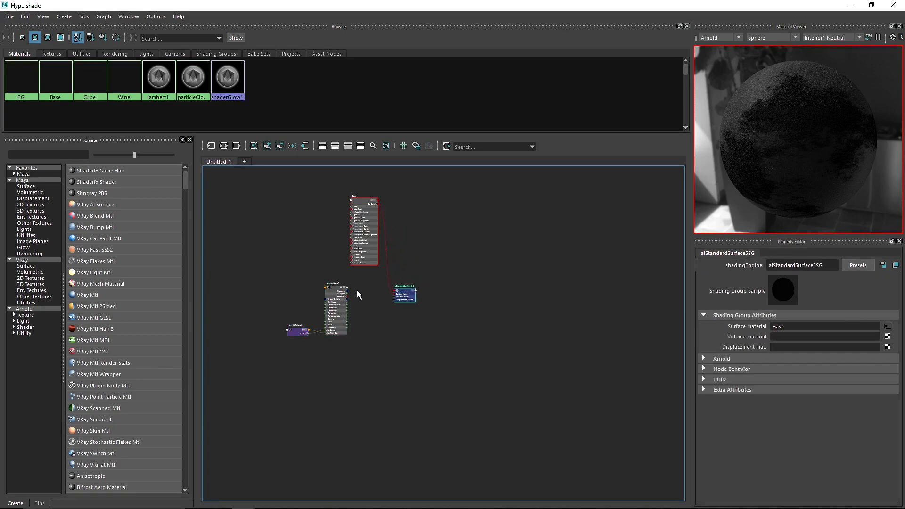
{"action": "scroll", "coordinate": [358, 292], "scroll_direction": "up", "scroll_amount": 5}
{"action": "left_click_drag", "start_coordinate": [327, 306], "coordinate": [459, 314]}
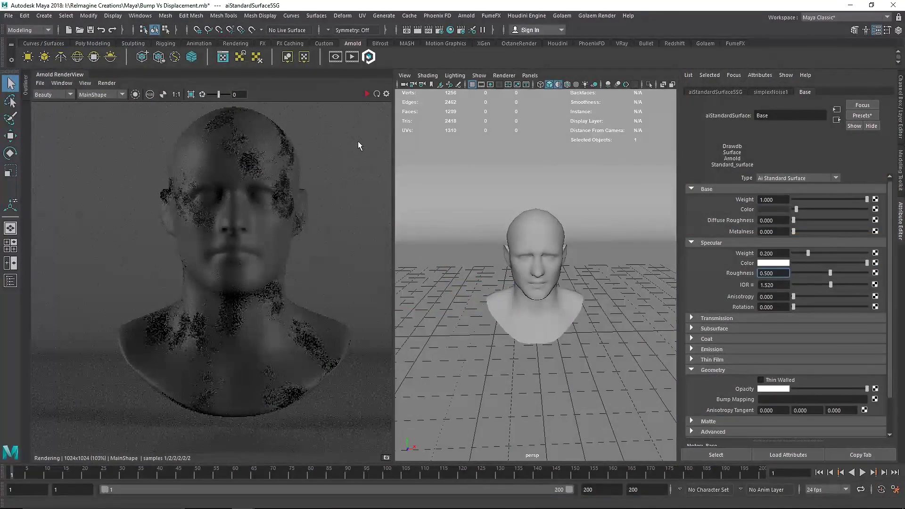
{"action": "left_click", "coordinate": [364, 94]}
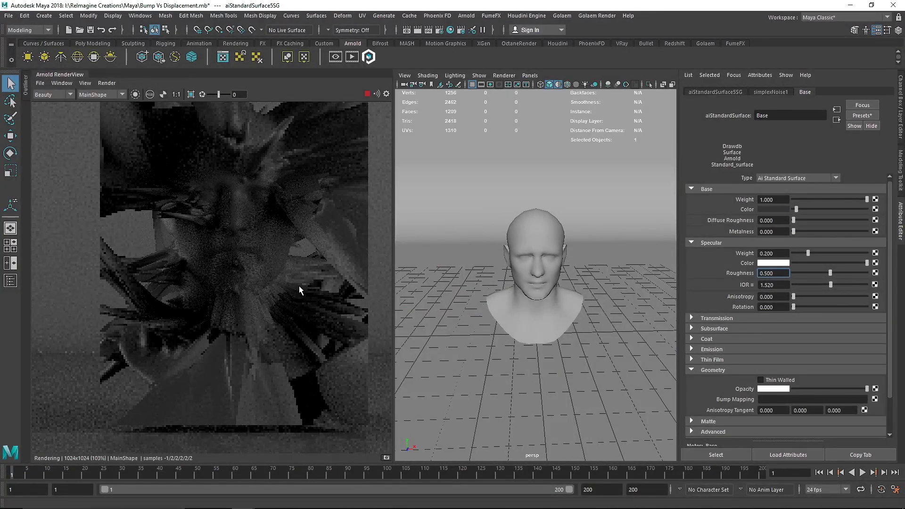
- Set the displacement height of the bust's Male_BaseShape to 0.01
{"action": "left_click", "coordinate": [527, 267]}
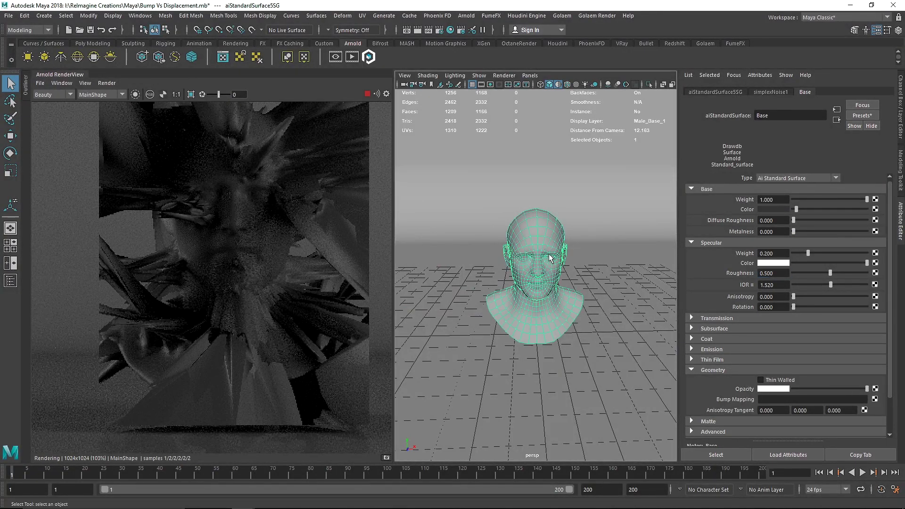
{"action": "left_click", "coordinate": [714, 92]}
{"action": "left_click", "coordinate": [746, 92]}
{"action": "scroll", "coordinate": [725, 342], "scroll_direction": "down", "scroll_amount": 10}
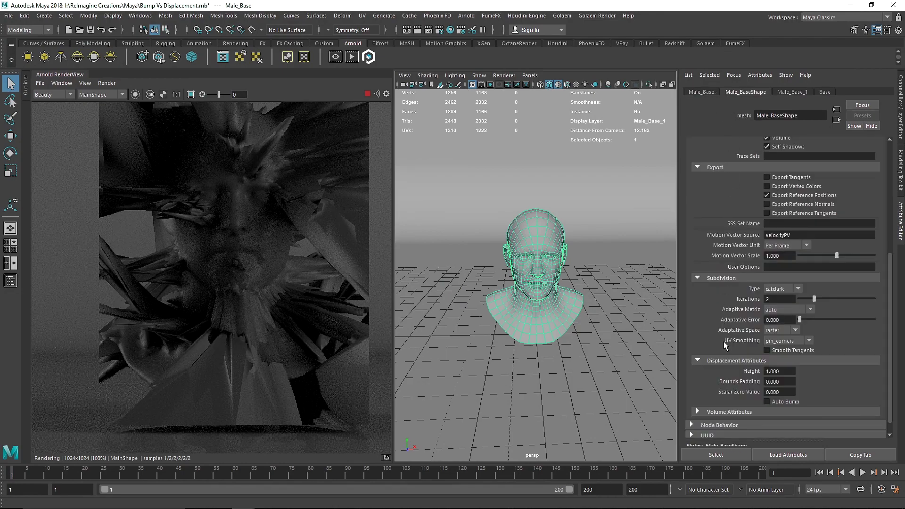
{"action": "double_click", "coordinate": [783, 371]}
{"action": "type", "text": "0.01"}
{"action": "key", "text": "Return"}
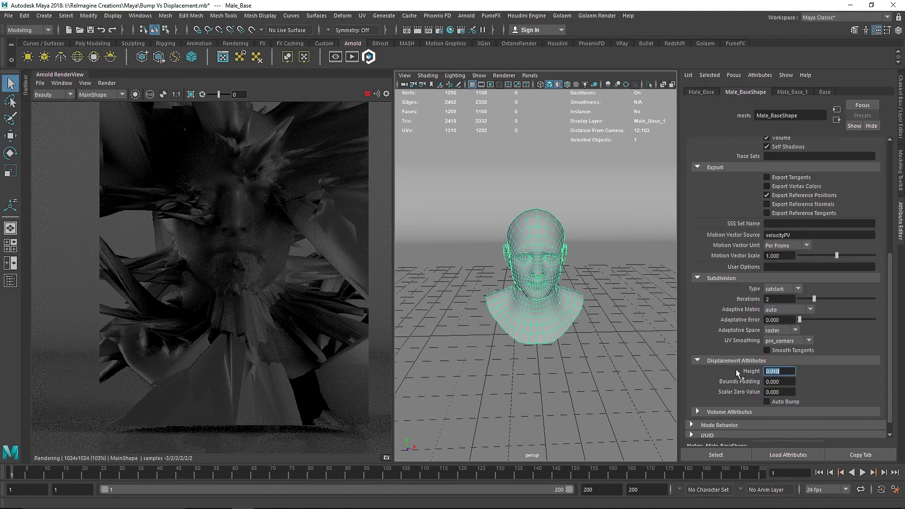
- Turn on Auto Bump for the bust's displacement and update the full scene in the Arnold render view
{"action": "left_click", "coordinate": [766, 402]}
{"action": "left_click", "coordinate": [107, 83]}
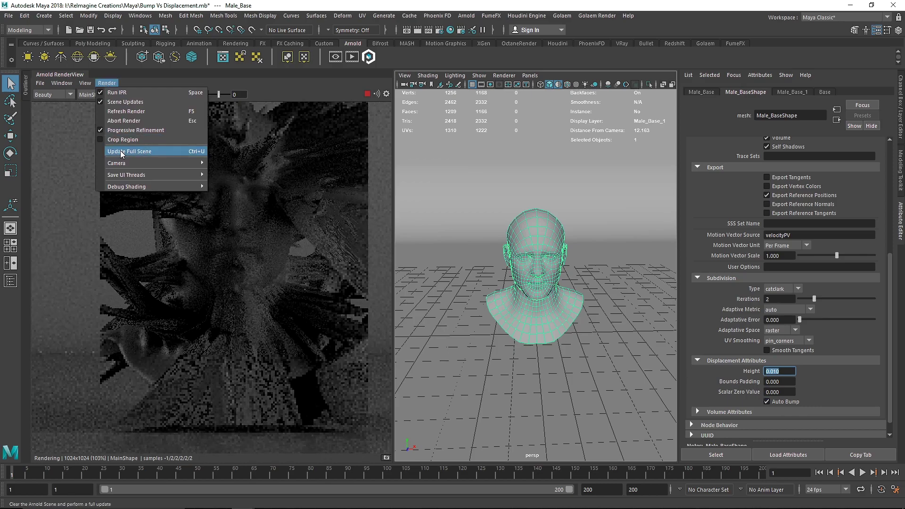
{"action": "left_click", "coordinate": [160, 152]}
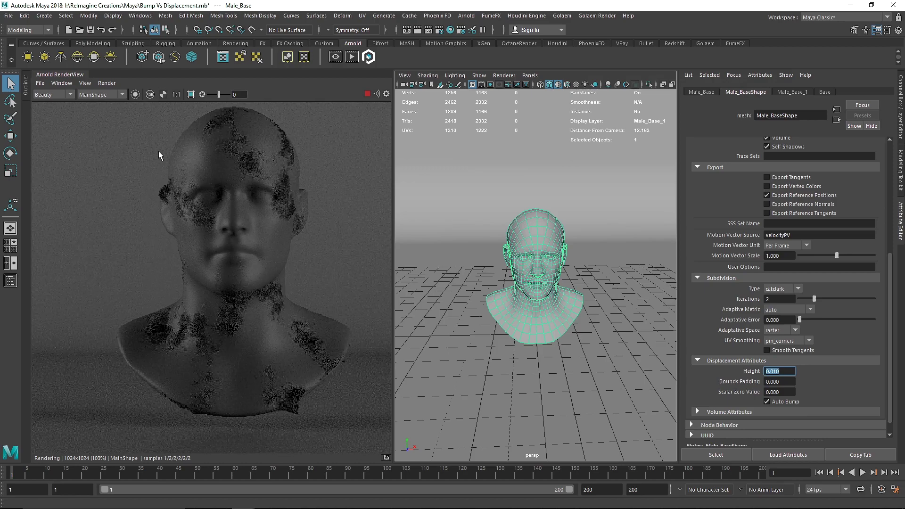
- Switch the Arnold render view to the perspShape camera and show the persp camera in the viewport
{"action": "left_click", "coordinate": [101, 95]}
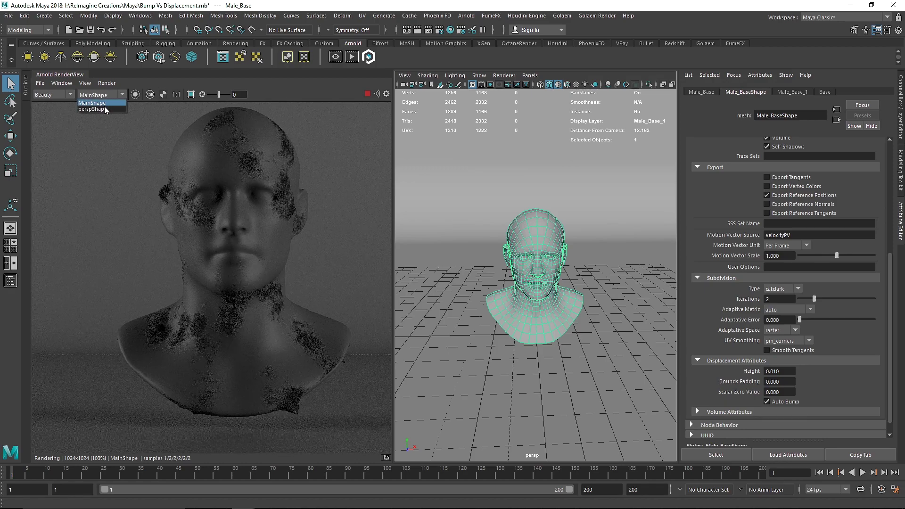
{"action": "left_click", "coordinate": [97, 108]}
{"action": "left_click", "coordinate": [504, 76]}
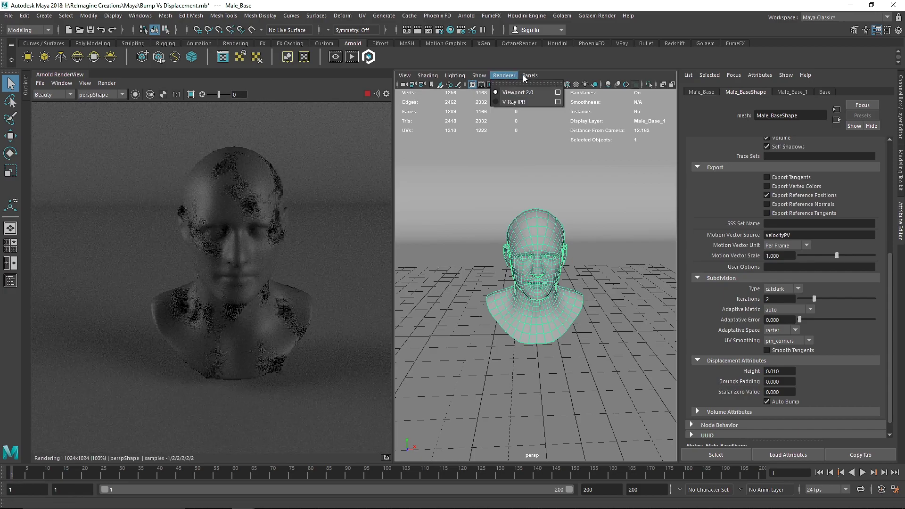
{"action": "mouse_move", "coordinate": [530, 76]}
{"action": "mouse_move", "coordinate": [593, 86]}
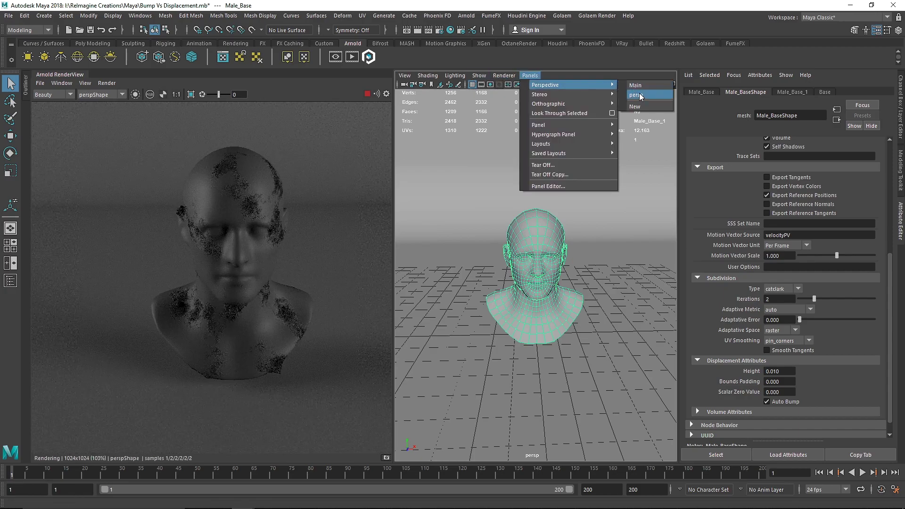
{"action": "left_click", "coordinate": [633, 93]}
- Examine the displaced surface detail on the bust's forehead up close
{"action": "scroll", "coordinate": [545, 247], "scroll_direction": "up", "scroll_amount": 4}
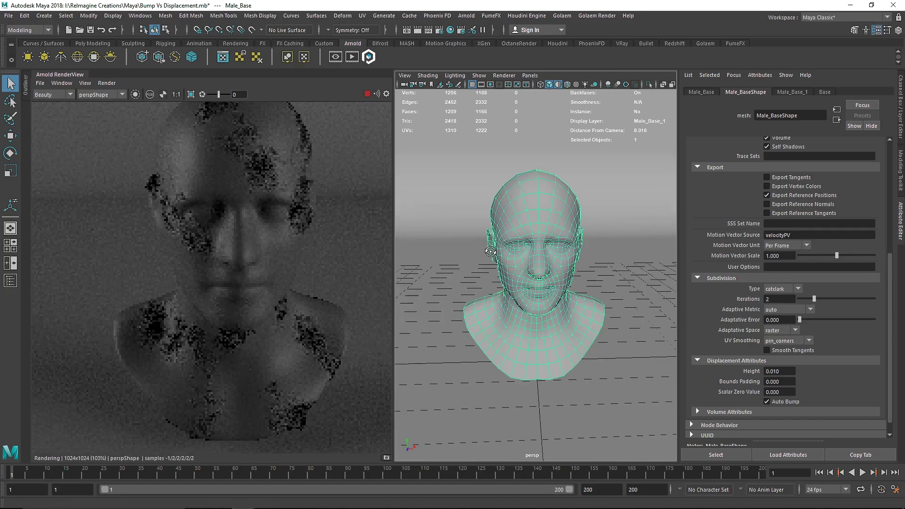
{"action": "left_click_drag", "start_coordinate": [545, 248], "coordinate": [471, 252], "text": "alt"}
{"action": "scroll", "coordinate": [502, 245], "scroll_direction": "up", "scroll_amount": 6}
{"action": "middle_click_drag", "start_coordinate": [506, 248], "coordinate": [542, 335], "text": "alt"}
{"action": "scroll", "coordinate": [541, 334], "scroll_direction": "up", "scroll_amount": 3}
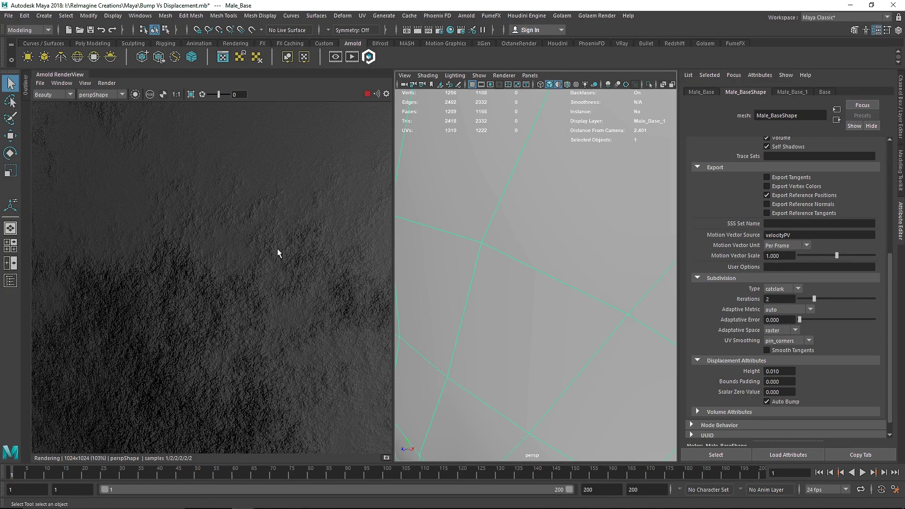
{"action": "middle_click_drag", "start_coordinate": [491, 274], "coordinate": [491, 273], "text": "alt"}
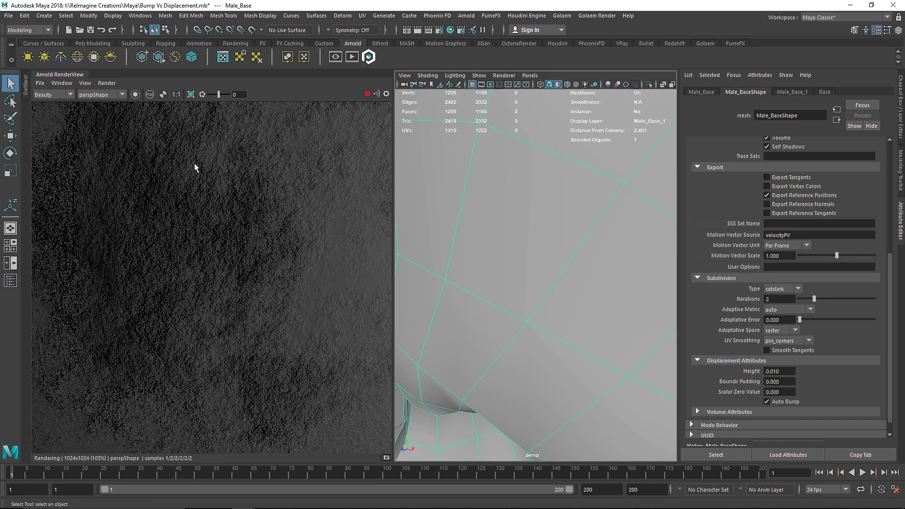
- Examine the displacement along the lower edge of the bust's chest up close
{"action": "scroll", "coordinate": [516, 319], "scroll_direction": "down", "scroll_amount": 5}
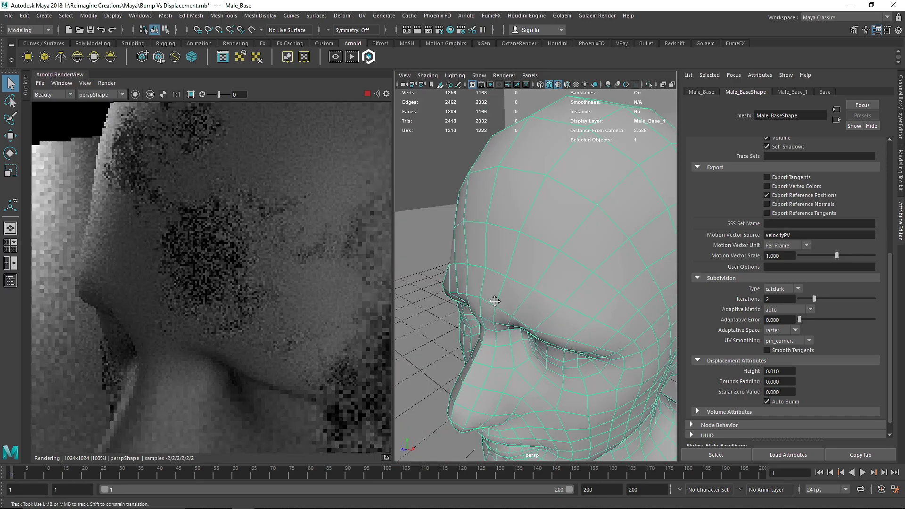
{"action": "middle_click_drag", "start_coordinate": [495, 303], "coordinate": [475, 235], "text": "alt"}
{"action": "middle_click_drag", "start_coordinate": [481, 306], "coordinate": [478, 188], "text": "alt"}
{"action": "left_click_drag", "start_coordinate": [481, 344], "coordinate": [481, 338], "text": "alt"}
{"action": "middle_click_drag", "start_coordinate": [481, 338], "coordinate": [521, 247], "text": "alt"}
{"action": "scroll", "coordinate": [541, 330], "scroll_direction": "up", "scroll_amount": 5}
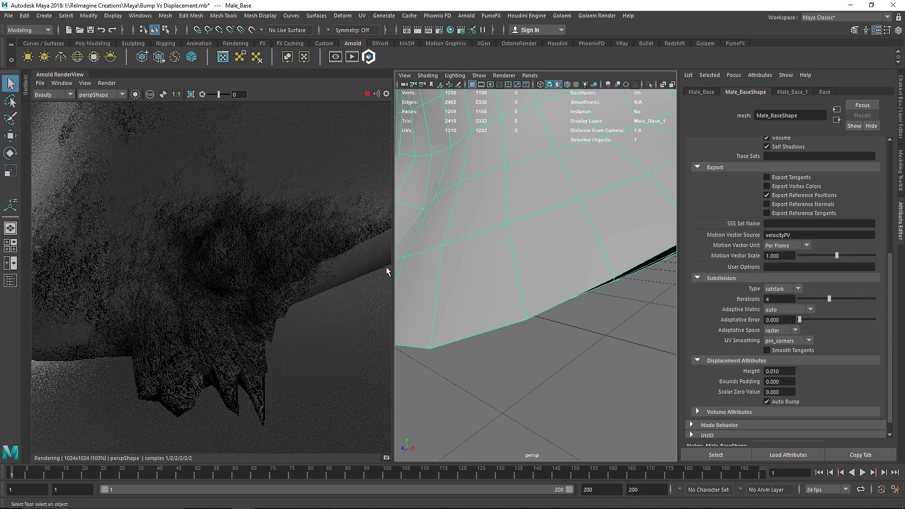
- Set the bust's subdivision iterations to 5 and examine the denser displacement beneath its chin in a wider render view
{"action": "left_click", "coordinate": [850, 299]}
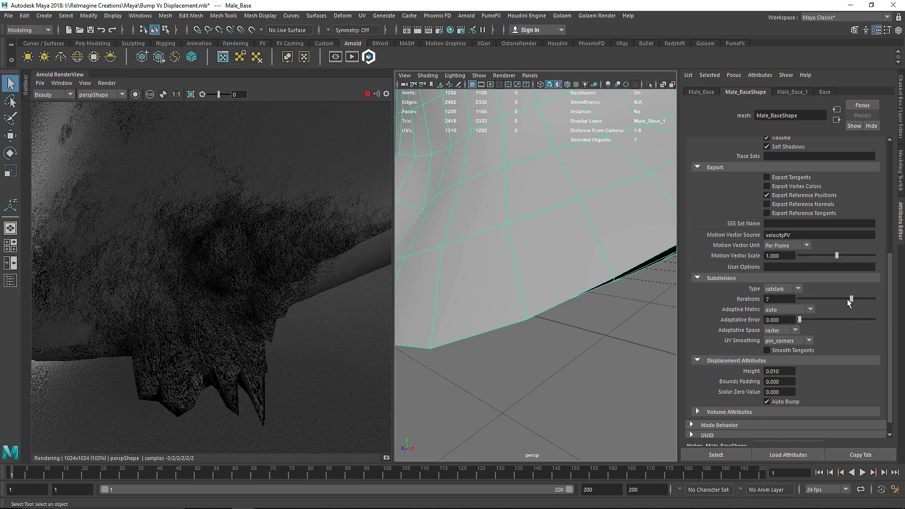
{"action": "left_click_drag", "start_coordinate": [842, 298], "coordinate": [831, 298]}
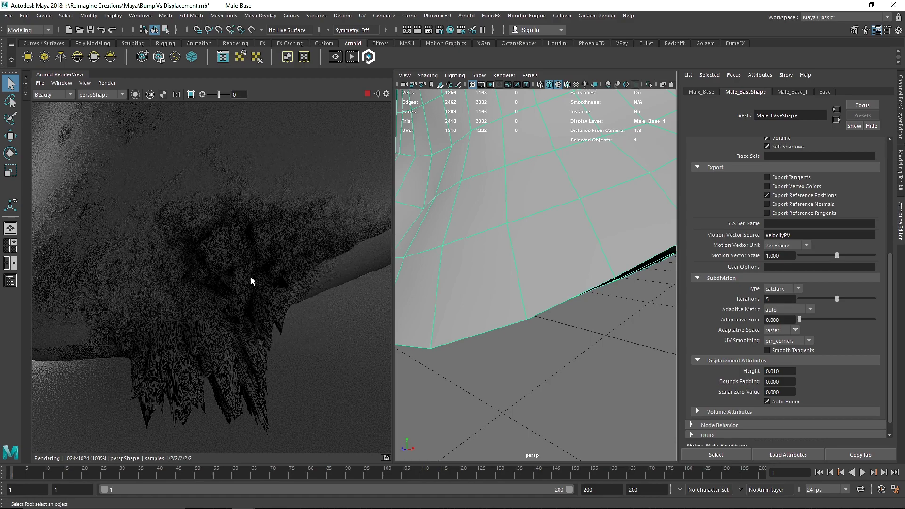
{"action": "left_click_drag", "start_coordinate": [526, 237], "coordinate": [597, 237], "text": "alt"}
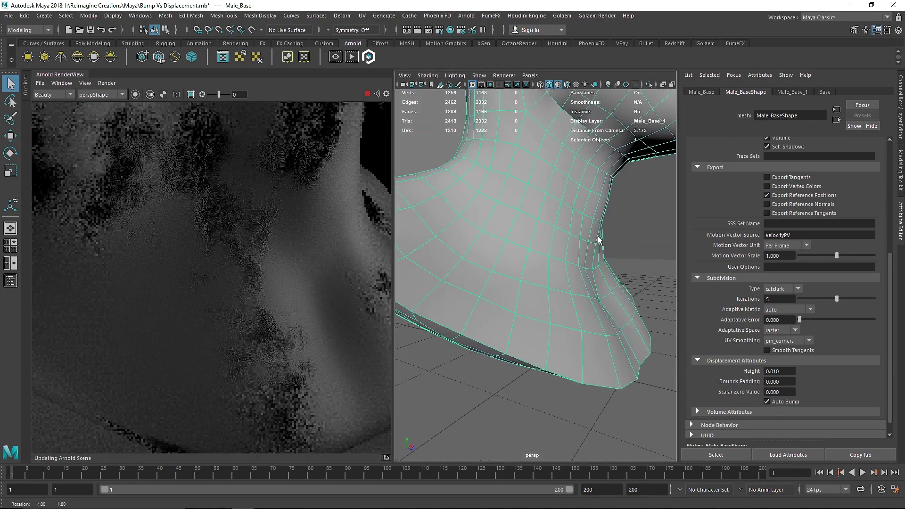
{"action": "scroll", "coordinate": [599, 238], "scroll_direction": "up", "scroll_amount": 8}
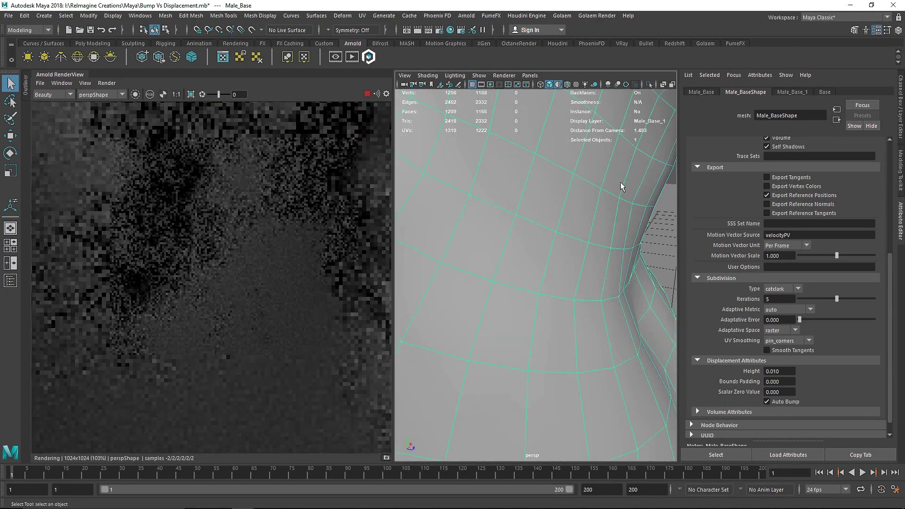
{"action": "left_click_drag", "start_coordinate": [516, 222], "coordinate": [530, 247], "text": "alt"}
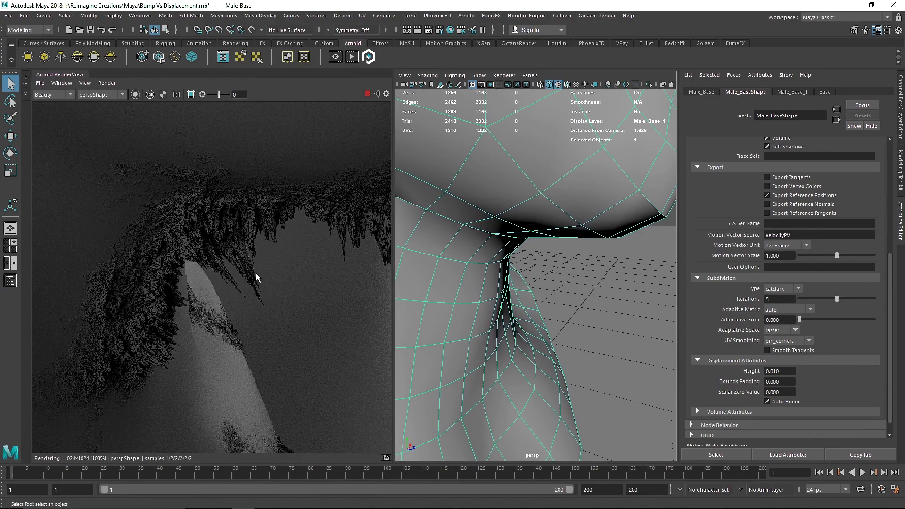
{"action": "left_click_drag", "start_coordinate": [394, 275], "coordinate": [487, 276]}
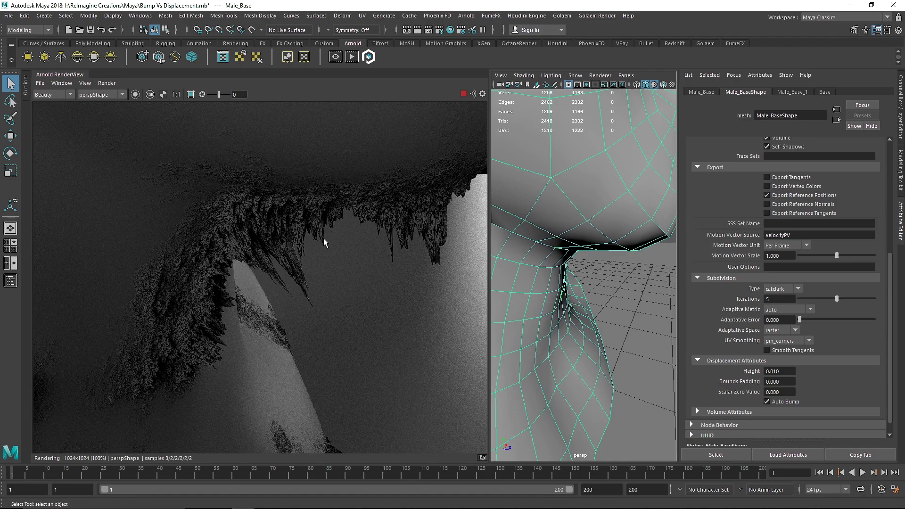
{"action": "left_click_drag", "start_coordinate": [487, 221], "coordinate": [373, 189]}
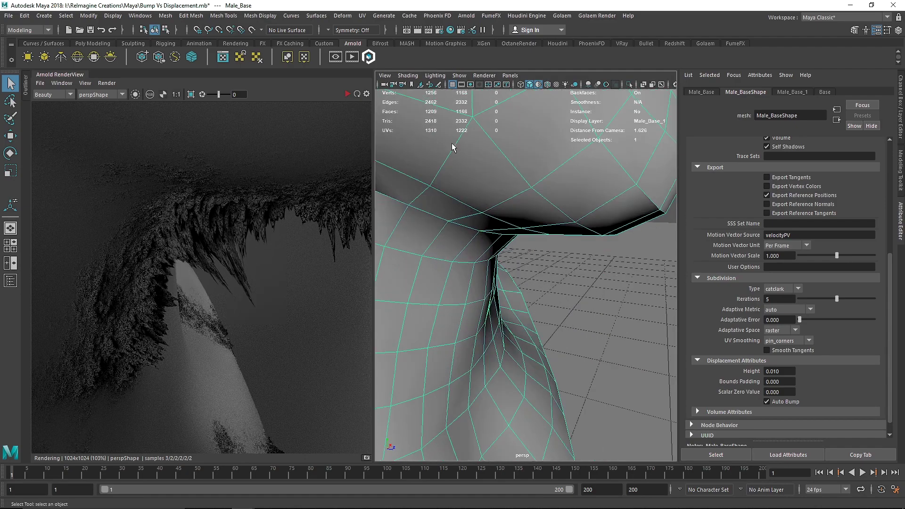
- Hide the Male_Base_1 display layer and close the Arnold render view with its camera set to MainShape
{"action": "left_click", "coordinate": [901, 111]}
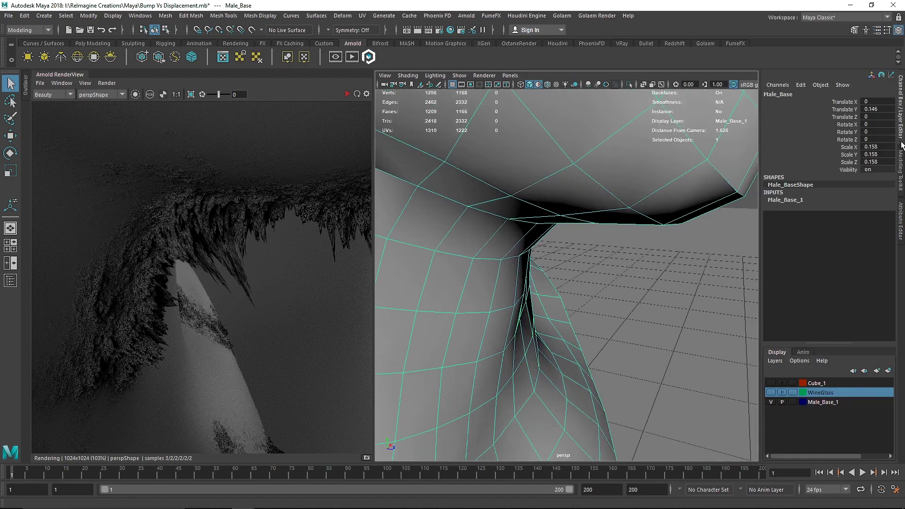
{"action": "left_click", "coordinate": [771, 402]}
{"action": "left_click", "coordinate": [89, 95]}
{"action": "left_click", "coordinate": [97, 109]}
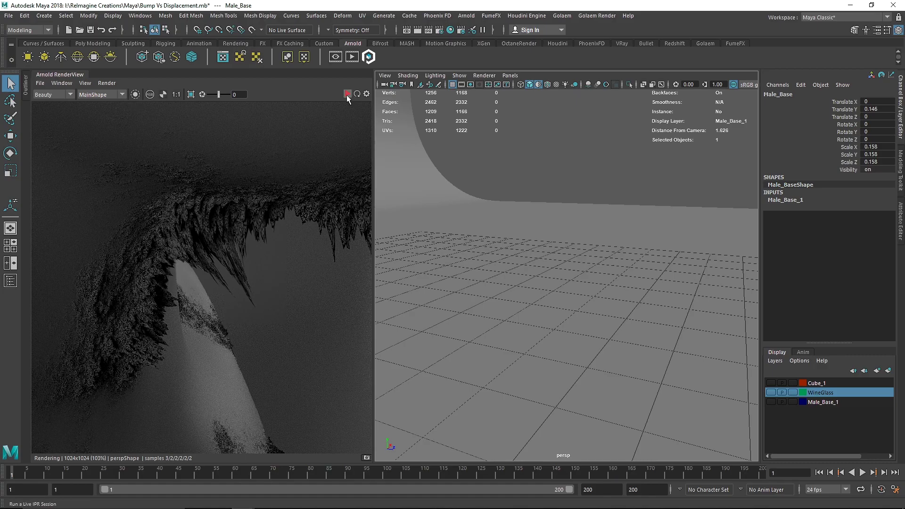
{"action": "right_click", "coordinate": [70, 75]}
{"action": "left_click", "coordinate": [93, 113]}
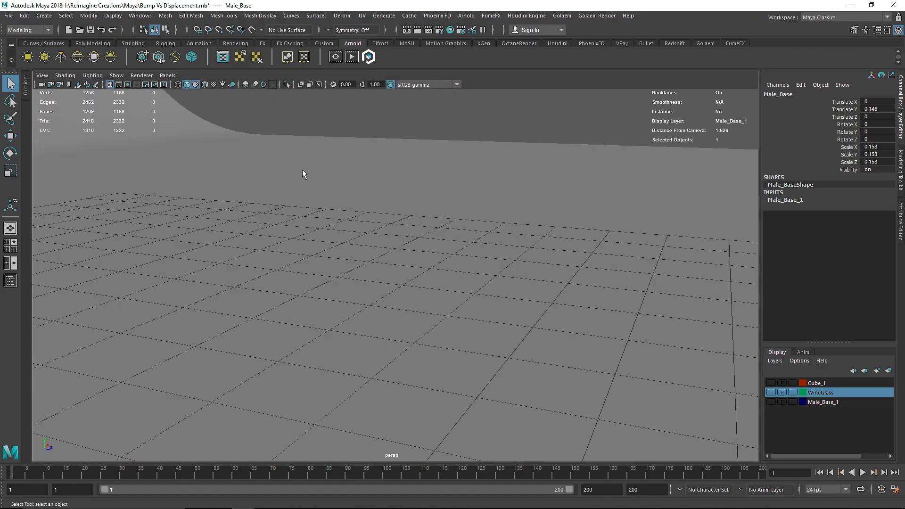
- Create a polygon plane above the backdrop floor, scaled to about 30.5 and raised to about 2.7 in Y
{"action": "scroll", "coordinate": [423, 203], "scroll_direction": "down", "scroll_amount": 10}
{"action": "left_click_drag", "start_coordinate": [423, 203], "coordinate": [380, 216], "text": "alt"}
{"action": "scroll", "coordinate": [378, 210], "scroll_direction": "down", "scroll_amount": 6}
{"action": "middle_click_drag", "start_coordinate": [404, 228], "coordinate": [404, 261], "text": "alt"}
{"action": "mouse_move", "coordinate": [404, 261]}
{"action": "left_mouse_down", "text": "alt"}
{"action": "mouse_move", "coordinate": [418, 266]}
{"action": "mouse_move", "coordinate": [409, 282]}
{"action": "mouse_move", "coordinate": [410, 271]}
{"action": "left_mouse_up", "text": "alt"}
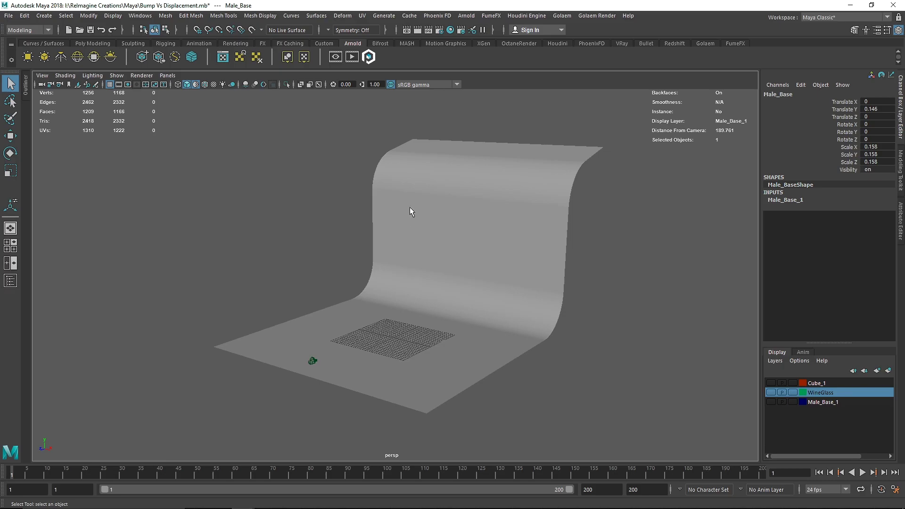
{"action": "left_click", "coordinate": [92, 43]}
{"action": "left_click", "coordinate": [110, 57]}
{"action": "key", "text": "w"}
{"action": "left_click", "coordinate": [399, 296]}
{"action": "key", "text": "ctrl+z"}
{"action": "left_click_drag", "start_coordinate": [394, 296], "coordinate": [424, 335]}
{"action": "key", "text": "r"}
{"action": "key", "text": "w"}
{"action": "key", "text": "f"}
- Set the new plane's width and height subdivisions to 50 each
{"action": "left_click", "coordinate": [791, 200]}
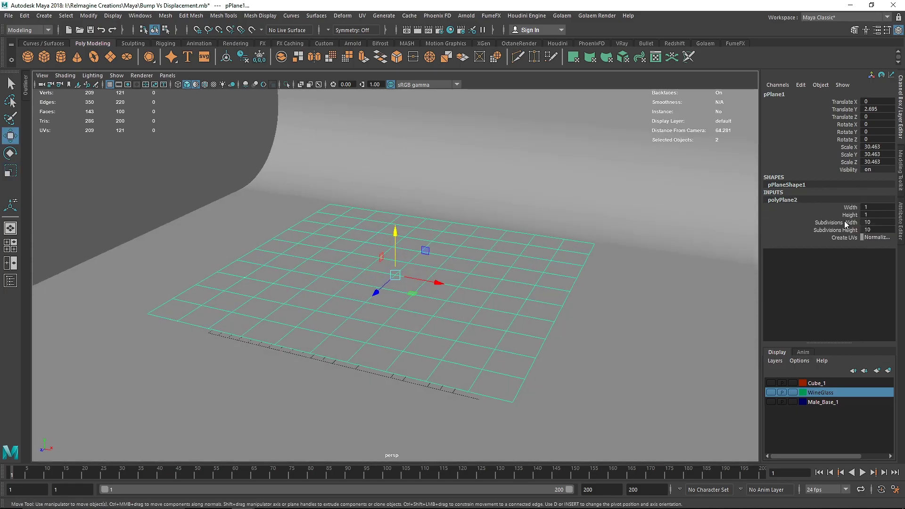
{"action": "left_click", "coordinate": [872, 222]}
{"action": "type", "text": "50"}
{"action": "key", "text": "Tab"}
{"action": "type", "text": "5"}
{"action": "key", "text": "Return"}
{"action": "left_click", "coordinate": [193, 155]}
{"action": "left_click", "coordinate": [355, 268]}
{"action": "left_click_drag", "start_coordinate": [359, 293], "coordinate": [351, 295], "text": "alt"}
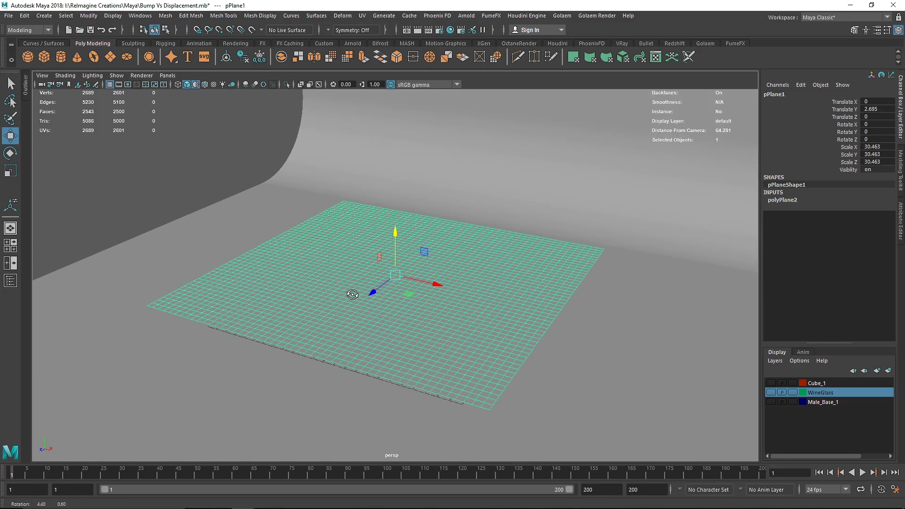
- Rename the new plane as Desert in the Outliner
{"action": "left_click", "coordinate": [26, 88]}
{"action": "double_click", "coordinate": [57, 199]}
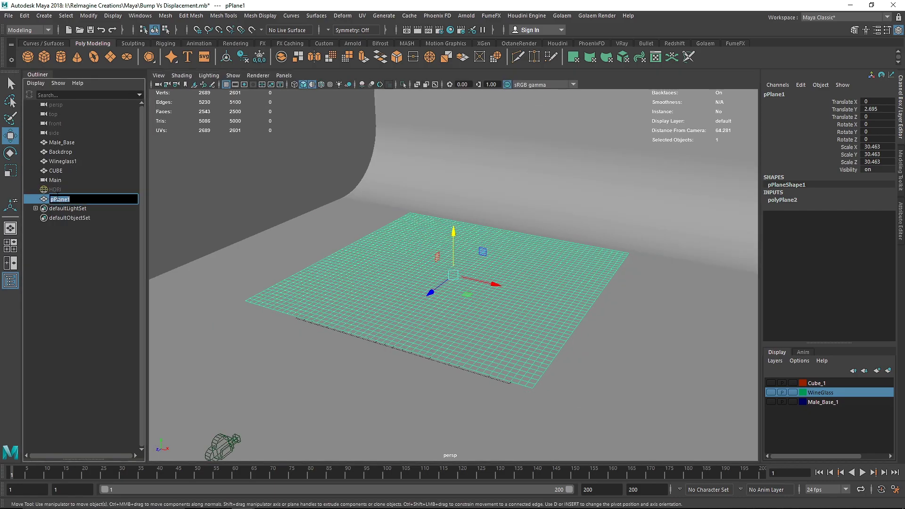
{"action": "type", "text": "Desert"}
{"action": "key", "text": "Return"}
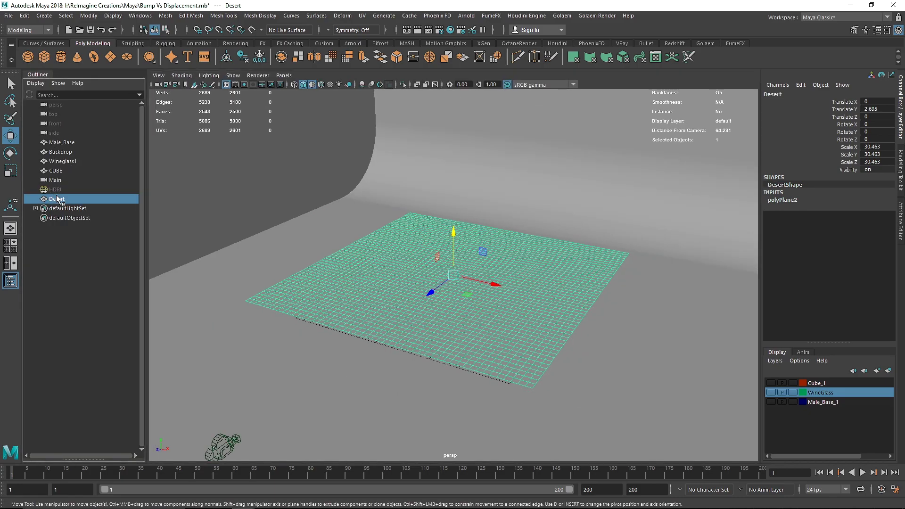
{"action": "left_click", "coordinate": [38, 75]}
- Assign a new aiStandardSurface material to the Desert plane and name it Desert1
{"action": "right_click_drag", "start_coordinate": [305, 228], "coordinate": [300, 470]}
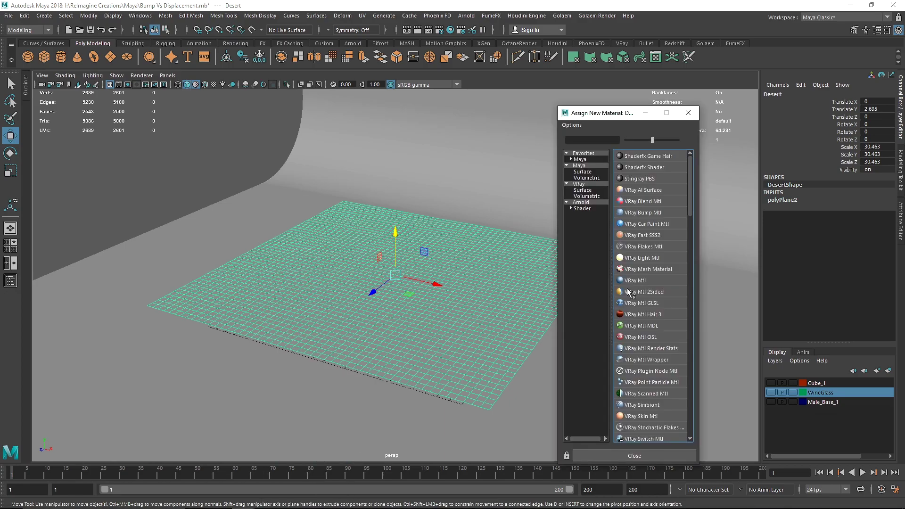
{"action": "left_click", "coordinate": [593, 208]}
{"action": "left_click", "coordinate": [640, 212]}
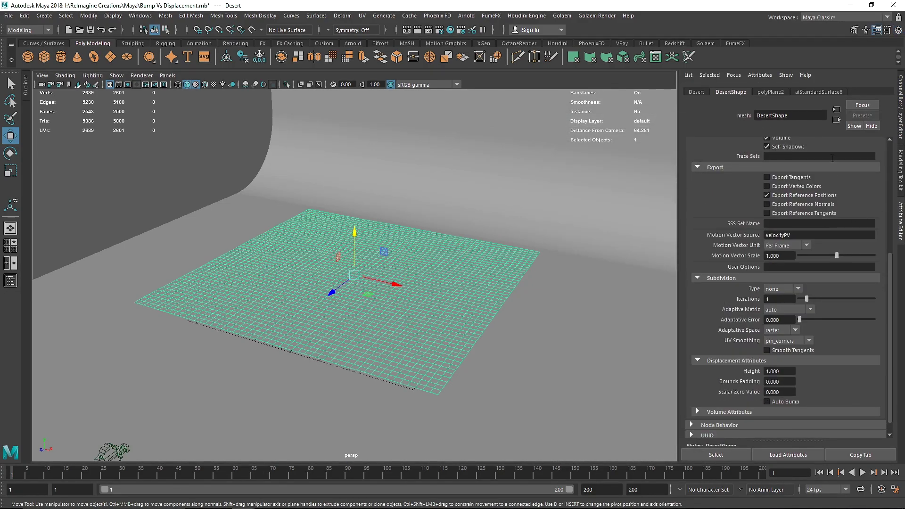
{"action": "double_click", "coordinate": [811, 116]}
{"action": "type", "text": "D"}
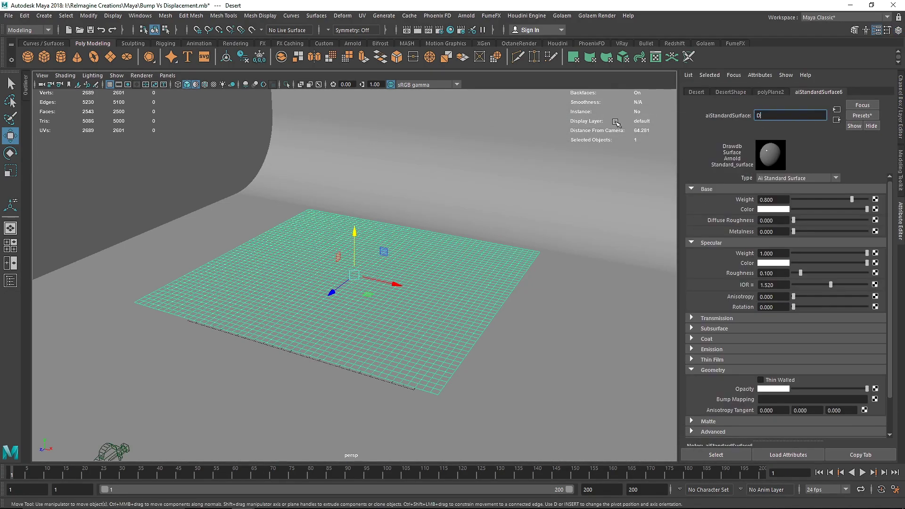
{"action": "type", "text": "esert1"}
{"action": "key", "text": "Return"}
- Set the Desert1 material's base weight to 1 and its specular weight to 0
{"action": "left_click_drag", "start_coordinate": [852, 200], "coordinate": [868, 200]}
{"action": "key", "text": "Tab"}
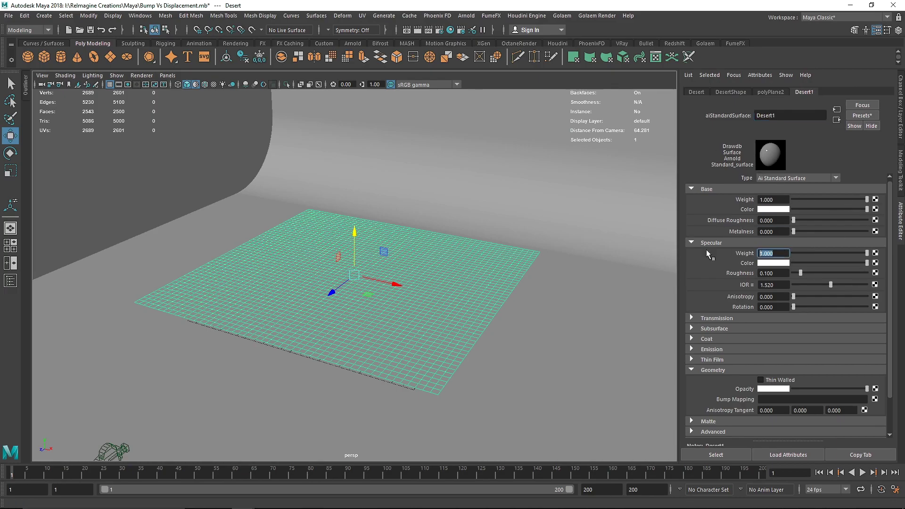
{"action": "type", "text": "0"}
{"action": "key", "text": "Return"}
{"action": "left_click", "coordinate": [713, 370]}
- Graph the Desert1 material's network in the Hypershade and arrange its shading group beside the material node
{"action": "left_click", "coordinate": [451, 30]}
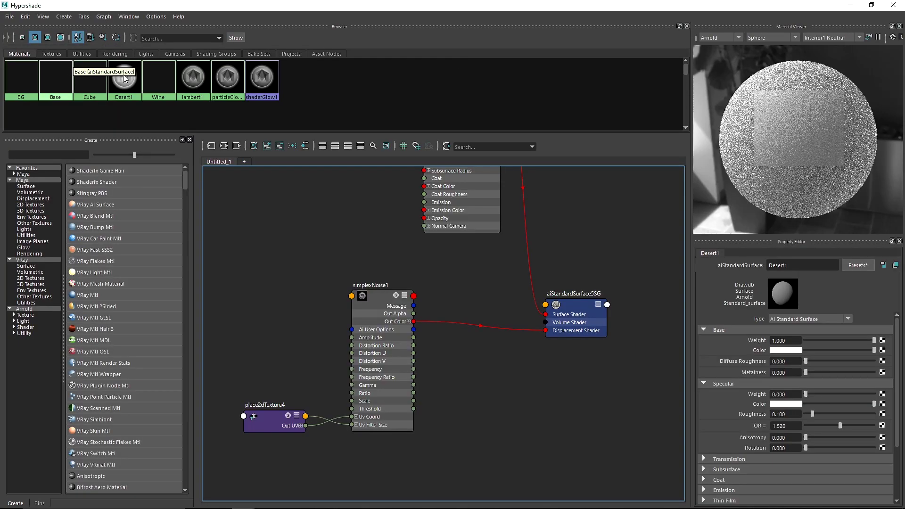
{"action": "right_click_drag", "start_coordinate": [123, 75], "coordinate": [126, 100]}
{"action": "middle_click_drag", "start_coordinate": [454, 195], "coordinate": [500, 213], "text": "alt"}
{"action": "left_click_drag", "start_coordinate": [571, 239], "coordinate": [613, 293]}
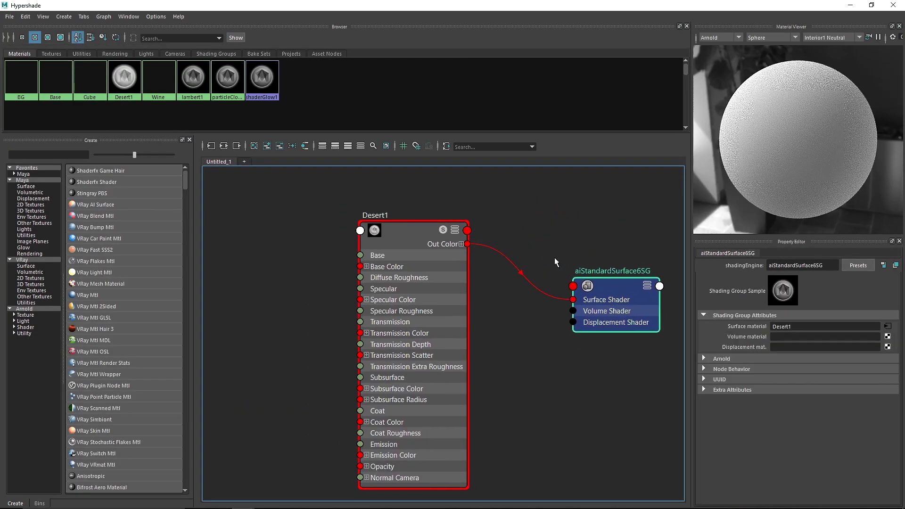
{"action": "scroll", "coordinate": [558, 260], "scroll_direction": "down", "scroll_amount": 3}
{"action": "middle_click_drag", "start_coordinate": [338, 265], "coordinate": [398, 274], "text": "alt"}
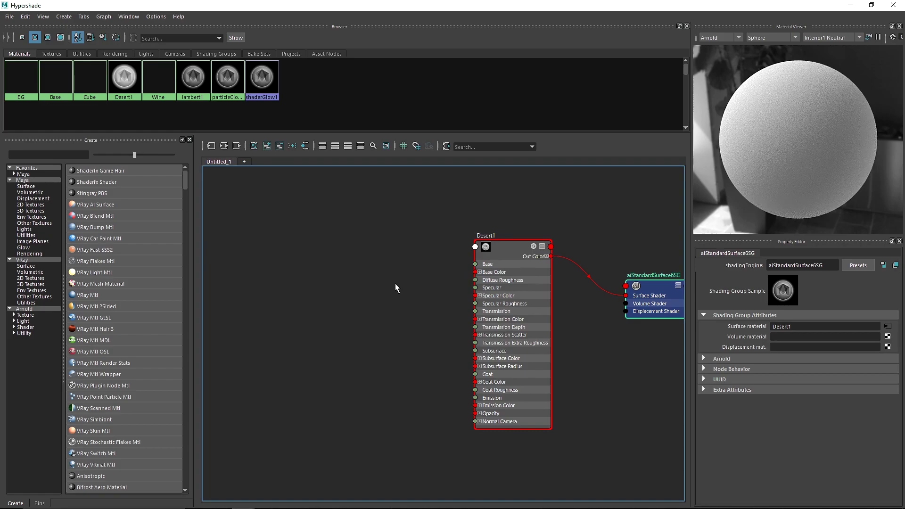
- Bring the desert diffuse and displacement textures into the graph and connect Desert Diffuse.jpg's Out Color to Desert1's Base Color
{"action": "left_click", "coordinate": [359, 257]}
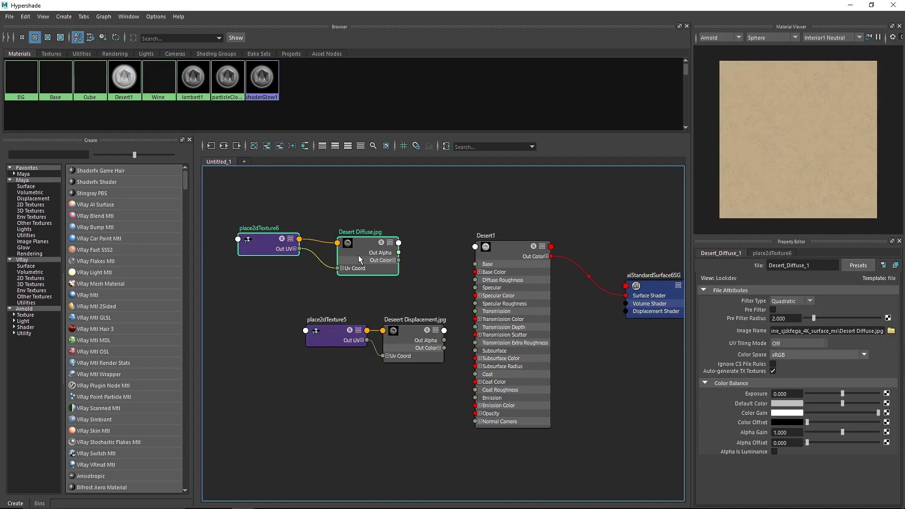
{"action": "left_click_drag", "start_coordinate": [300, 190], "coordinate": [475, 272]}
{"action": "left_click", "coordinate": [420, 221]}
{"action": "left_click", "coordinate": [372, 245]}
{"action": "middle_click_drag", "start_coordinate": [582, 400], "coordinate": [554, 360], "text": "alt"}
{"action": "left_click_drag", "start_coordinate": [293, 256], "coordinate": [384, 323]}
{"action": "middle_click_drag", "start_coordinate": [344, 368], "coordinate": [424, 363], "text": "alt"}
{"action": "left_click_drag", "start_coordinate": [455, 297], "coordinate": [369, 356]}
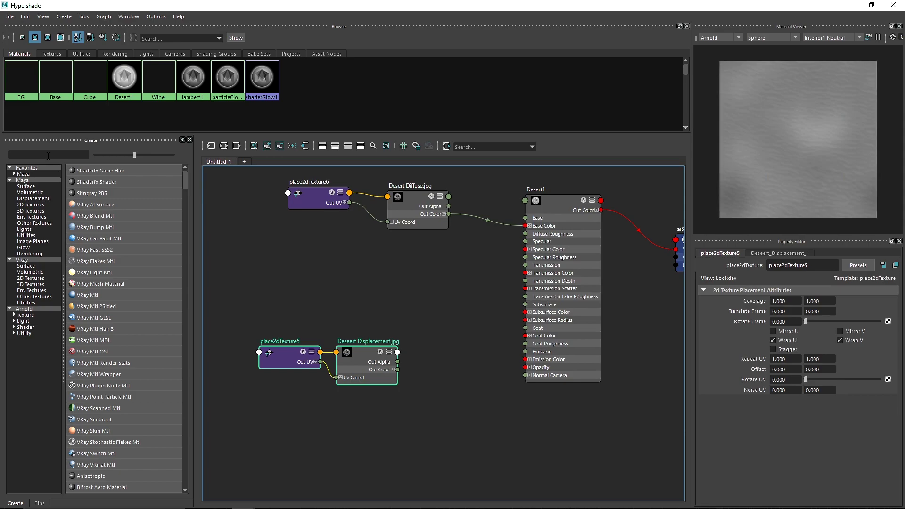
- Connect the desert displacement texture through a new aiBump2d node with bump height 0.01 to Desert1's Normal Camera
{"action": "left_click", "coordinate": [37, 308]}
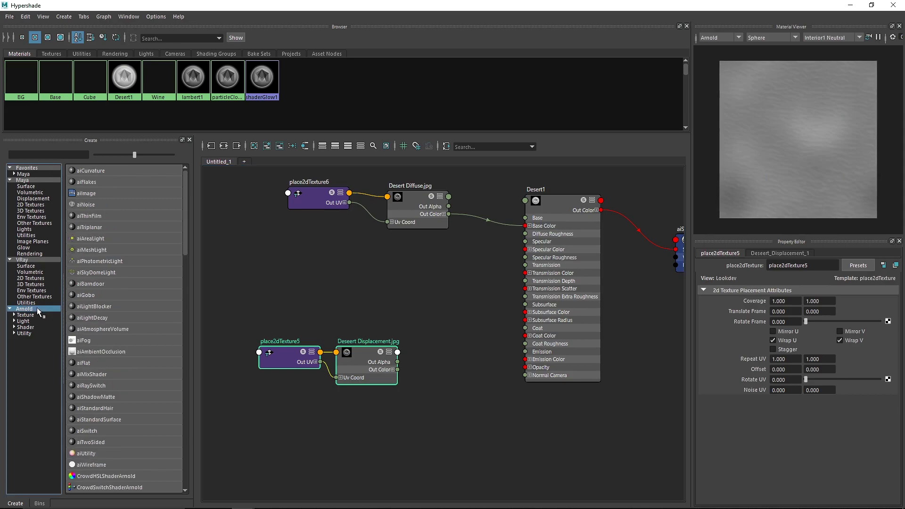
{"action": "left_click", "coordinate": [47, 155]}
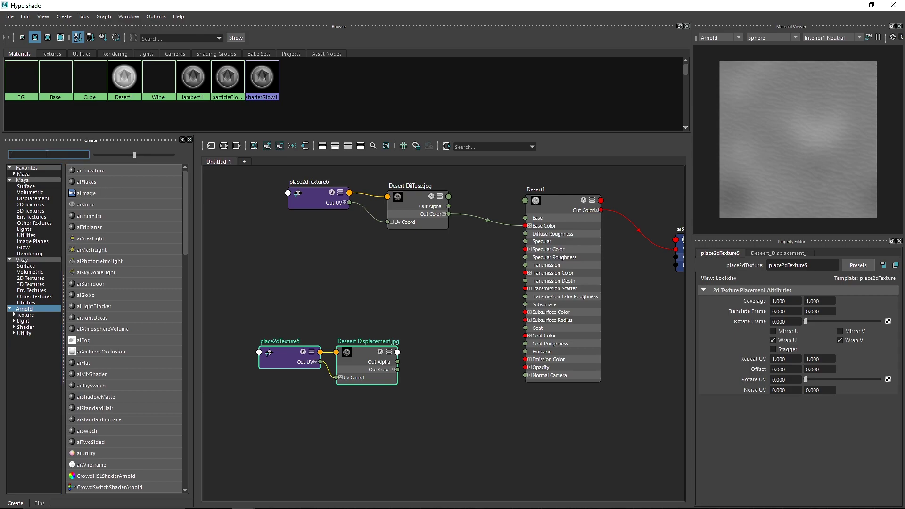
{"action": "type", "text": "bump"}
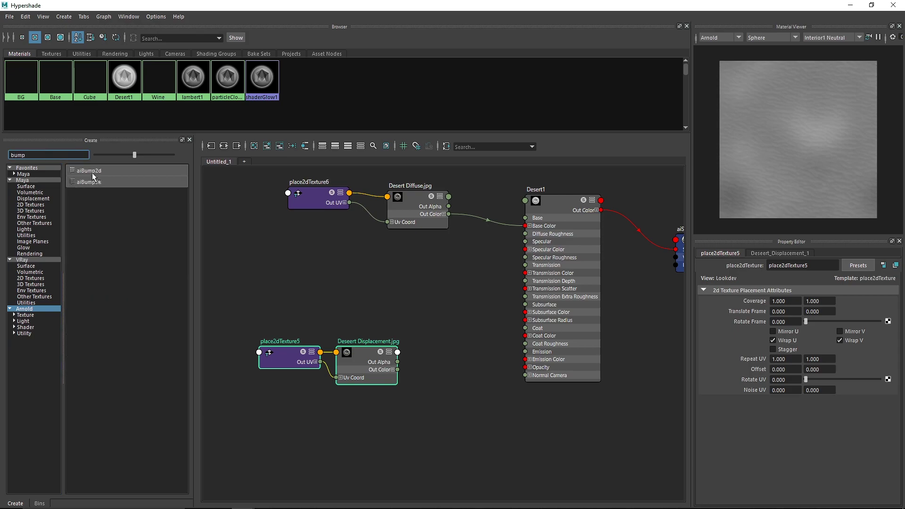
{"action": "left_click", "coordinate": [93, 177]}
{"action": "left_click_drag", "start_coordinate": [433, 384], "coordinate": [428, 375]}
{"action": "left_click_drag", "start_coordinate": [482, 356], "coordinate": [525, 375]}
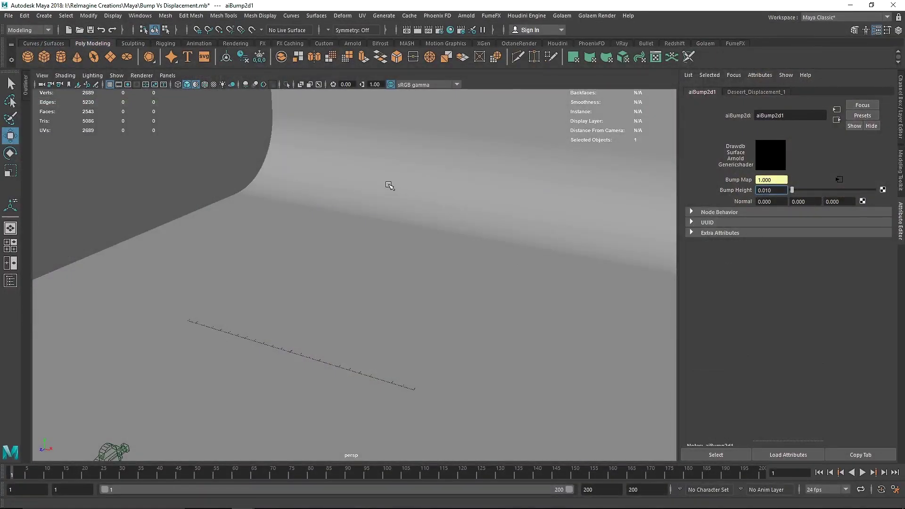
- Render the Desert plane in the Arnold render view through the perspShape camera and examine its bumped surface up close
{"action": "left_click", "coordinate": [316, 266]}
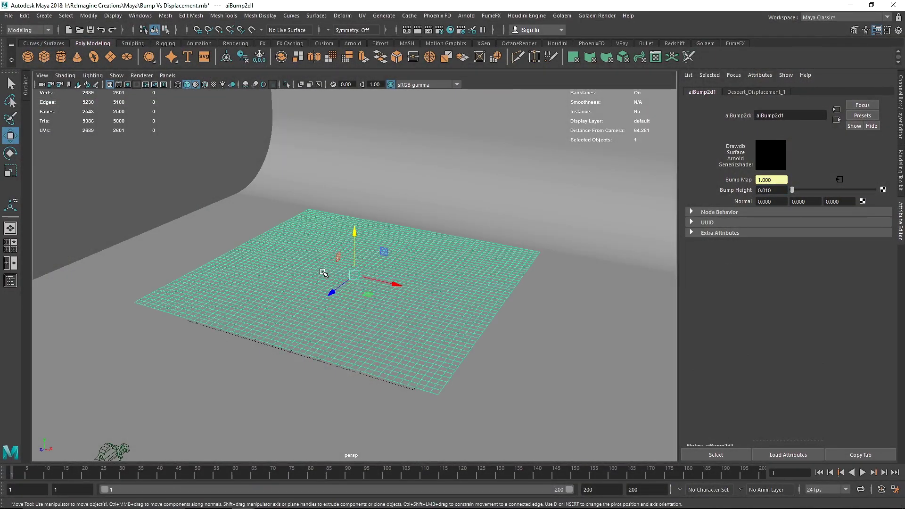
{"action": "left_click", "coordinate": [160, 75]}
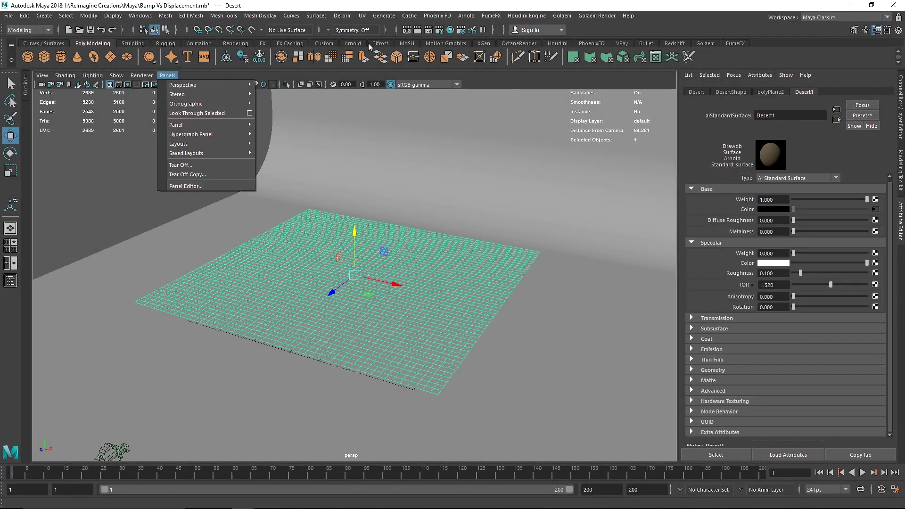
{"action": "left_click", "coordinate": [353, 43]}
{"action": "left_click", "coordinate": [351, 56]}
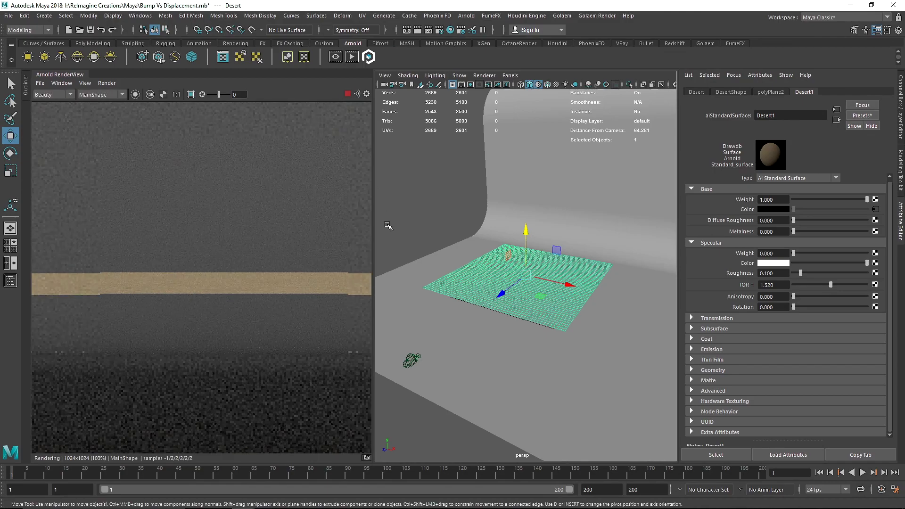
{"action": "left_click", "coordinate": [106, 96]}
{"action": "left_click", "coordinate": [103, 109]}
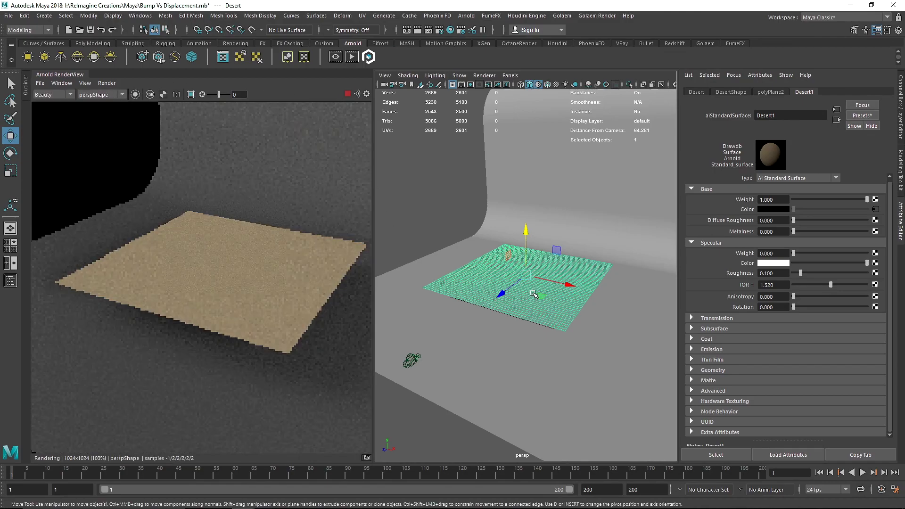
{"action": "scroll", "coordinate": [536, 291], "scroll_direction": "up", "scroll_amount": 10}
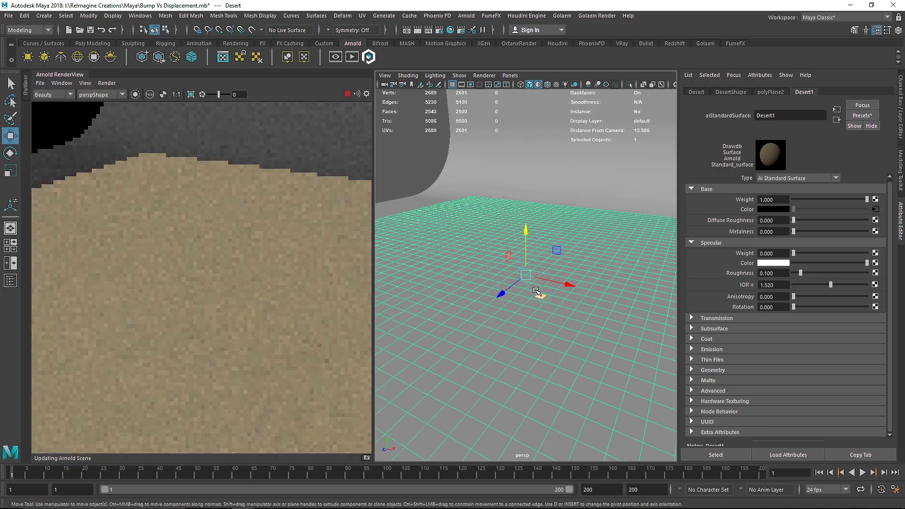
{"action": "scroll", "coordinate": [536, 291], "scroll_direction": "up", "scroll_amount": 5}
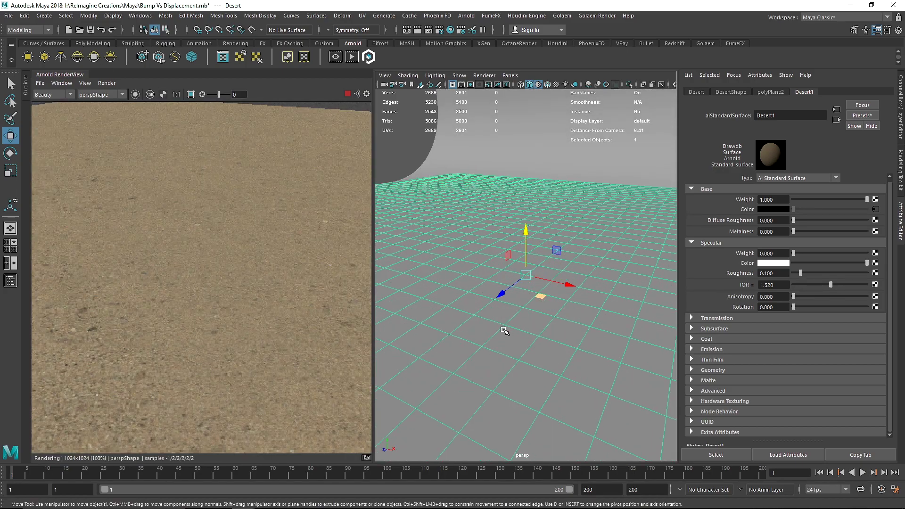
{"action": "scroll", "coordinate": [505, 332], "scroll_direction": "down", "scroll_amount": 5}
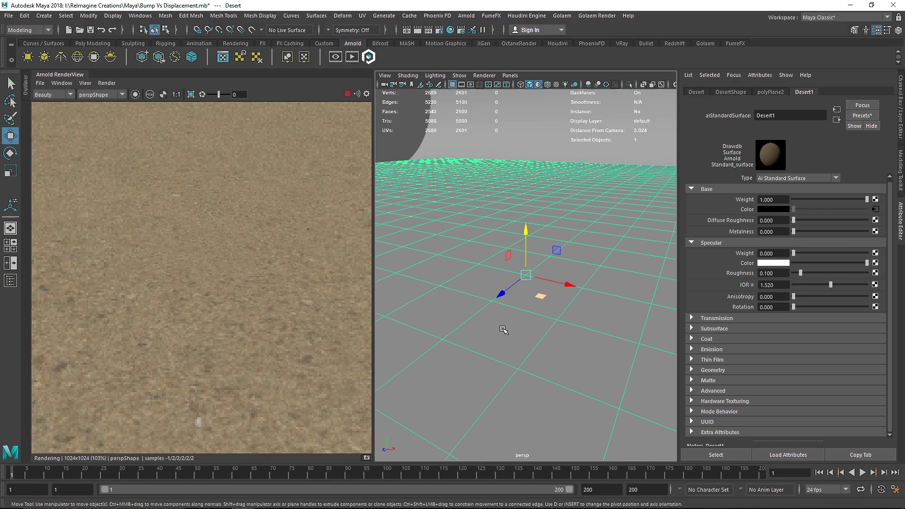
- Examine the rendered bump mapping on the Desert plane at low angles, up close and from farther away
{"action": "left_click_drag", "start_coordinate": [498, 332], "coordinate": [554, 307], "text": "alt"}
{"action": "scroll", "coordinate": [429, 317], "scroll_direction": "down", "scroll_amount": 10}
{"action": "scroll", "coordinate": [492, 331], "scroll_direction": "up", "scroll_amount": 10}
{"action": "scroll", "coordinate": [553, 307], "scroll_direction": "down", "scroll_amount": 3}
{"action": "left_click_drag", "start_coordinate": [572, 272], "coordinate": [529, 332], "text": "alt"}
{"action": "right_click_drag", "start_coordinate": [532, 334], "coordinate": [394, 175], "text": "alt"}
- Stop and close the Arnold render view, and delete the aiBump2d node from Desert1's network in the Hypershade
{"action": "left_click", "coordinate": [348, 94]}
{"action": "right_click", "coordinate": [63, 75]}
{"action": "left_click", "coordinate": [80, 112]}
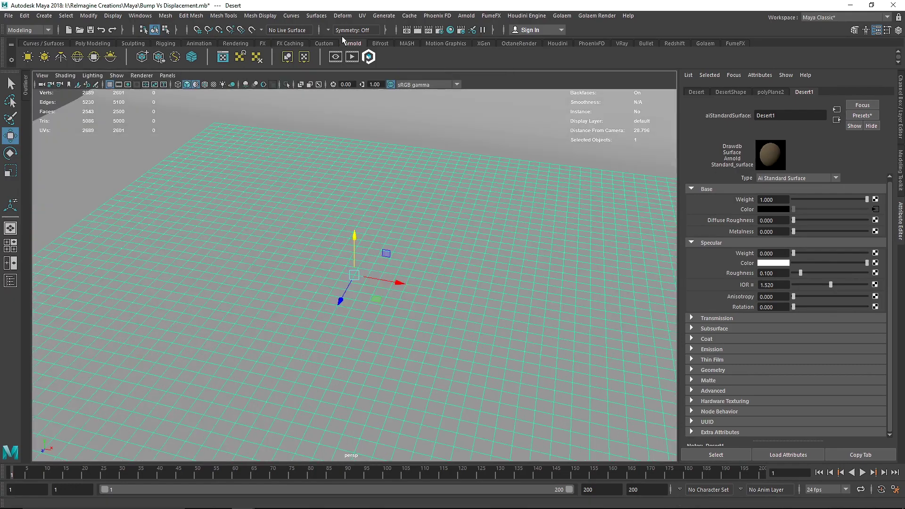
{"action": "left_click", "coordinate": [453, 32]}
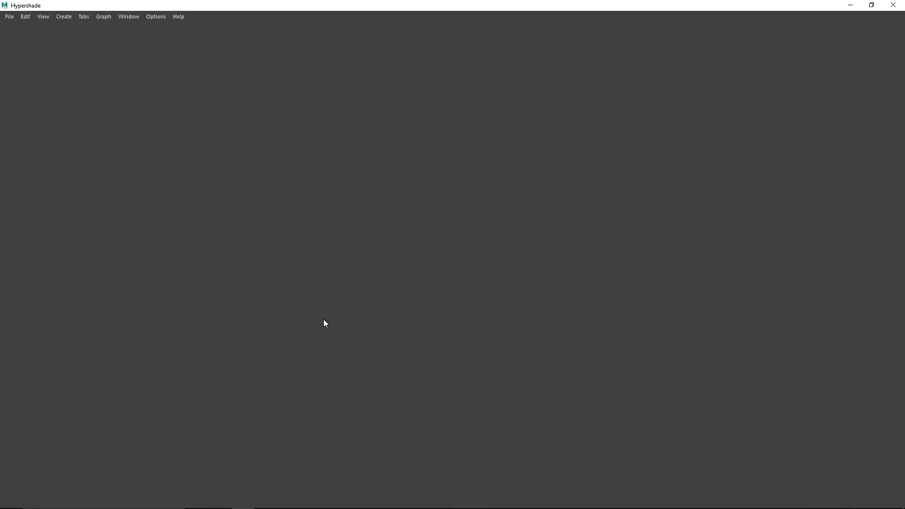
{"action": "key", "text": "Delete"}
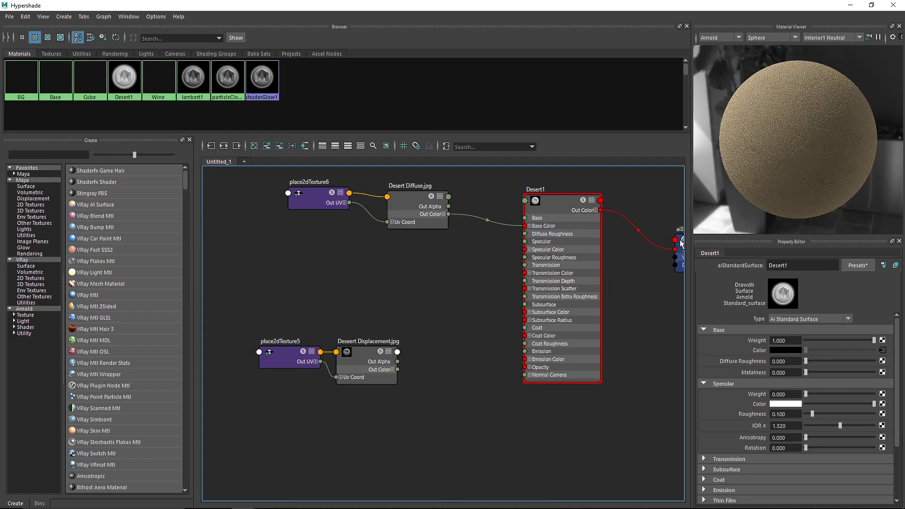
- Arrange the shading group and desert displacement texture nodes together and connect the texture's Out Color to the shading group's Displacement Shader
{"action": "middle_click_drag", "start_coordinate": [639, 300], "coordinate": [391, 276], "text": "alt"}
{"action": "middle_click_drag", "start_coordinate": [336, 281], "coordinate": [623, 314], "text": "alt"}
{"action": "left_click_drag", "start_coordinate": [617, 270], "coordinate": [579, 457]}
{"action": "middle_click_drag", "start_coordinate": [299, 413], "coordinate": [321, 283], "text": "alt"}
{"action": "left_click_drag", "start_coordinate": [335, 222], "coordinate": [248, 276]}
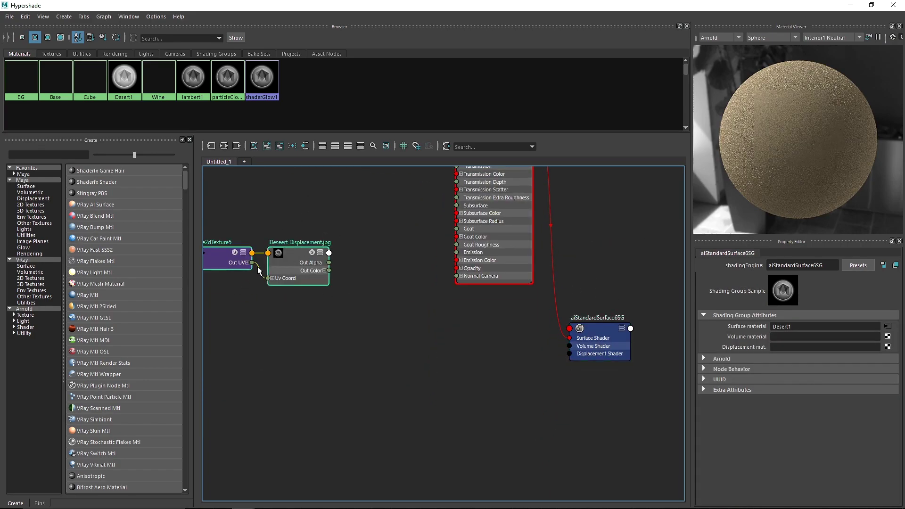
{"action": "left_click_drag", "start_coordinate": [308, 254], "coordinate": [398, 349]}
{"action": "left_click", "coordinate": [436, 365]}
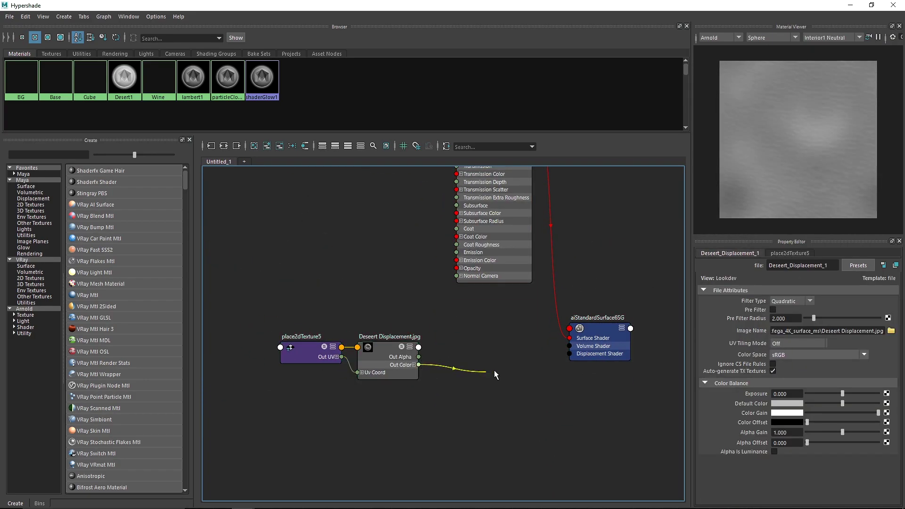
{"action": "middle_click_drag", "start_coordinate": [647, 416], "coordinate": [471, 416], "text": "alt"}
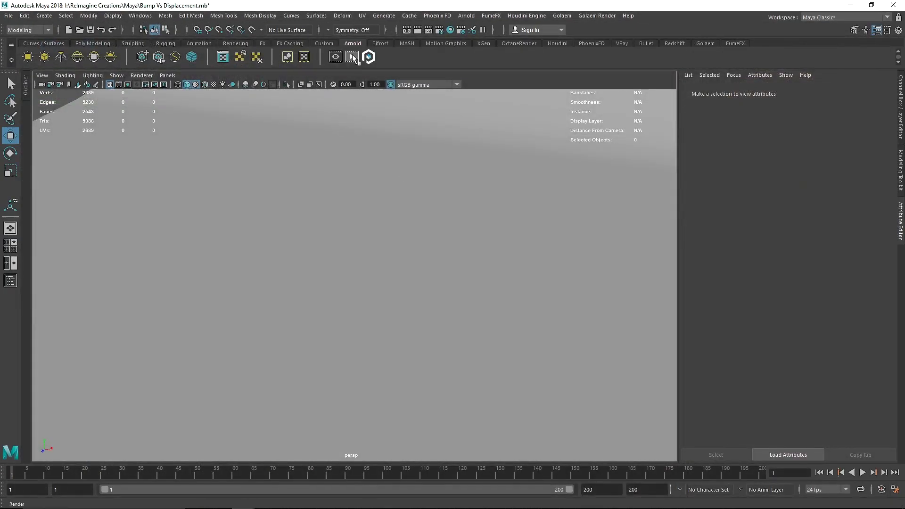
- Render the displaced Desert plane in the Arnold render view and inspect its surface and edges from several angles and distances
{"action": "left_click", "coordinate": [353, 57]}
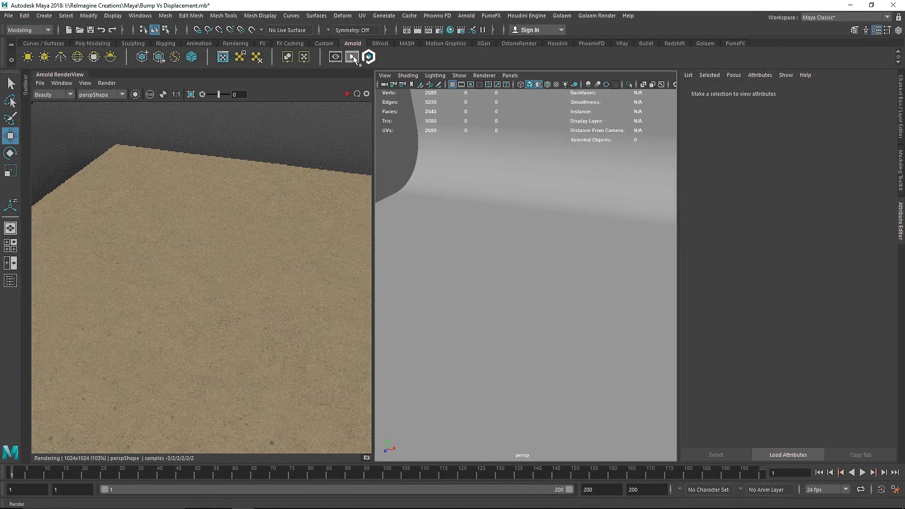
{"action": "left_click", "coordinate": [347, 94]}
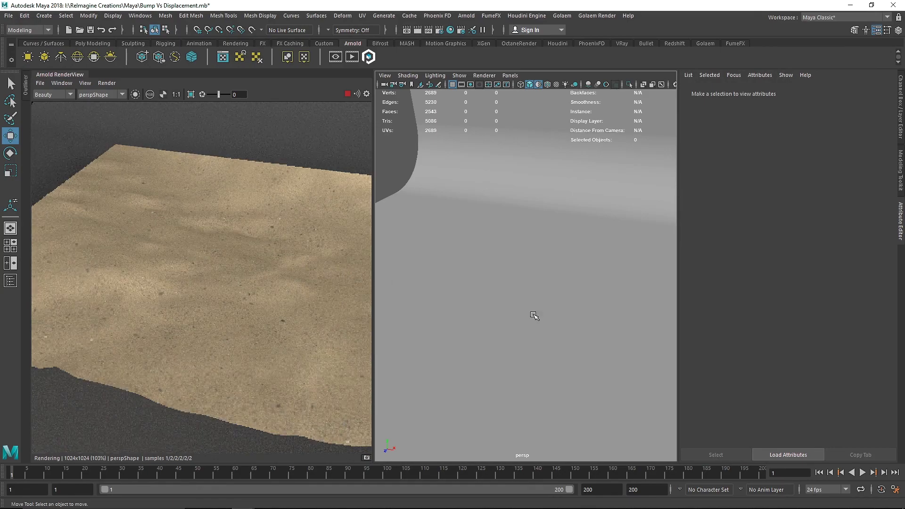
{"action": "left_click", "coordinate": [582, 327]}
{"action": "scroll", "coordinate": [557, 319], "scroll_direction": "down", "scroll_amount": 5}
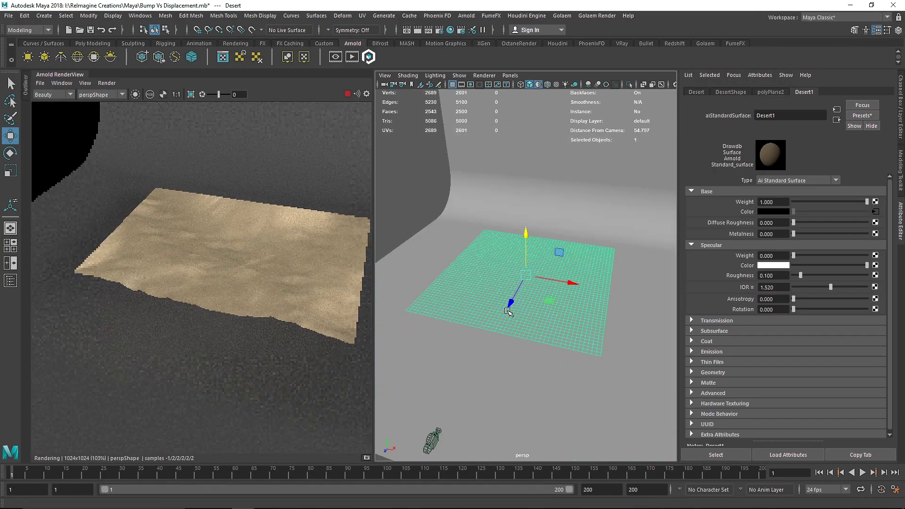
{"action": "scroll", "coordinate": [554, 297], "scroll_direction": "up", "scroll_amount": 5}
{"action": "left_click_drag", "start_coordinate": [471, 273], "coordinate": [503, 307], "text": "alt"}
{"action": "scroll", "coordinate": [503, 299], "scroll_direction": "down", "scroll_amount": 5}
- Set DesertShape's displacement height to 0.1 and its Arnold subdivision to catclark with 4 iterations
{"action": "left_click", "coordinate": [731, 92]}
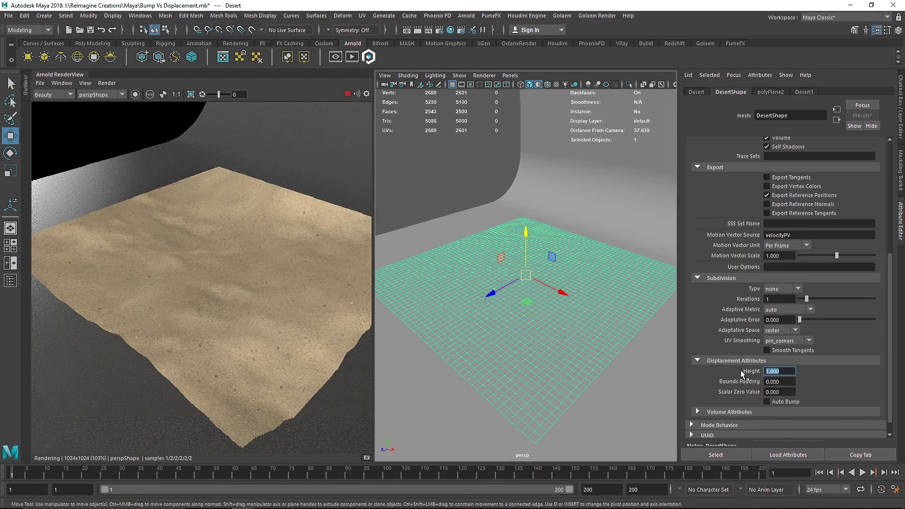
{"action": "type", "text": ".1"}
{"action": "key", "text": "Return"}
{"action": "left_click_drag", "start_coordinate": [807, 299], "coordinate": [830, 299]}
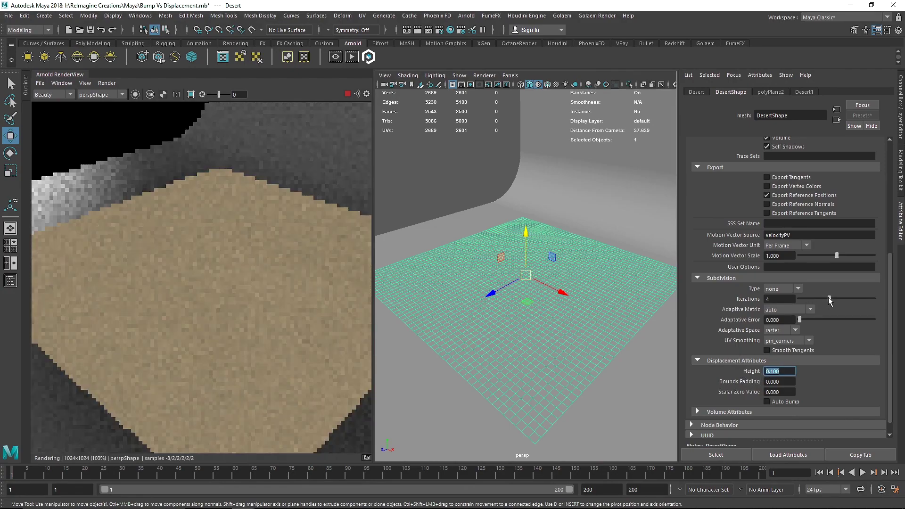
{"action": "left_click", "coordinate": [782, 290]}
{"action": "left_click", "coordinate": [777, 301]}
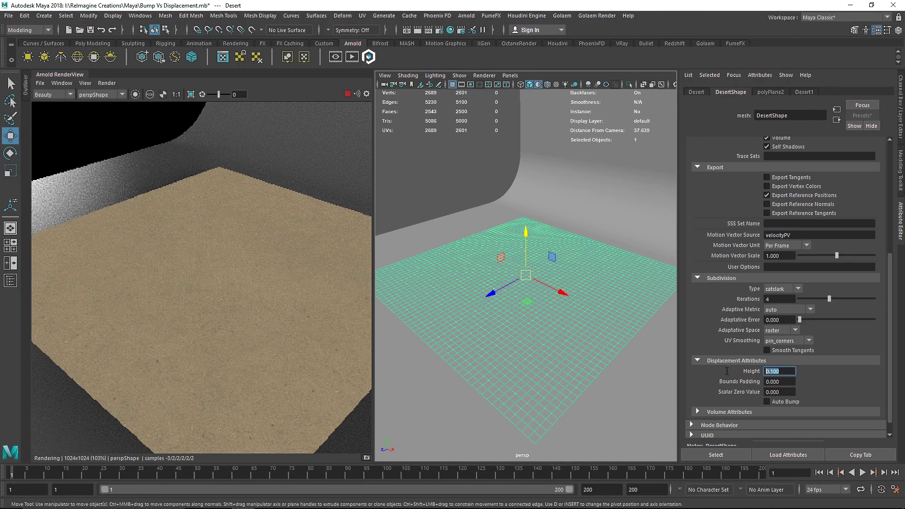
- Set DesertShape's displacement height to 0.5 and inspect the sand ripples up close in a widened render view
{"action": "type", "text": ".5"}
{"action": "key", "text": "Return"}
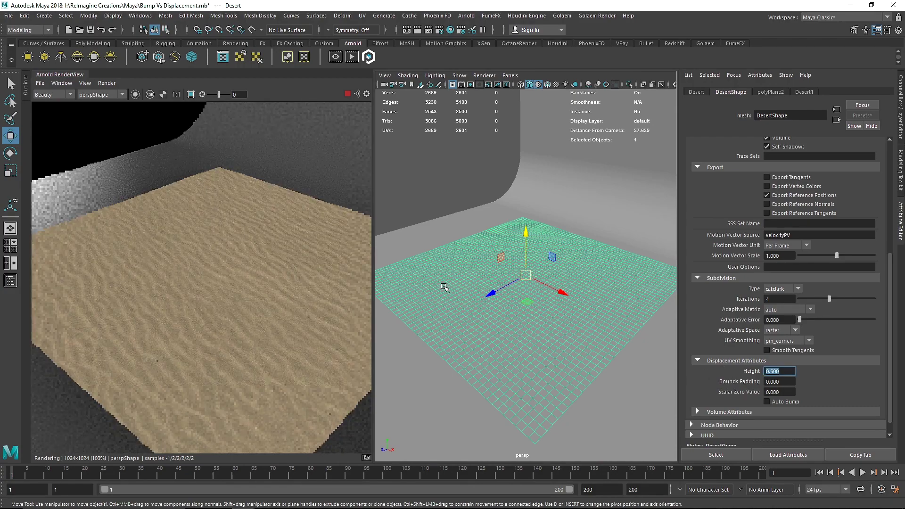
{"action": "scroll", "coordinate": [517, 312], "scroll_direction": "up", "scroll_amount": 8}
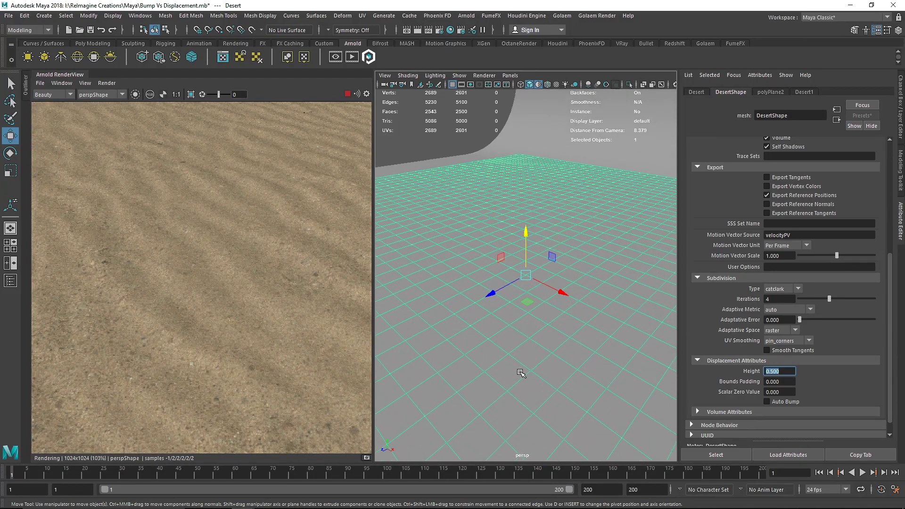
{"action": "scroll", "coordinate": [520, 372], "scroll_direction": "up", "scroll_amount": 4}
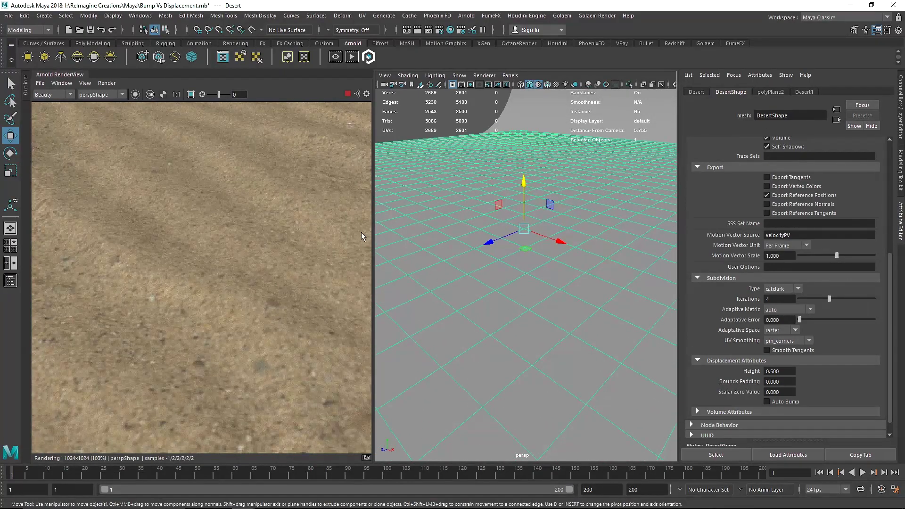
{"action": "left_click_drag", "start_coordinate": [397, 233], "coordinate": [465, 235]}
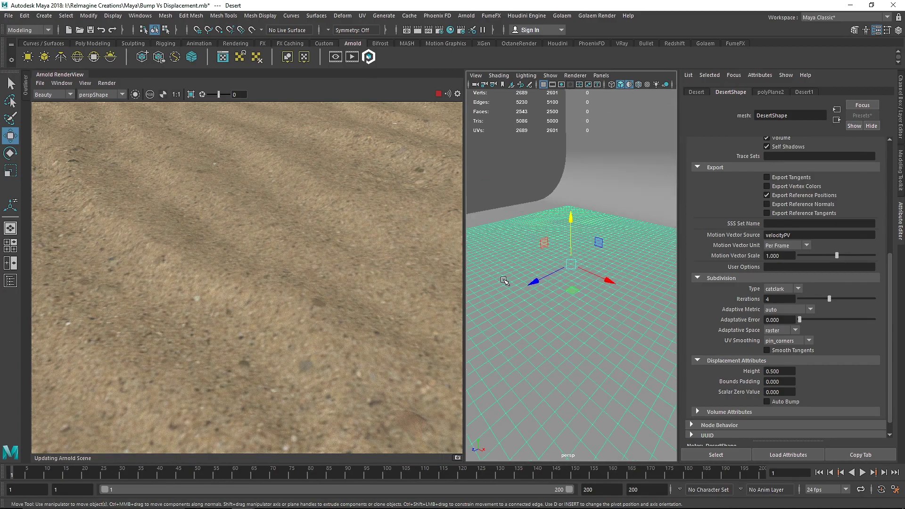
{"action": "left_click_drag", "start_coordinate": [549, 291], "coordinate": [523, 287], "text": "alt"}
- Raise DesertShape's subdivision iterations to 5 with Auto Bump enabled, and update the full scene in the Arnold render
{"action": "left_click", "coordinate": [838, 298]}
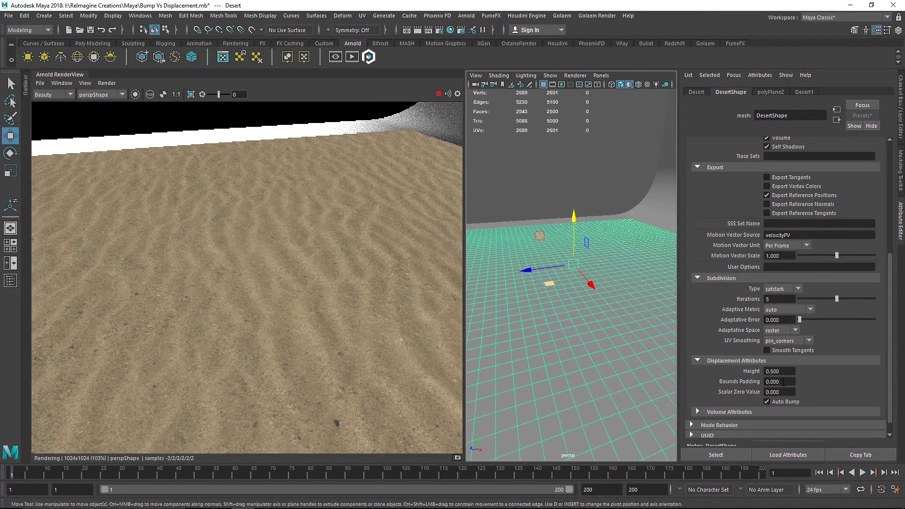
{"action": "left_click", "coordinate": [100, 88]}
{"action": "left_click", "coordinate": [117, 155]}
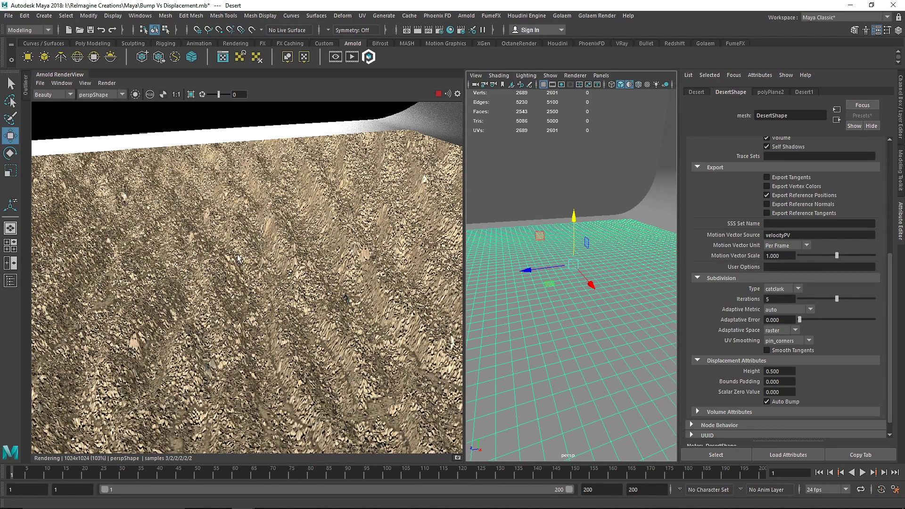
- View the plane from another side and set DesertShape's displacement height to 0.05
{"action": "left_click_drag", "start_coordinate": [567, 263], "coordinate": [735, 369], "text": "alt"}
{"action": "type", "text": "0.05"}
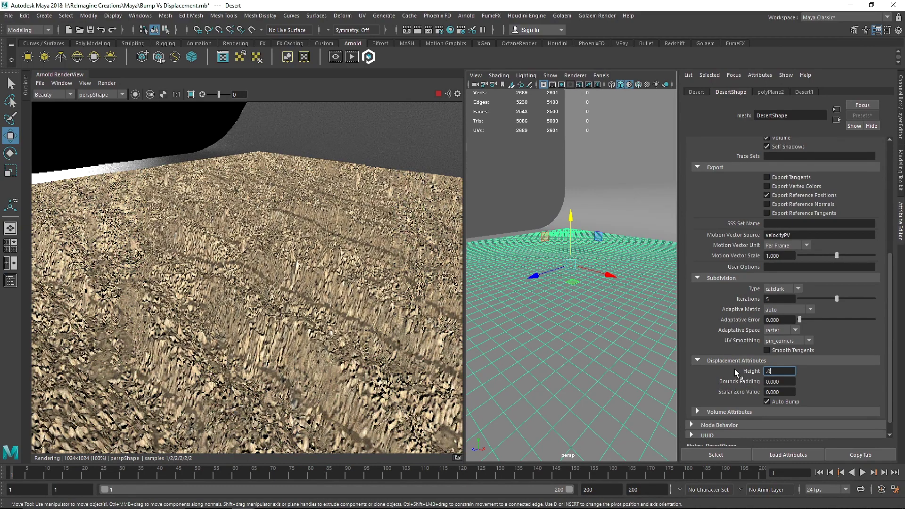
{"action": "key", "text": "Return"}
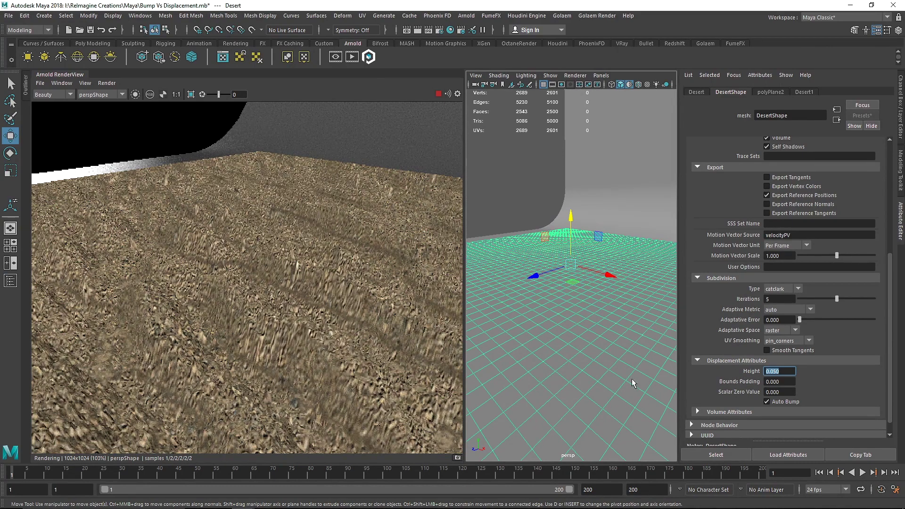
- Pull back to see the whole Desert plane and reduce DesertShape's displacement height to 0.01
{"action": "left_click_drag", "start_coordinate": [584, 327], "coordinate": [547, 349], "text": "alt"}
{"action": "scroll", "coordinate": [542, 334], "scroll_direction": "down", "scroll_amount": 3}
{"action": "scroll", "coordinate": [543, 332], "scroll_direction": "down", "scroll_amount": 3}
{"action": "left_click_drag", "start_coordinate": [787, 371], "coordinate": [730, 375]}
{"action": "type", "text": ".1"}
{"action": "key", "text": "BackSpace"}
{"action": "type", "text": "01"}
{"action": "key", "text": "Return"}
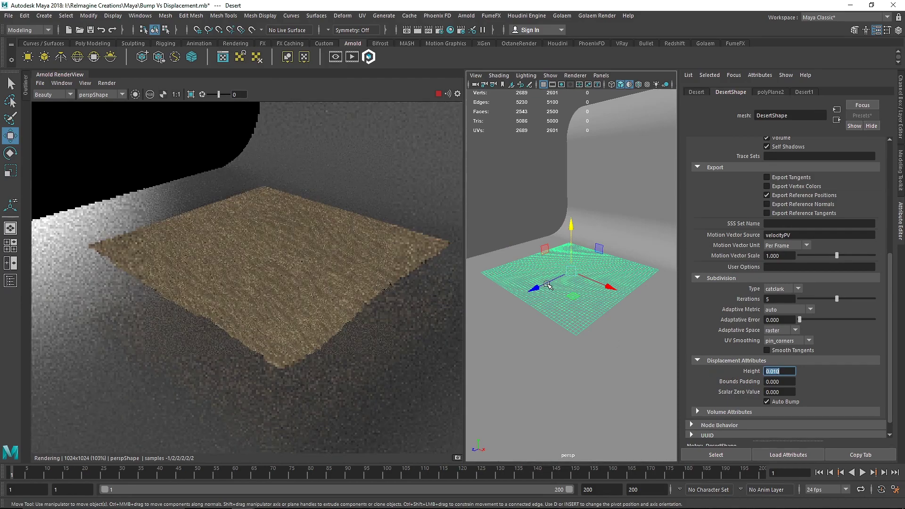
- Inspect the rendered ripples up close and lower DesertShape's displacement height to 0.005
{"action": "scroll", "coordinate": [558, 281], "scroll_direction": "up", "scroll_amount": 5}
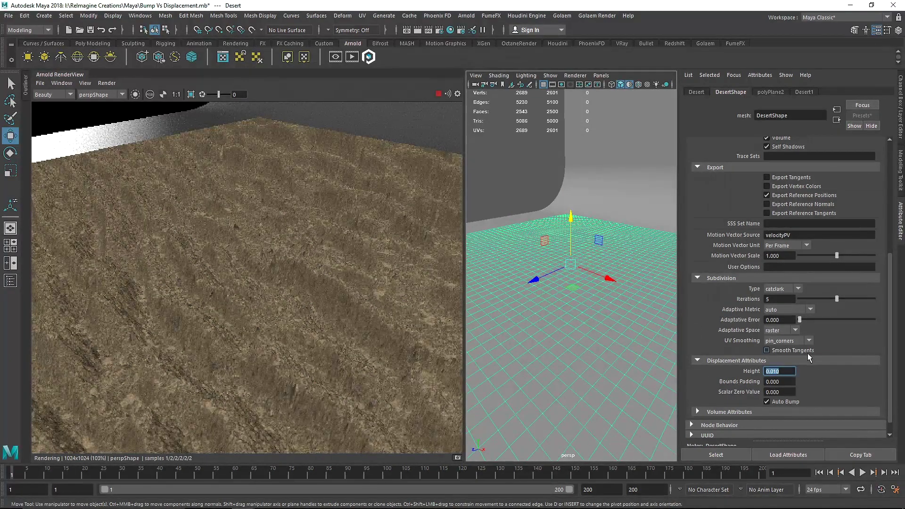
{"action": "left_click_drag", "start_coordinate": [538, 307], "coordinate": [502, 311], "text": "alt"}
{"action": "left_click", "coordinate": [753, 371]}
{"action": "type", "text": ".005"}
{"action": "key", "text": "Return"}
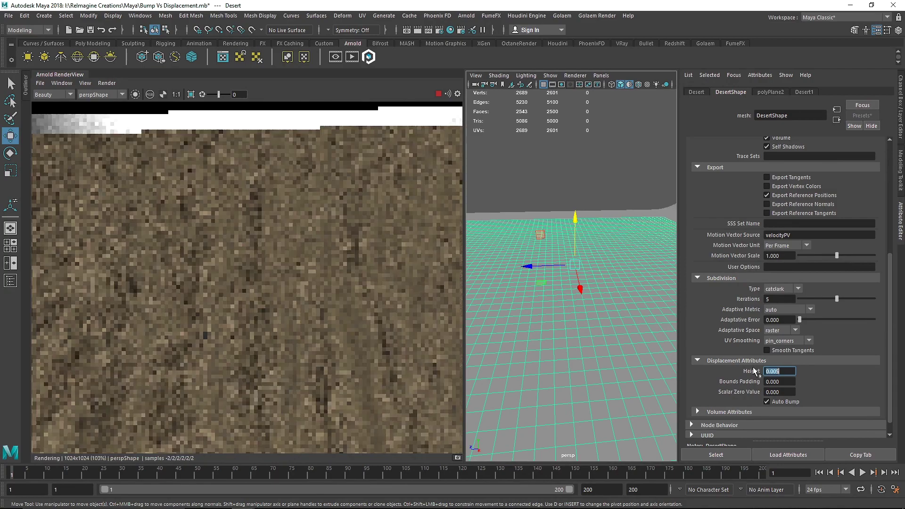
- Set DesertShape's displacement height to 0.01 and update the full scene in the Arnold render view
{"action": "left_click_drag", "start_coordinate": [775, 371], "coordinate": [779, 371]}
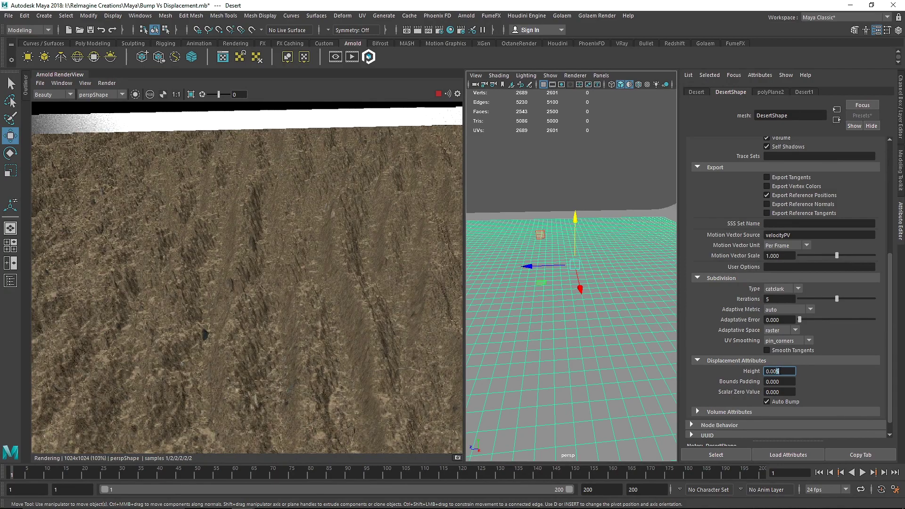
{"action": "left_click", "coordinate": [107, 83]}
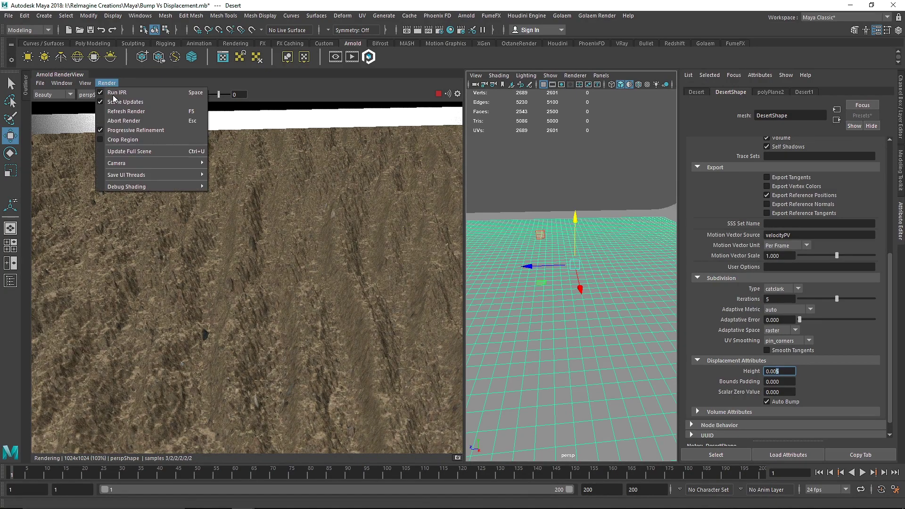
{"action": "left_click", "coordinate": [126, 154]}
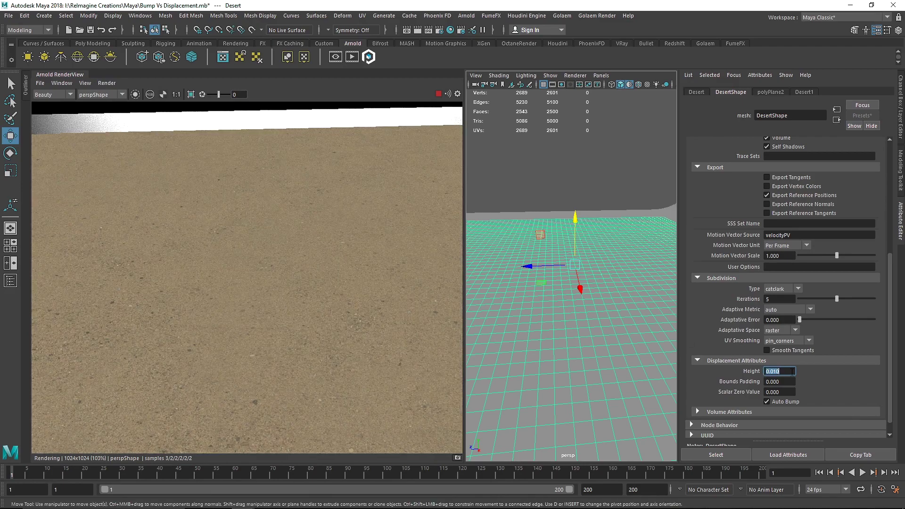
{"action": "left_click", "coordinate": [107, 83]}
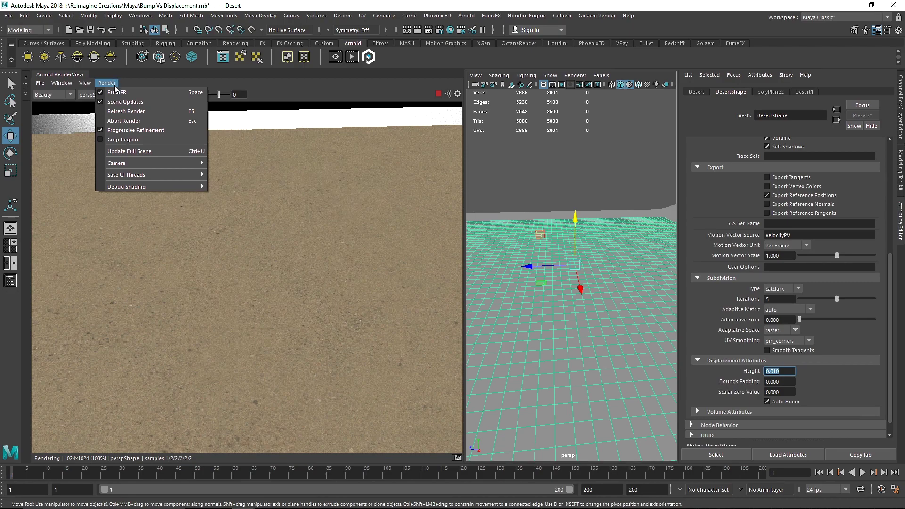
{"action": "left_click", "coordinate": [126, 151]}
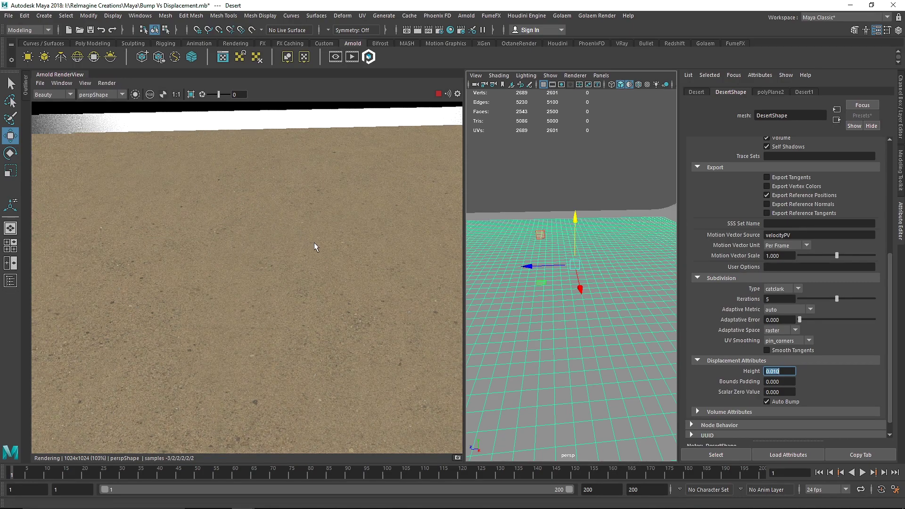
- Set DesertShape's displacement height to 0.1 and examine the rendered relief from low and high angles
{"action": "left_click_drag", "start_coordinate": [541, 320], "coordinate": [585, 308], "text": "alt"}
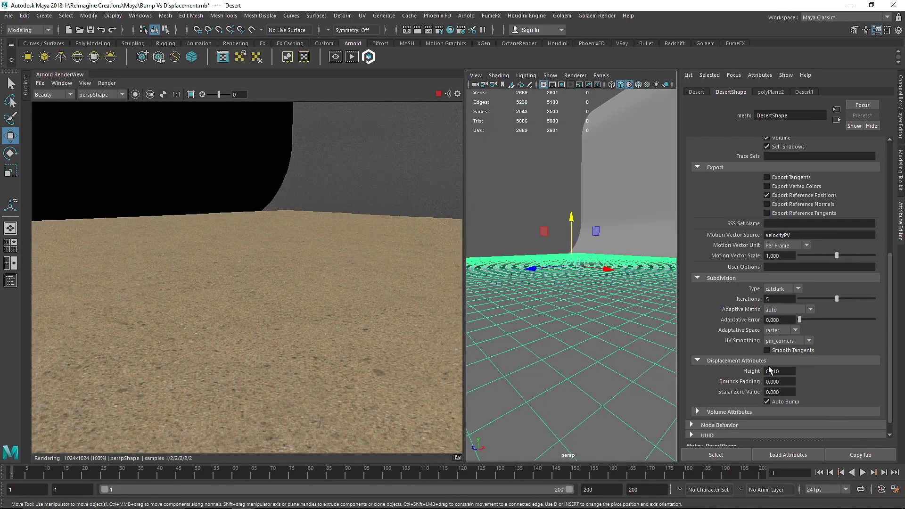
{"action": "type", "text": "100"}
{"action": "key", "text": "Return"}
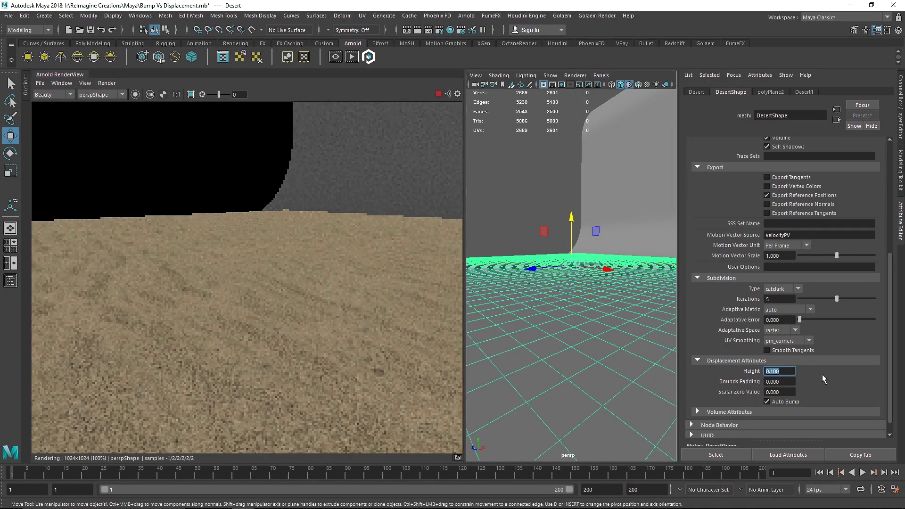
{"action": "left_click_drag", "start_coordinate": [551, 317], "coordinate": [548, 284], "text": "alt"}
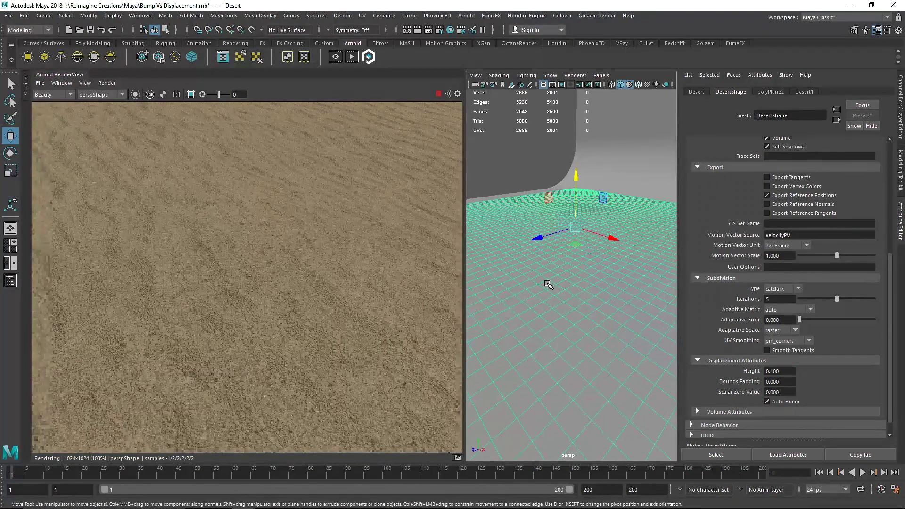
{"action": "left_click_drag", "start_coordinate": [525, 248], "coordinate": [557, 255], "text": "alt"}
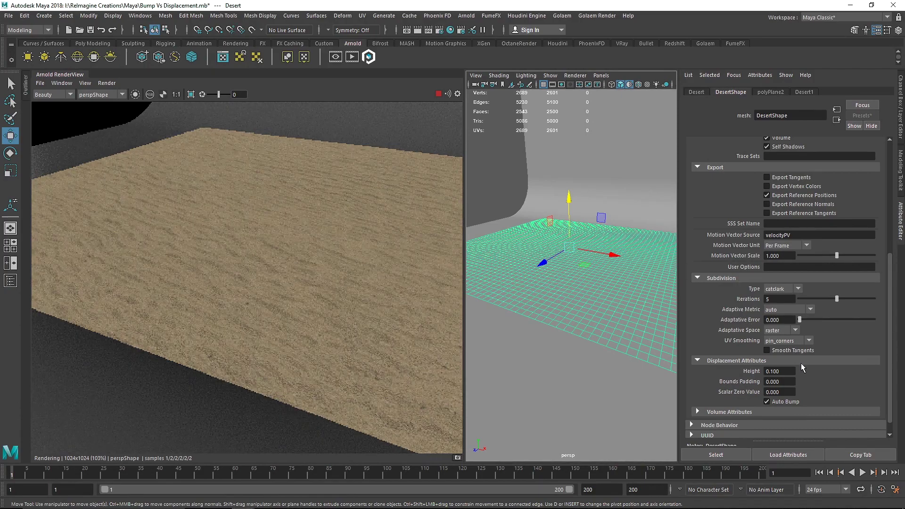
- Increase DesertShape's displacement height to 0.2
{"action": "left_click", "coordinate": [780, 373]}
{"action": "type", "text": ".2"}
{"action": "key", "text": "Return"}
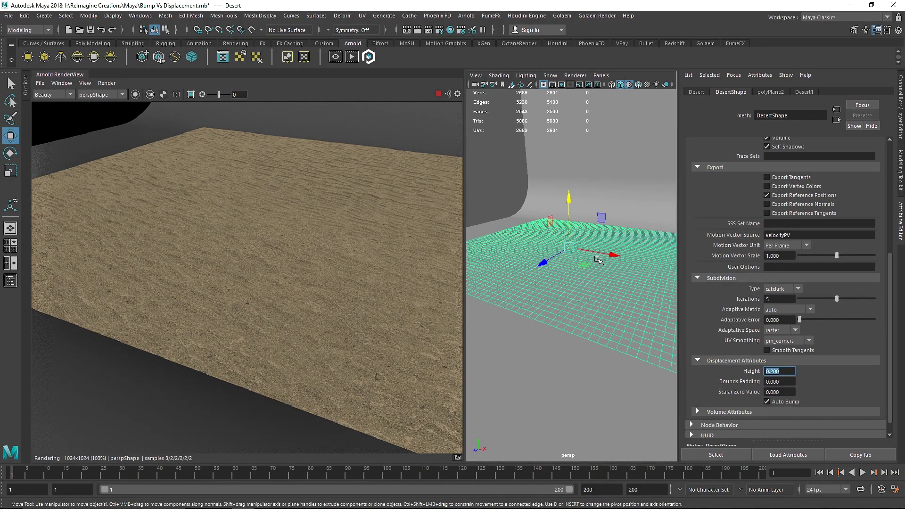
- Review the displaced plane from other angles, then hide the Desert plane and stop the Arnold render
{"action": "left_click_drag", "start_coordinate": [618, 278], "coordinate": [665, 262], "text": "alt"}
{"action": "left_click_drag", "start_coordinate": [588, 206], "coordinate": [596, 275], "text": "alt"}
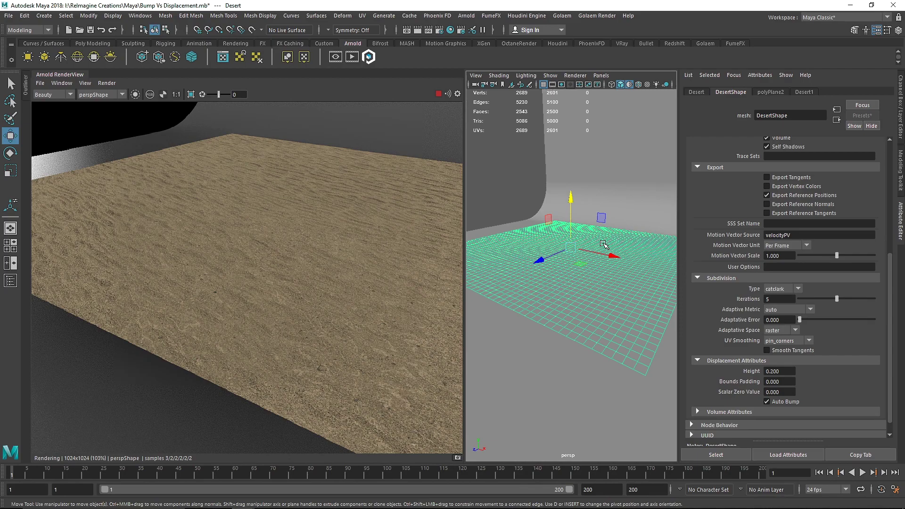
{"action": "key", "text": "ctrl+h"}
{"action": "left_click", "coordinate": [439, 94]}
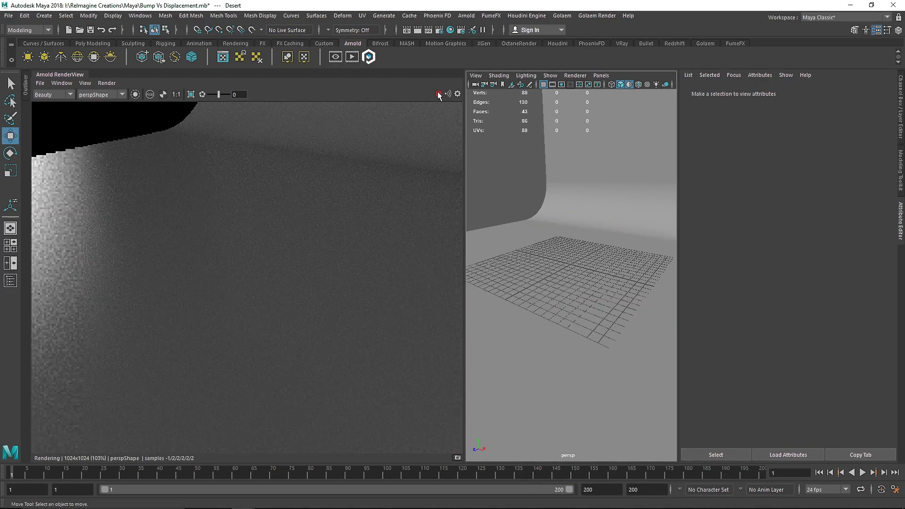
- Show the WineGlass display layer and restart the Arnold render through the MainShape camera
{"action": "left_click", "coordinate": [901, 117]}
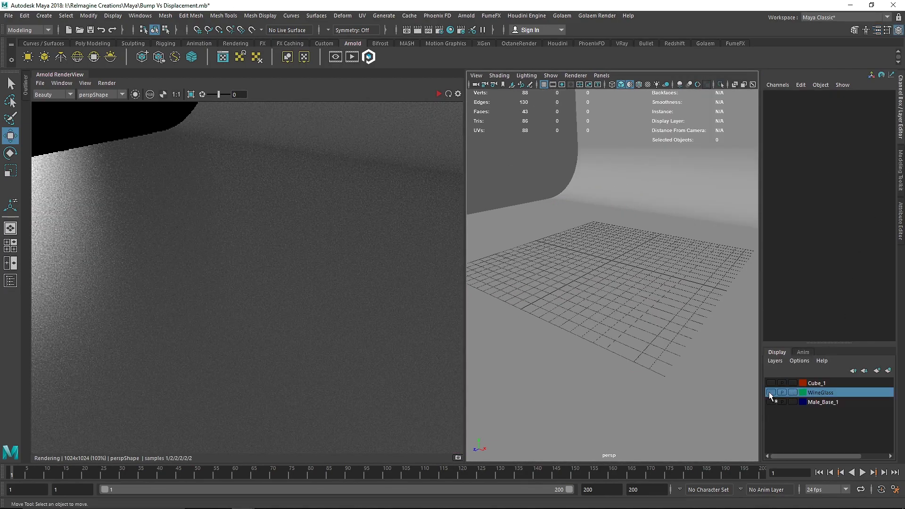
{"action": "left_click", "coordinate": [440, 95]}
{"action": "left_click", "coordinate": [108, 94]}
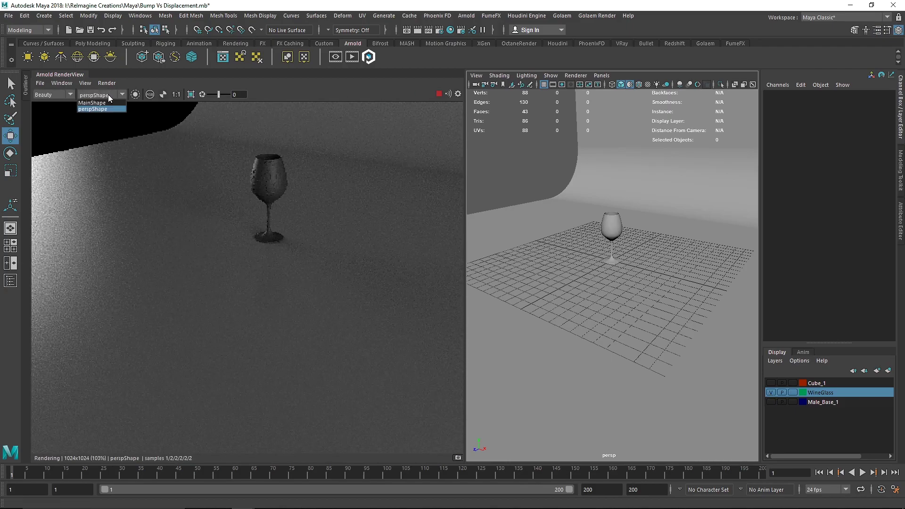
{"action": "left_click", "coordinate": [93, 103]}
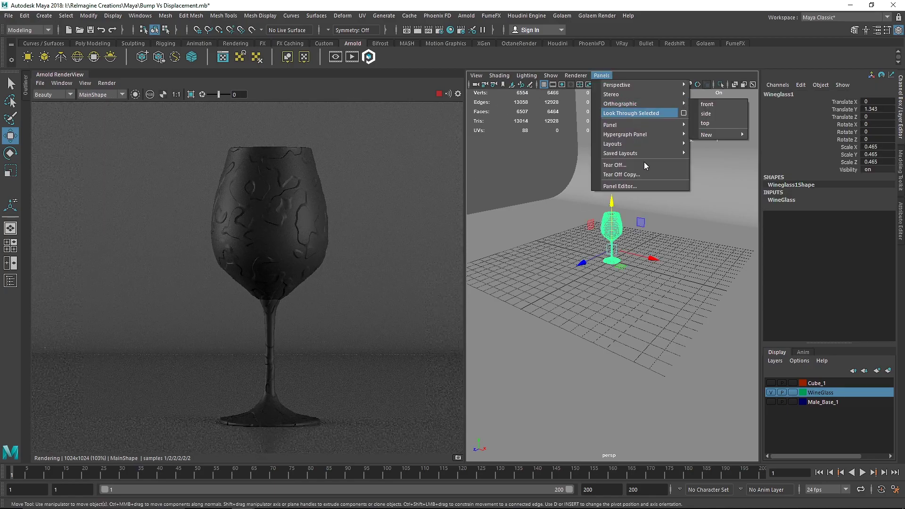
- Look through the Main camera in the viewport, then stop the Arnold render
{"action": "mouse_move", "coordinate": [650, 84]}
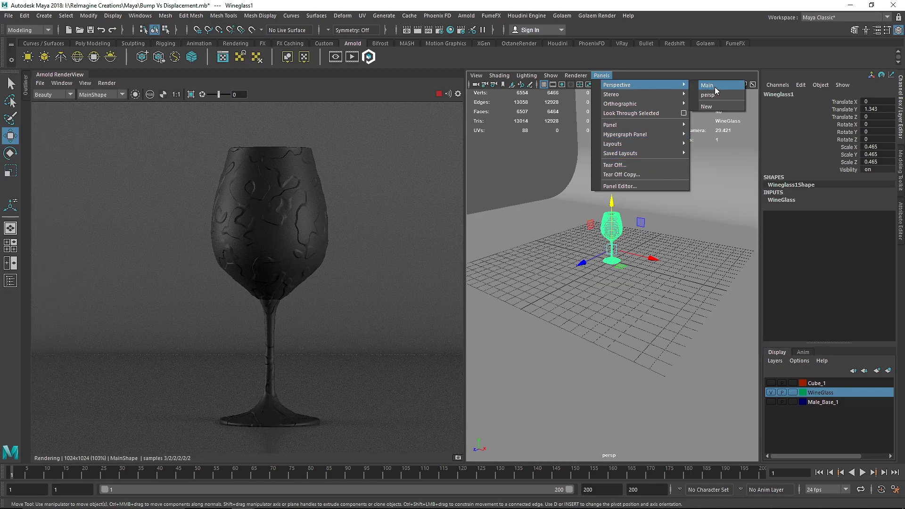
{"action": "left_click", "coordinate": [712, 86]}
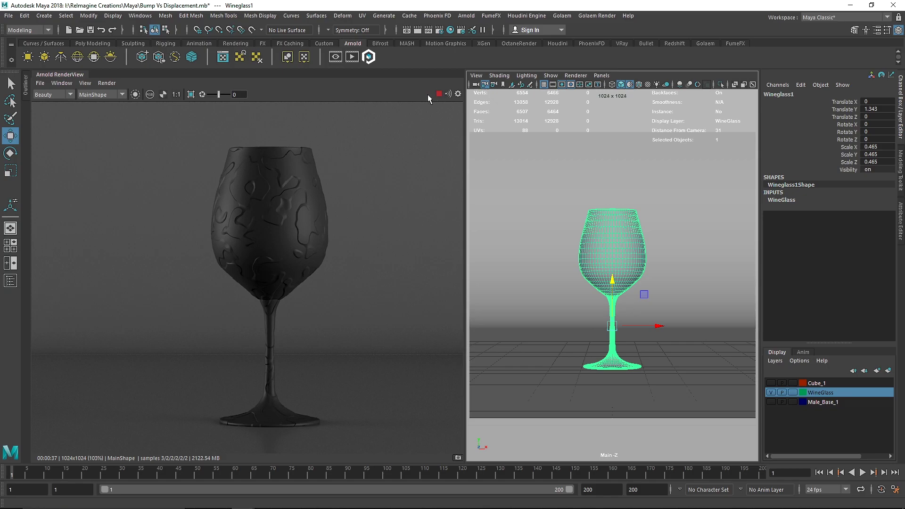
{"action": "left_click", "coordinate": [439, 94]}
- Graph the Wine material's network in Hypershade and reduce it to the Wine shader and its shading group
{"action": "left_click", "coordinate": [451, 32]}
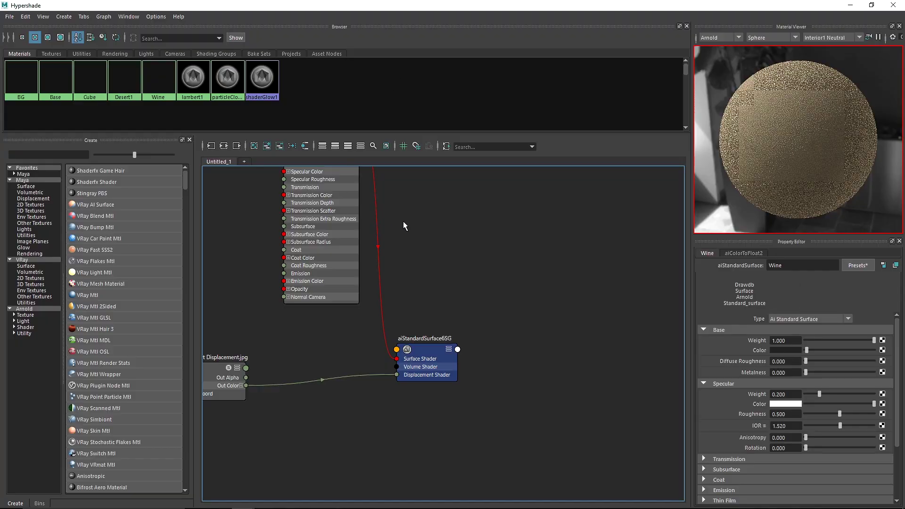
{"action": "right_click_drag", "start_coordinate": [149, 79], "coordinate": [175, 121]}
{"action": "right_click_drag", "start_coordinate": [551, 323], "coordinate": [525, 296], "text": "alt"}
{"action": "left_click_drag", "start_coordinate": [556, 282], "coordinate": [602, 345]}
{"action": "middle_click_drag", "start_coordinate": [361, 313], "coordinate": [344, 275], "text": "alt"}
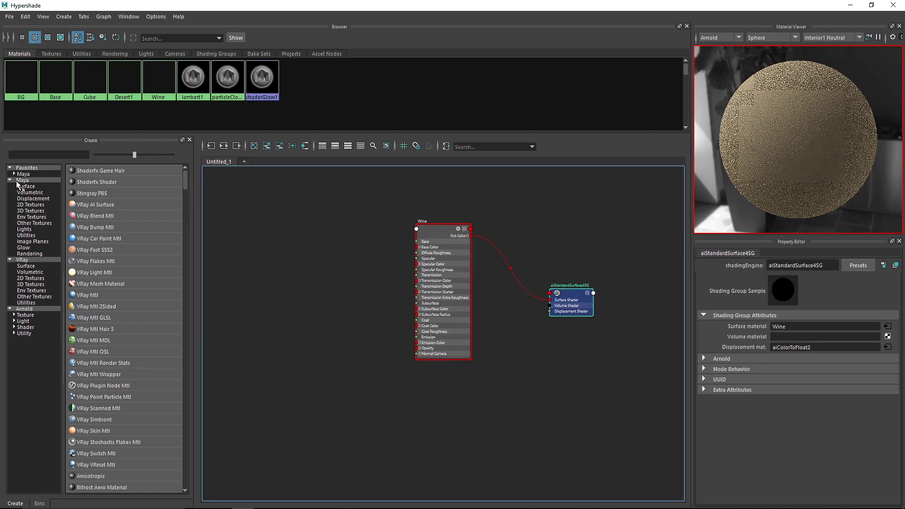
- Create an Arnold aiNoise node beside the Wine shader and set its octaves to 8
{"action": "left_click", "coordinate": [28, 309]}
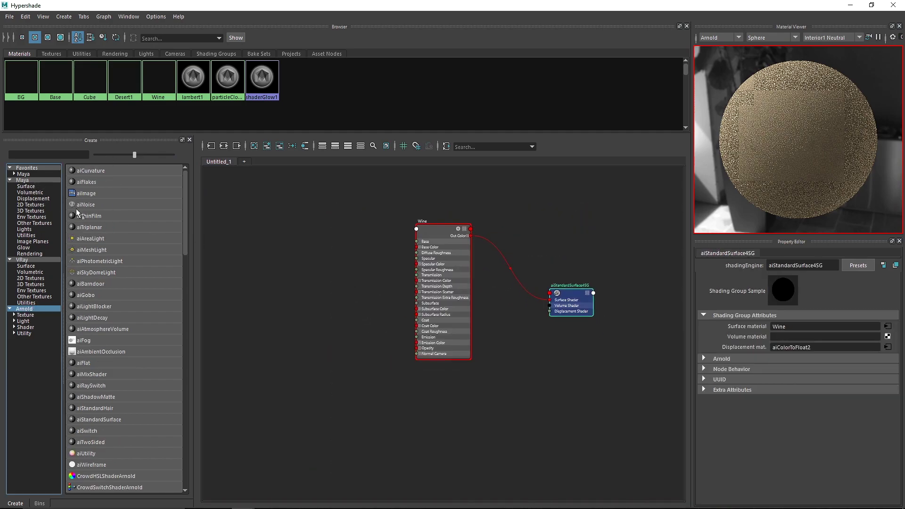
{"action": "left_click_drag", "start_coordinate": [85, 204], "coordinate": [293, 280]}
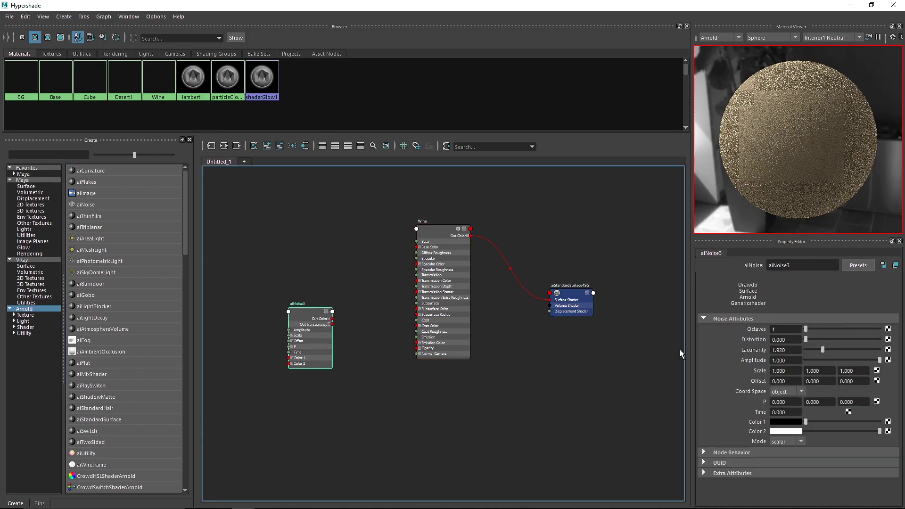
{"action": "left_click_drag", "start_coordinate": [806, 329], "coordinate": [886, 330]}
- Close the Arnold render view and return to the Hypershade graph
{"action": "left_click", "coordinate": [901, 4]}
{"action": "right_click", "coordinate": [52, 75]}
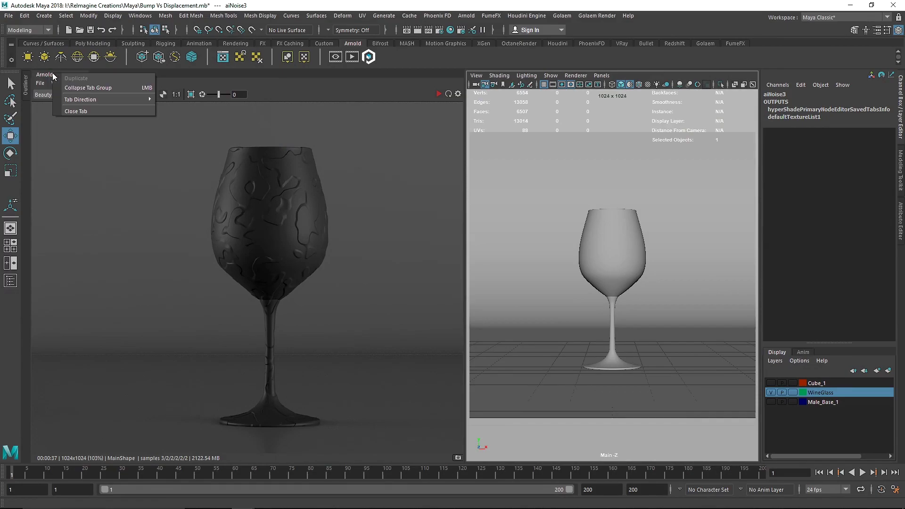
{"action": "left_click", "coordinate": [75, 111]}
{"action": "left_click", "coordinate": [450, 30]}
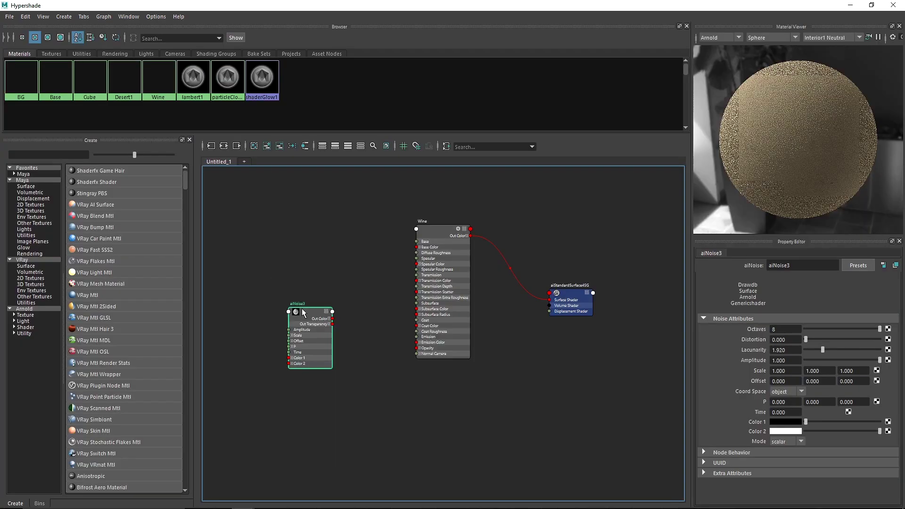
- Set the aiNoise node's distortion, lacunarity and amplitude each to 1
{"action": "left_click_drag", "start_coordinate": [302, 308], "coordinate": [343, 335]}
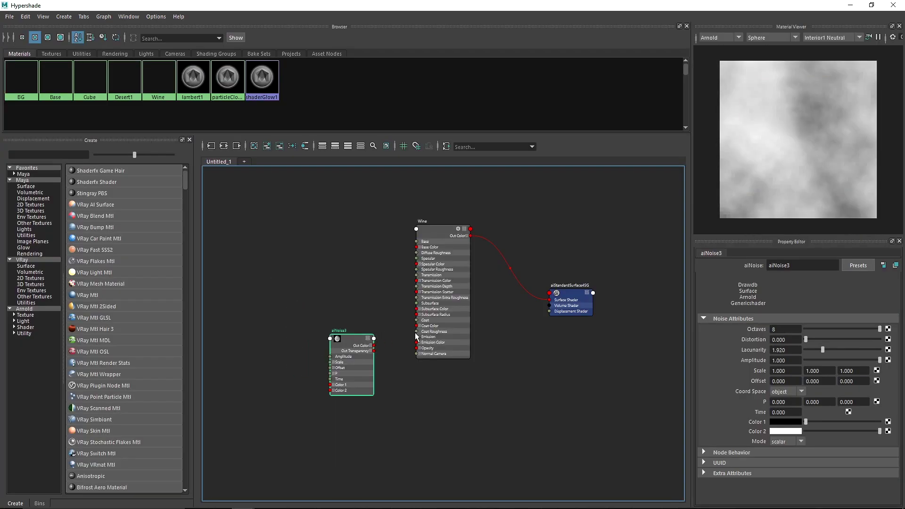
{"action": "scroll", "coordinate": [410, 358], "scroll_direction": "up", "scroll_amount": 2}
{"action": "left_click_drag", "start_coordinate": [802, 341], "coordinate": [728, 328]}
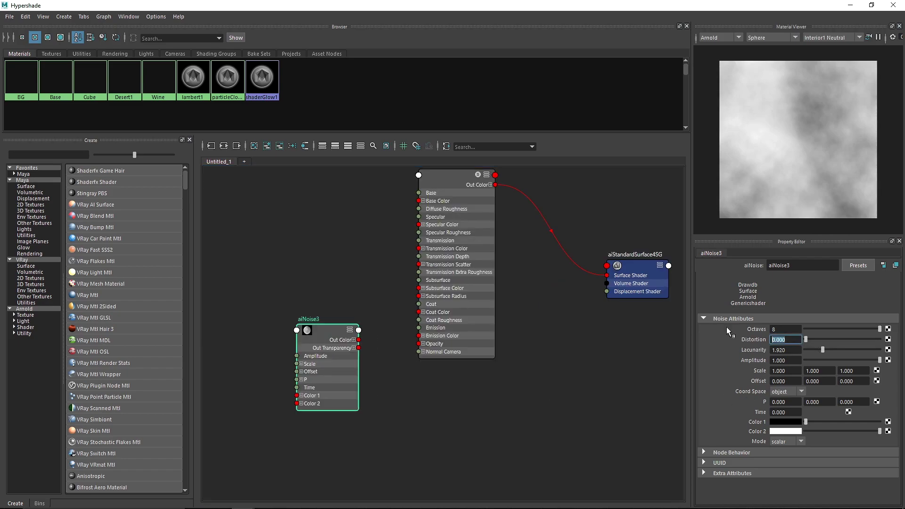
{"action": "type", "text": "1"}
{"action": "key", "text": "Tab"}
{"action": "type", "text": "1"}
{"action": "key", "text": "Return"}
{"action": "key", "text": "Tab"}
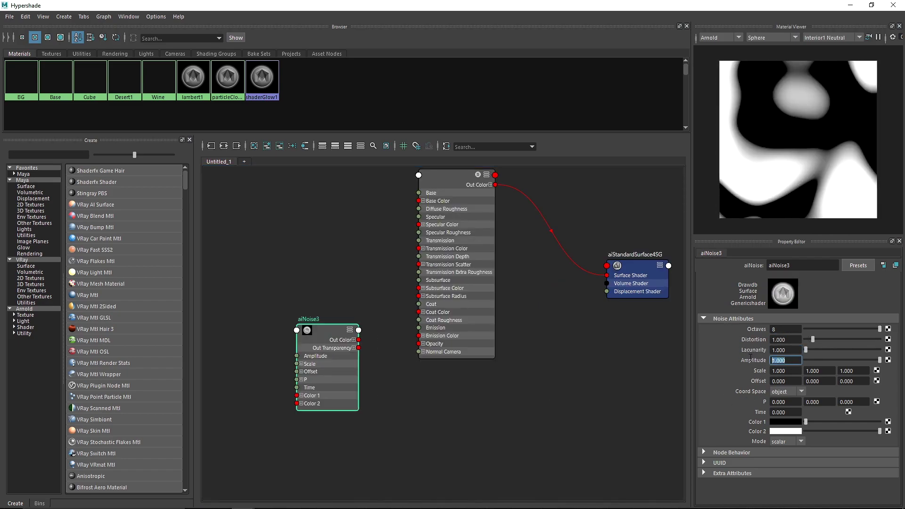
{"action": "type", "text": "2"}
{"action": "key", "text": "Return"}
{"action": "type", "text": "1"}
{"action": "key", "text": "Return"}
- Connect the noise's Out Color to the Displacement Shader input of Wine's shading group and space the nodes apart
{"action": "mouse_move", "coordinate": [358, 348]}
{"action": "left_mouse_down"}
{"action": "mouse_move", "coordinate": [640, 310]}
{"action": "mouse_move", "coordinate": [606, 291]}
{"action": "left_mouse_up"}
{"action": "left_click_drag", "start_coordinate": [627, 287], "coordinate": [604, 373]}
{"action": "mouse_move", "coordinate": [341, 335]}
{"action": "left_mouse_down"}
{"action": "mouse_move", "coordinate": [336, 405]}
{"action": "mouse_move", "coordinate": [356, 411]}
{"action": "mouse_move", "coordinate": [627, 379]}
{"action": "mouse_move", "coordinate": [593, 378]}
{"action": "left_mouse_up"}
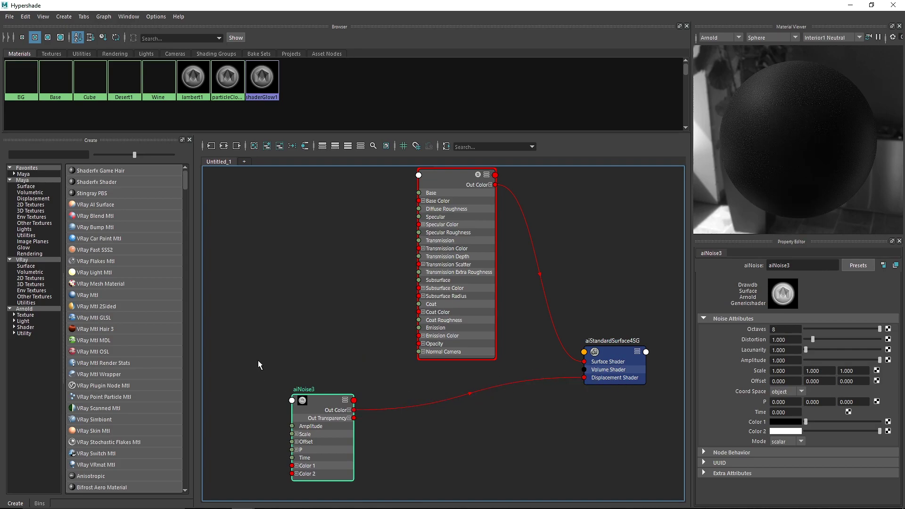
- Duplicate the aiNoise node and place the copy beside the Wine shader
{"action": "double_click", "coordinate": [311, 389]}
{"action": "left_click", "coordinate": [319, 402]}
{"action": "key", "text": "ctrl+d"}
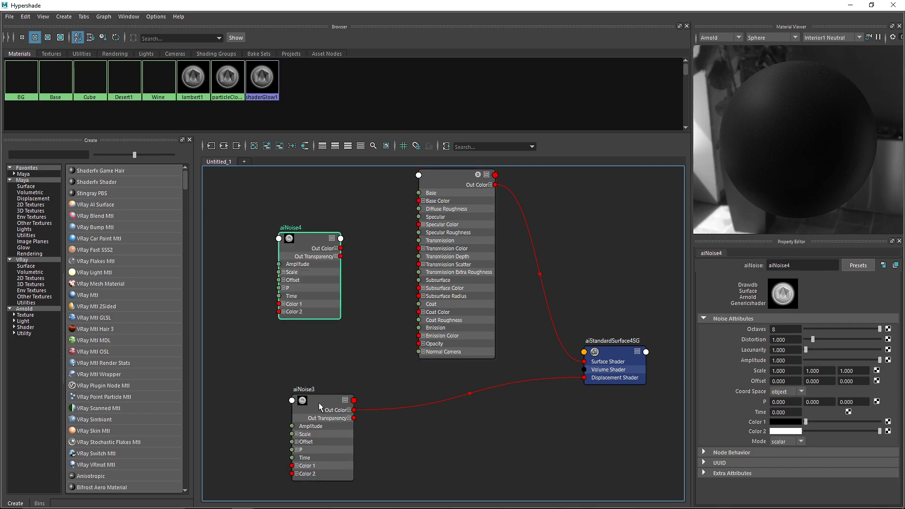
{"action": "left_click_drag", "start_coordinate": [312, 245], "coordinate": [284, 257]}
- Create an aiBump2d node and arrange it between the duplicated noise and the Wine shader
{"action": "left_click", "coordinate": [26, 309]}
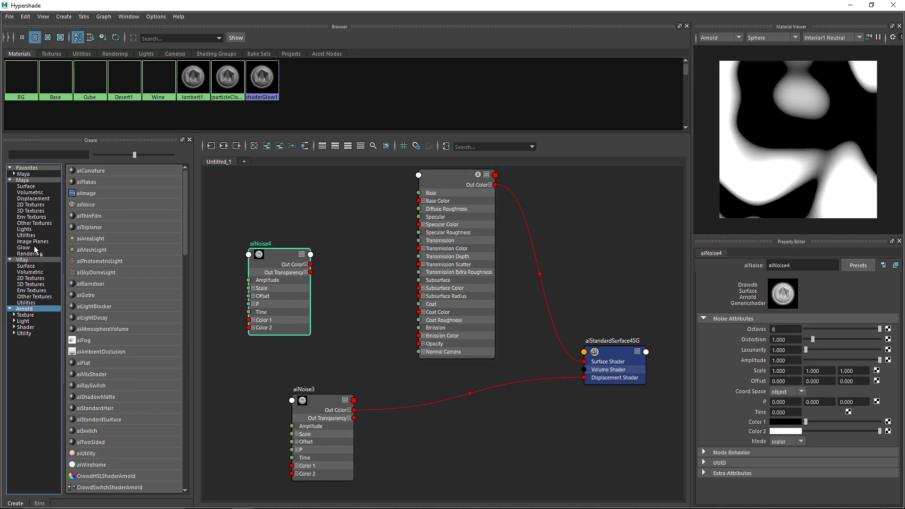
{"action": "left_click", "coordinate": [34, 154]}
{"action": "type", "text": "bump"}
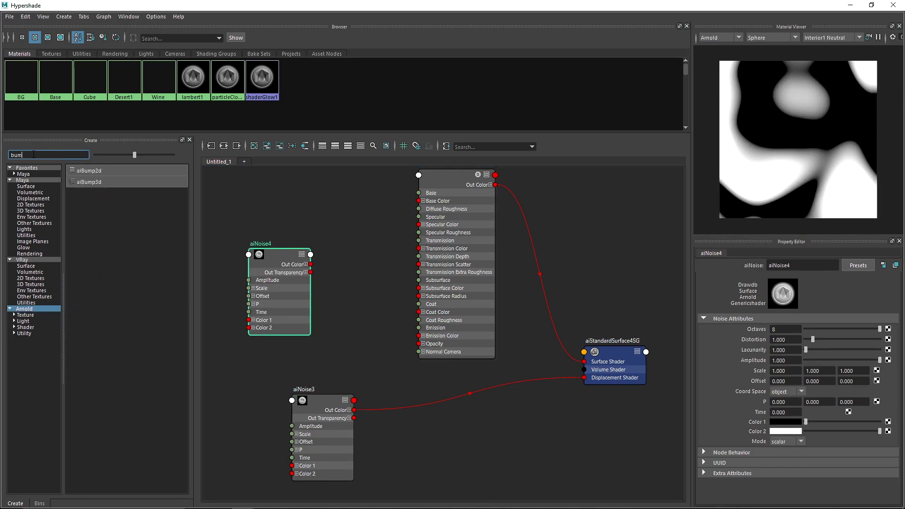
{"action": "left_click", "coordinate": [87, 170]}
{"action": "middle_click_drag", "start_coordinate": [379, 294], "coordinate": [480, 330], "text": "alt"}
{"action": "left_click_drag", "start_coordinate": [618, 469], "coordinate": [422, 344]}
{"action": "left_click_drag", "start_coordinate": [358, 297], "coordinate": [314, 344]}
- Create an aiColorToFloat node and place it between the duplicated noise and the aiBump2d node
{"action": "double_click", "coordinate": [32, 155]}
{"action": "type", "text": "color"}
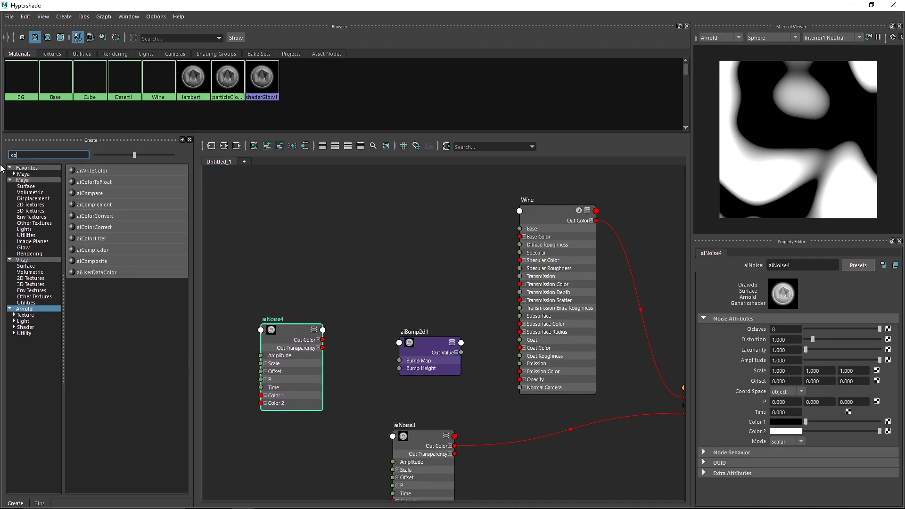
{"action": "left_click", "coordinate": [95, 181]}
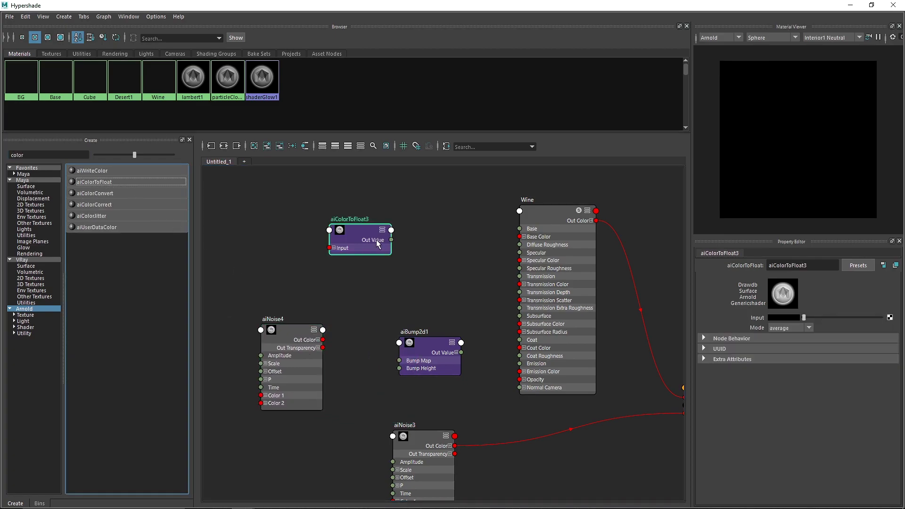
{"action": "left_click_drag", "start_coordinate": [378, 244], "coordinate": [369, 352]}
- Route the duplicated noise through aiColorToFloat into aiBump2d's Bump Map, and connect aiBump2d to Wine's Normal Camera
{"action": "left_click_drag", "start_coordinate": [300, 337], "coordinate": [271, 353]}
{"action": "left_click_drag", "start_coordinate": [341, 359], "coordinate": [400, 368]}
{"action": "left_click_drag", "start_coordinate": [462, 352], "coordinate": [520, 388]}
- Close Hypershade, reopen the Arnold render view and start rendering the wine glass
{"action": "left_click", "coordinate": [893, 5]}
{"action": "left_click", "coordinate": [352, 56]}
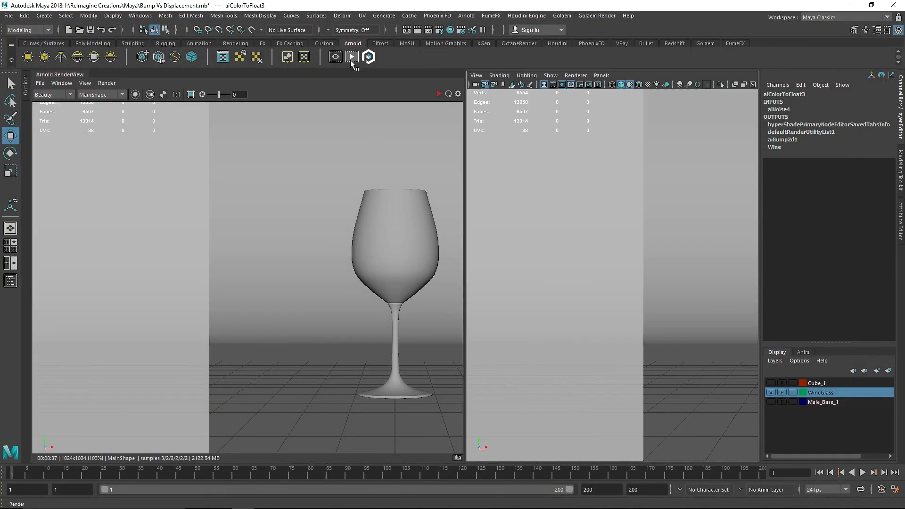
{"action": "left_click", "coordinate": [435, 95]}
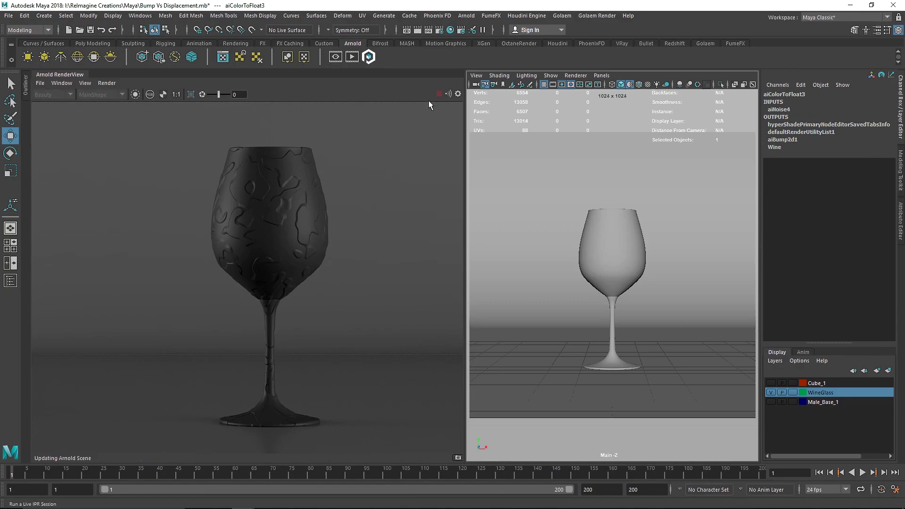